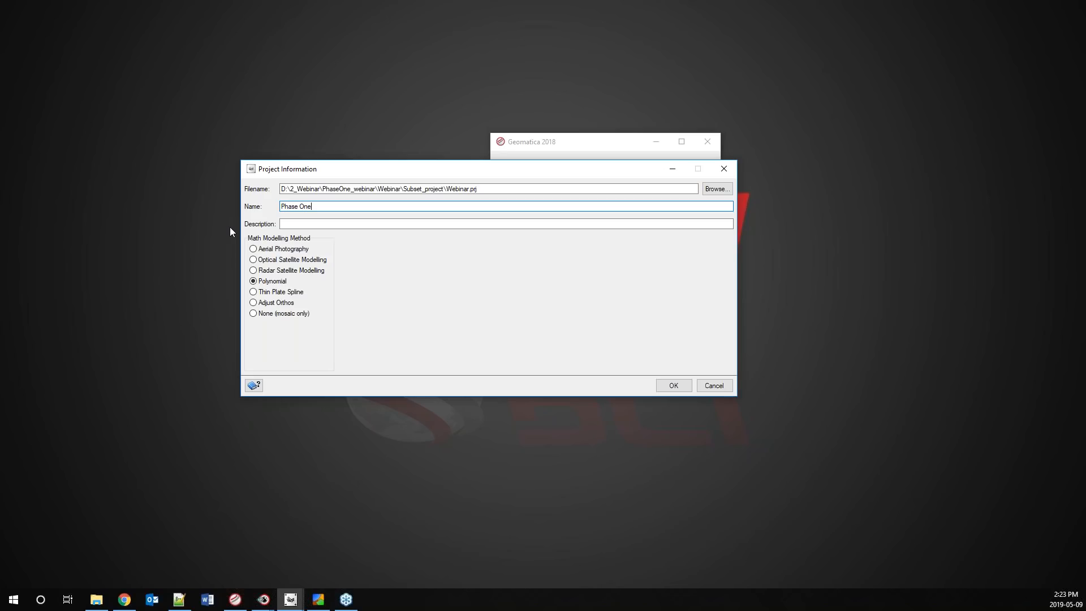
# Set the project's math modelling method to Aerial Photography with a Digital / Video camera and accept the project information
pyautogui.click(272, 253)
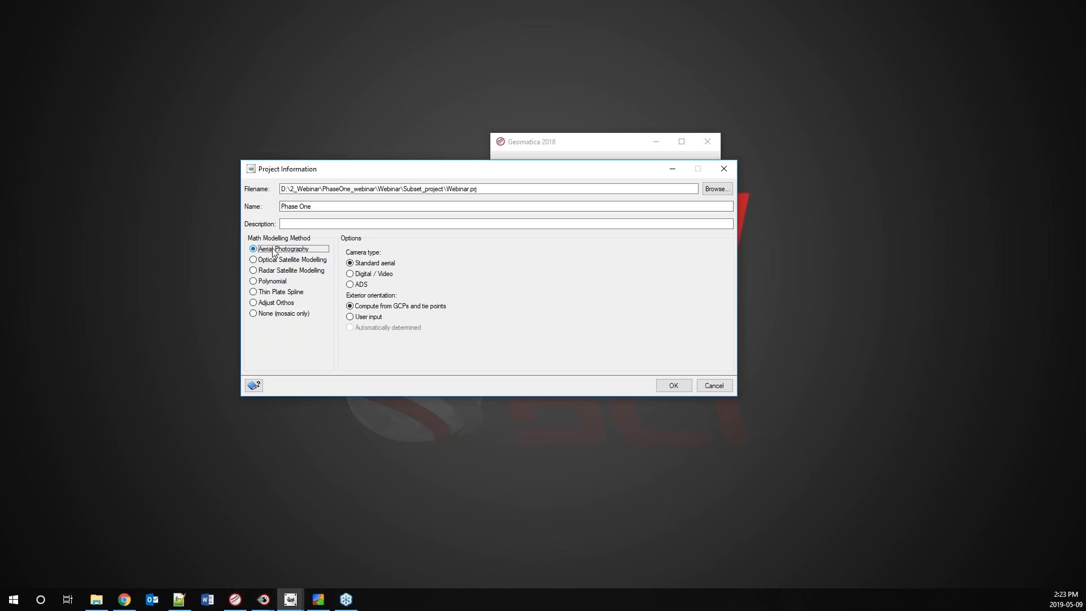
pyautogui.click(371, 275)
pyautogui.click(672, 383)
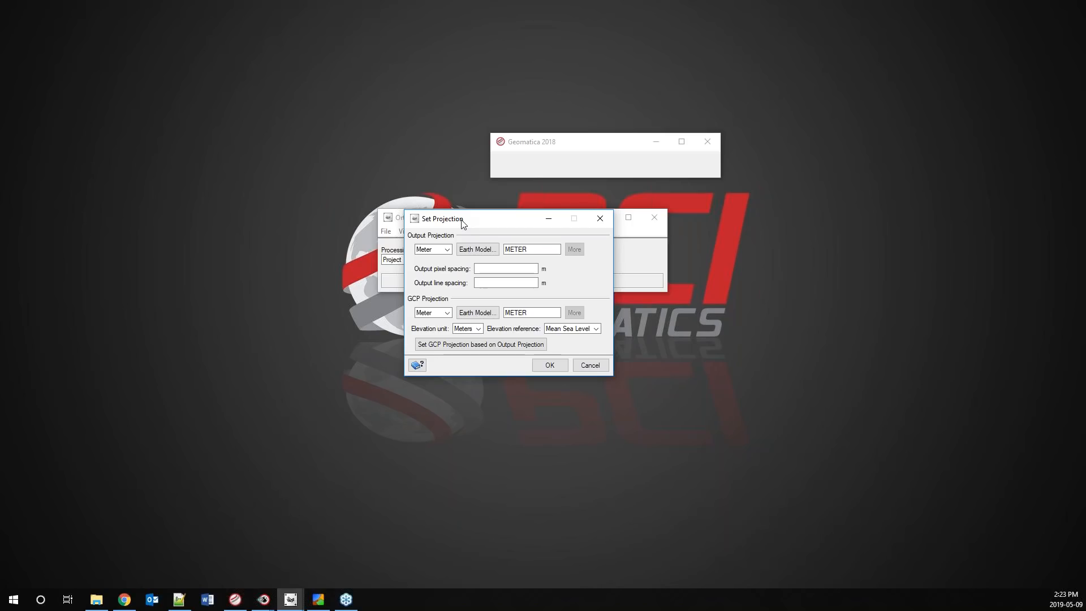
# Set the output projection to UTM zone 36 with the WGS 1984 (D000) datum
pyautogui.click(448, 249)
pyautogui.click(430, 269)
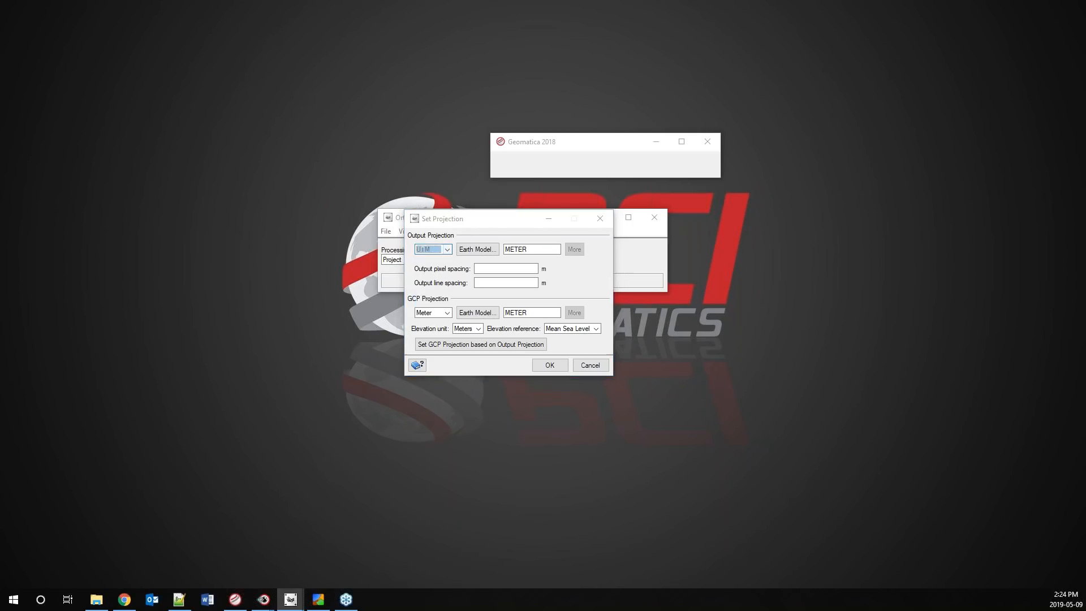
pyautogui.click(477, 249)
pyautogui.scroll(-1, 320, 311)
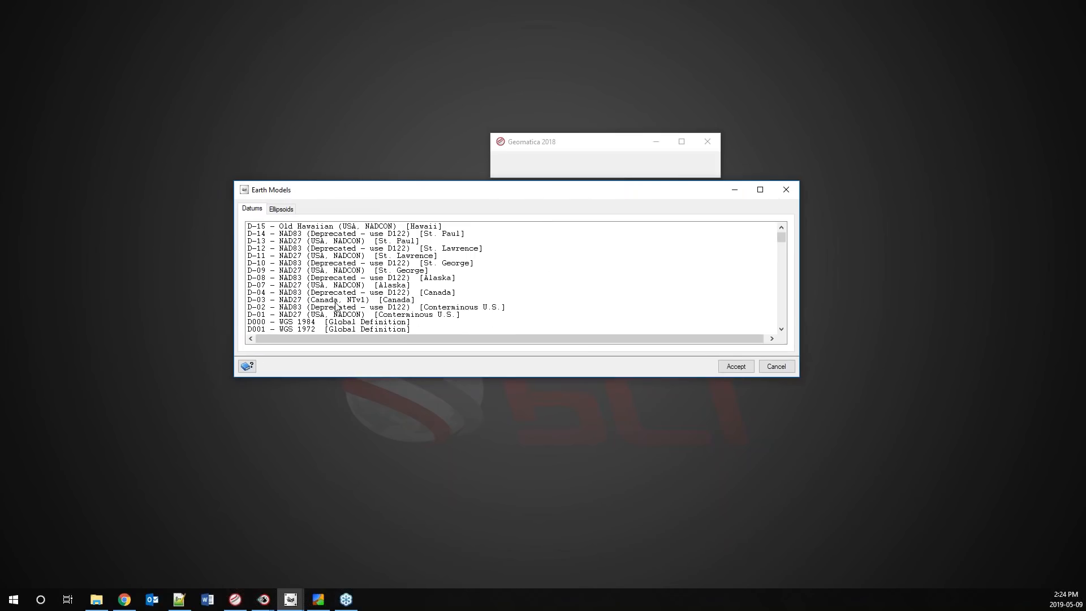
pyautogui.doubleClick(312, 321)
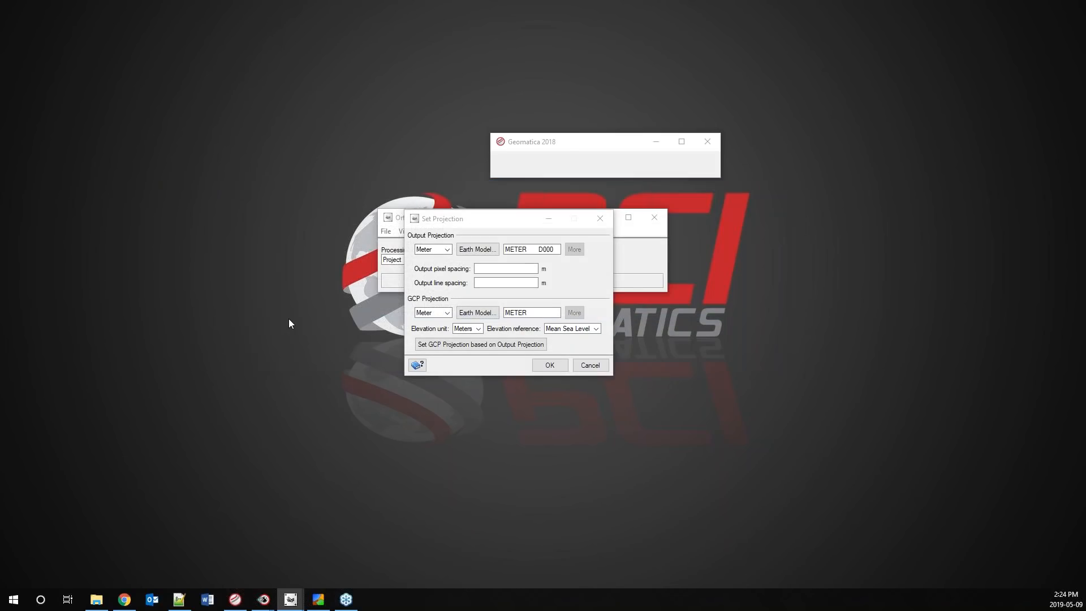
pyautogui.moveTo(0, 210); pyautogui.dragTo(345, 210)
pyautogui.scroll(-4, 354, 284)
pyautogui.scroll(-4, 356, 288)
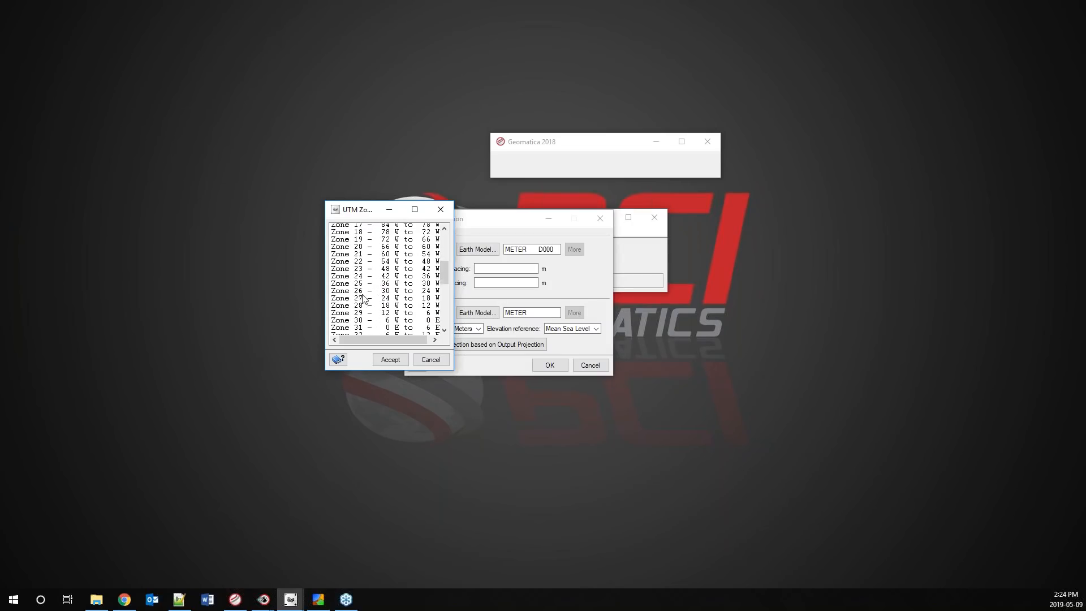
pyautogui.click(364, 331)
pyautogui.doubleClick(363, 331)
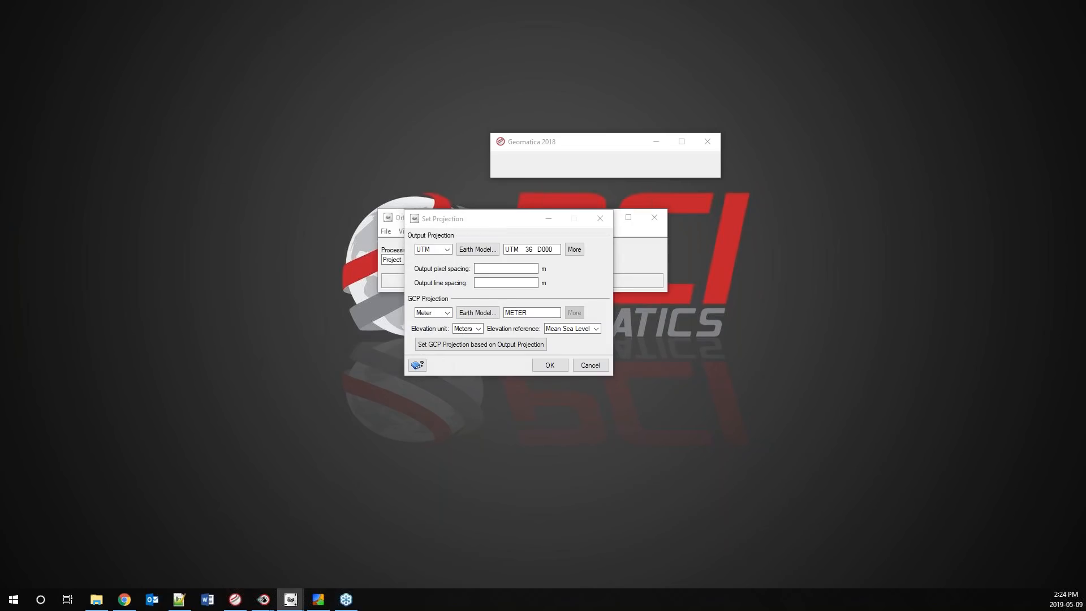
# Set the output pixel and line spacing to 0.04 m and base the GCP projection on the output projection
pyautogui.click(503, 268)
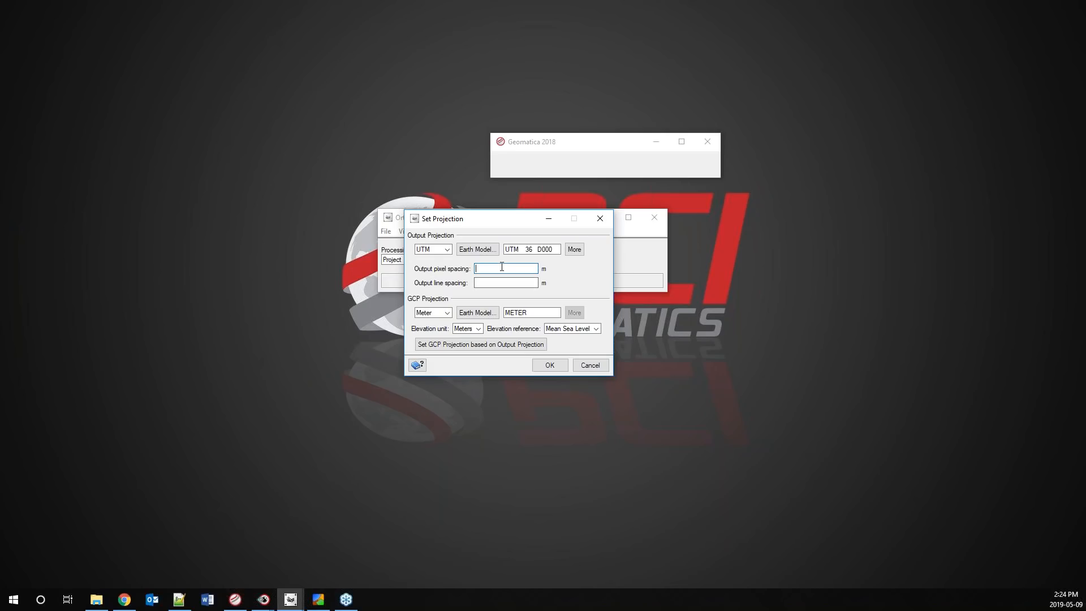
pyautogui.write('0.04')
pyautogui.press('Tab')
pyautogui.click(489, 350)
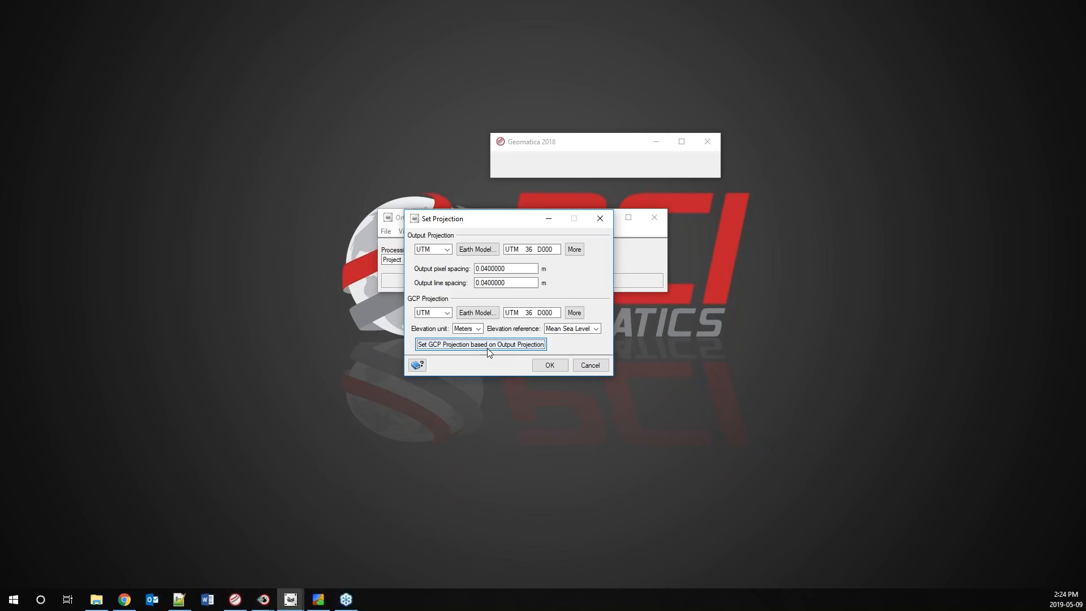
pyautogui.click(550, 365)
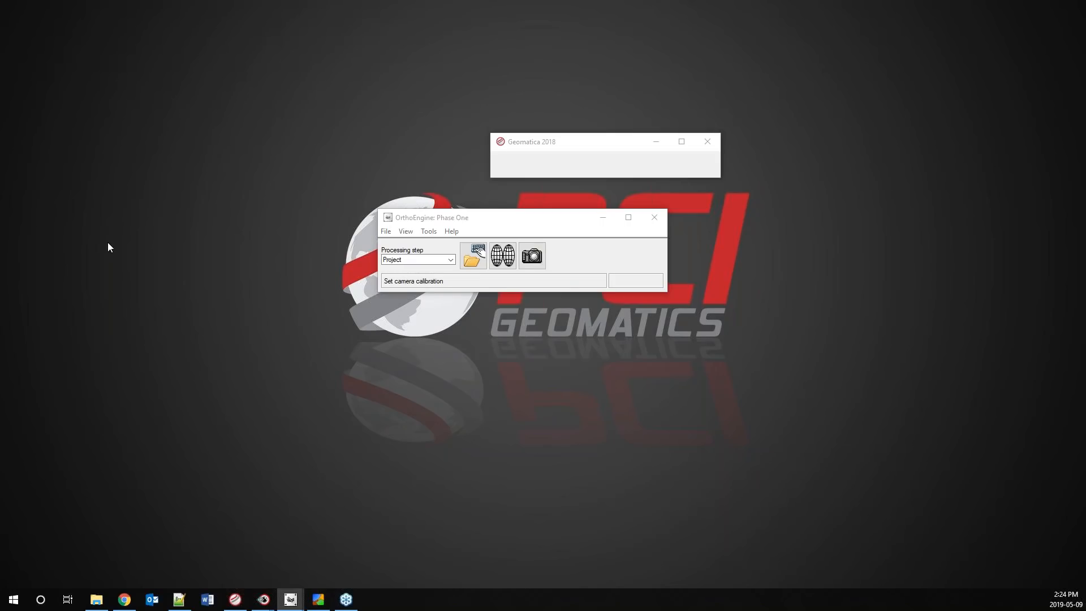
# Import the camera calibration from camera_calib.xml, compare it with the file in Notepad++, and accept the calibration
pyautogui.moveTo(526, 200); pyautogui.dragTo(653, 179)
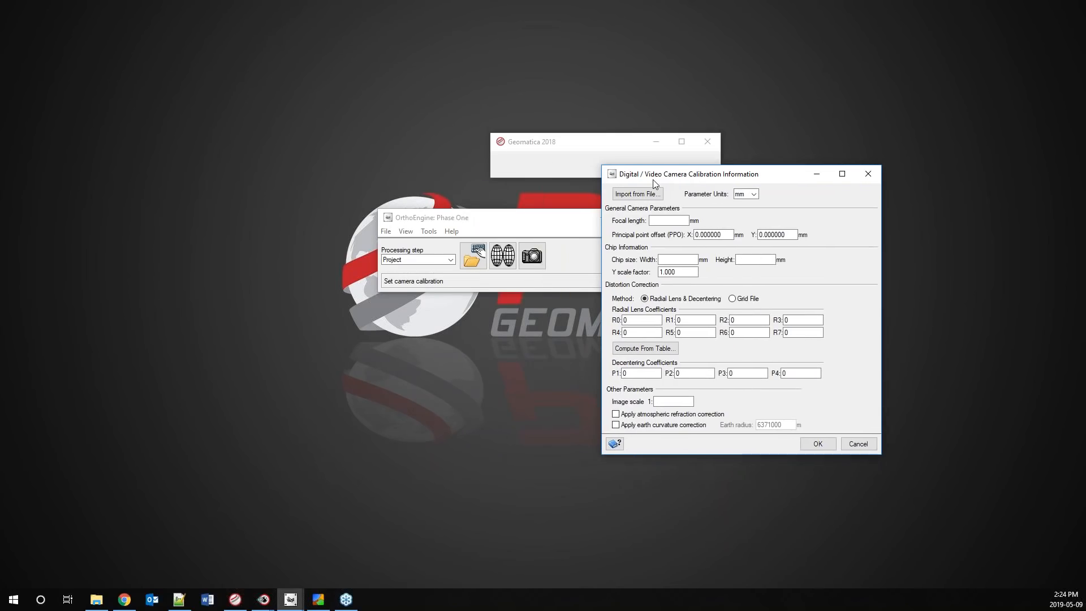
pyautogui.click(179, 599)
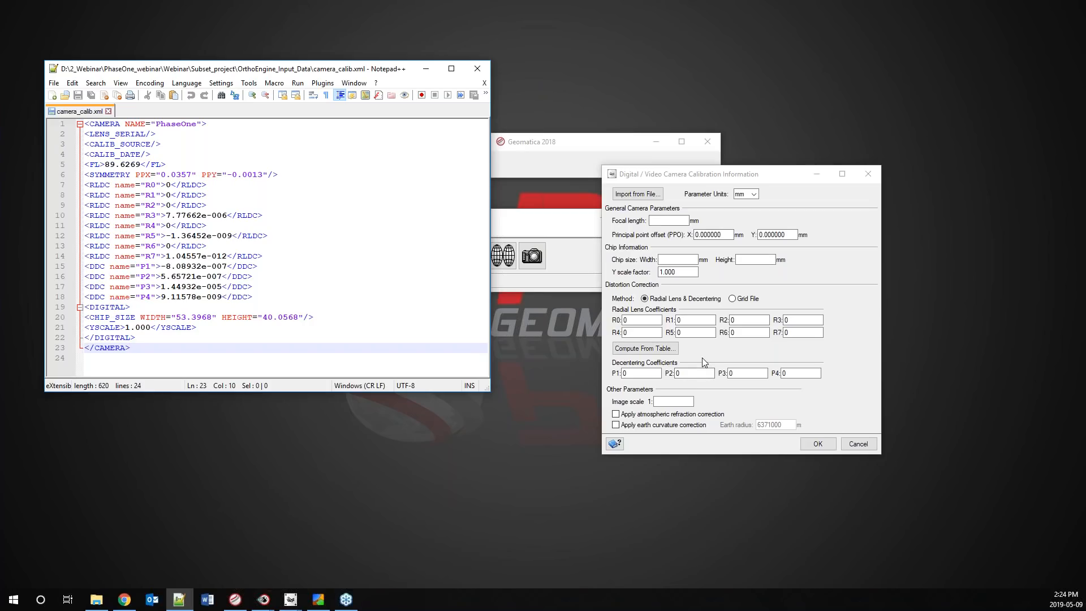
pyautogui.click(638, 194)
pyautogui.click(616, 194)
pyautogui.doubleClick(615, 194)
pyautogui.doubleClick(612, 202)
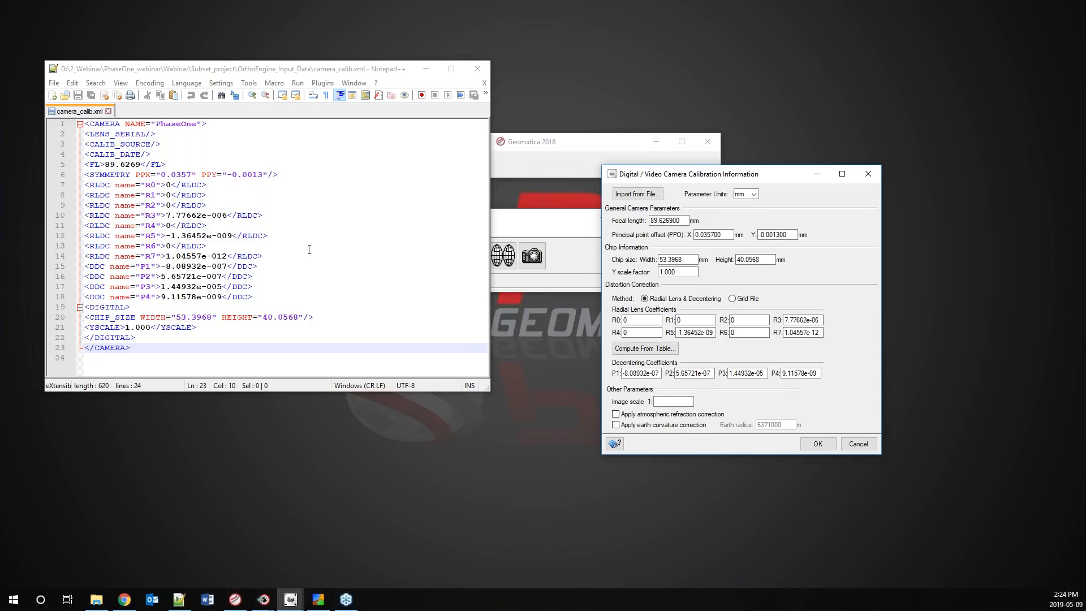
pyautogui.click(477, 69)
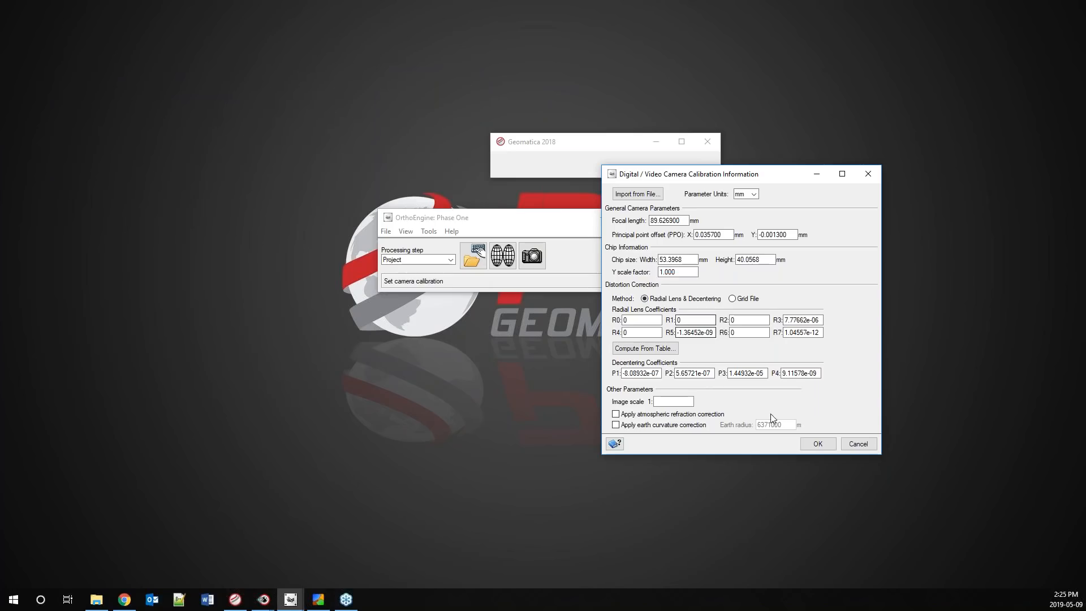
pyautogui.click(817, 443)
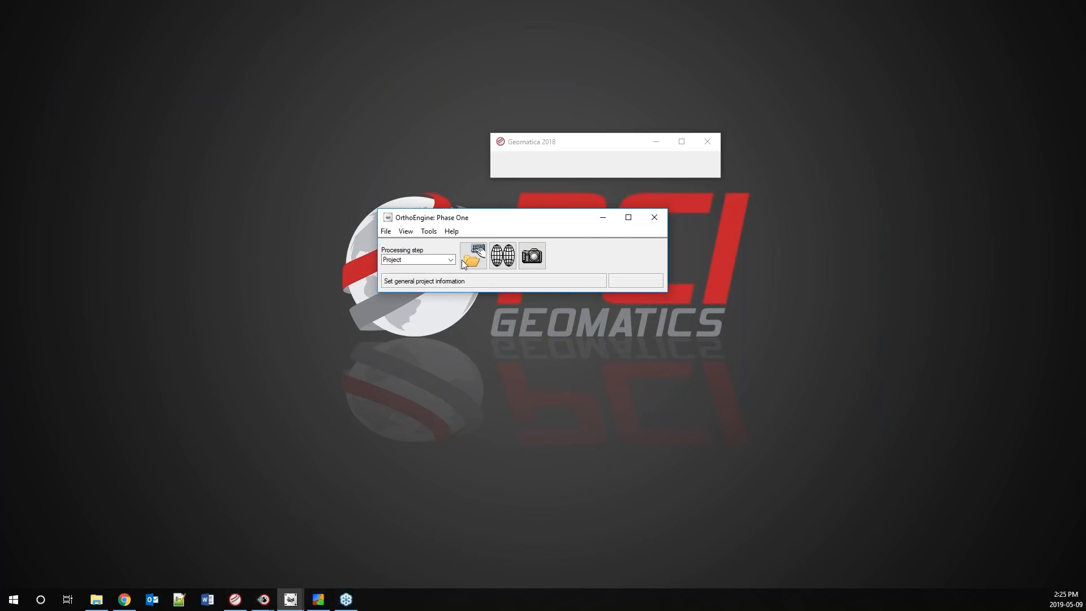
# In the Data Input processing step, add the images cap_440.pix through cap_449.pix from the Imagery folder as uncorrected images
pyautogui.click(410, 261)
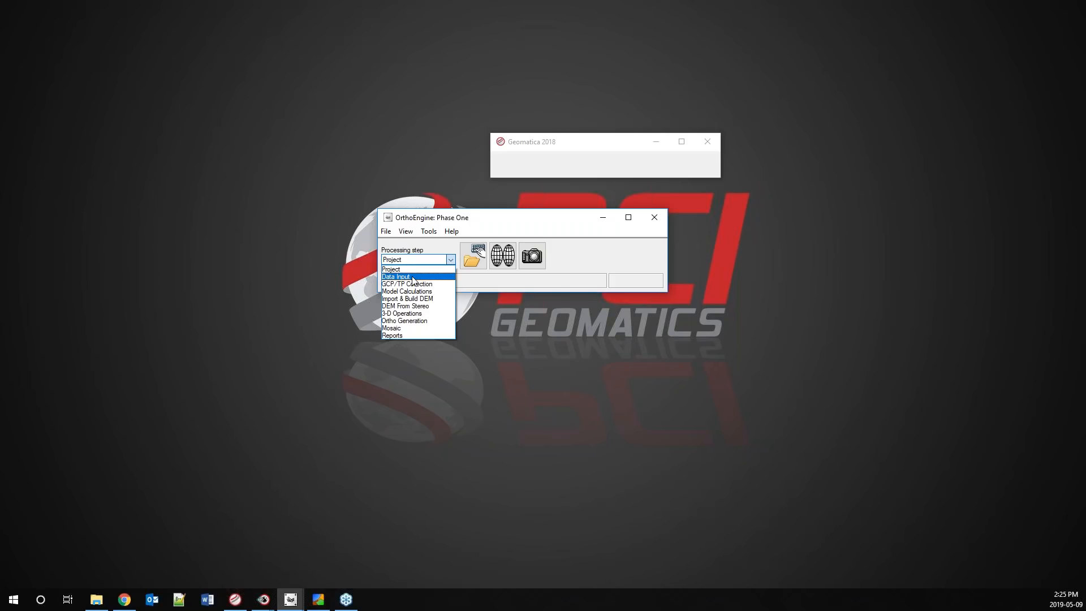
pyautogui.click(411, 276)
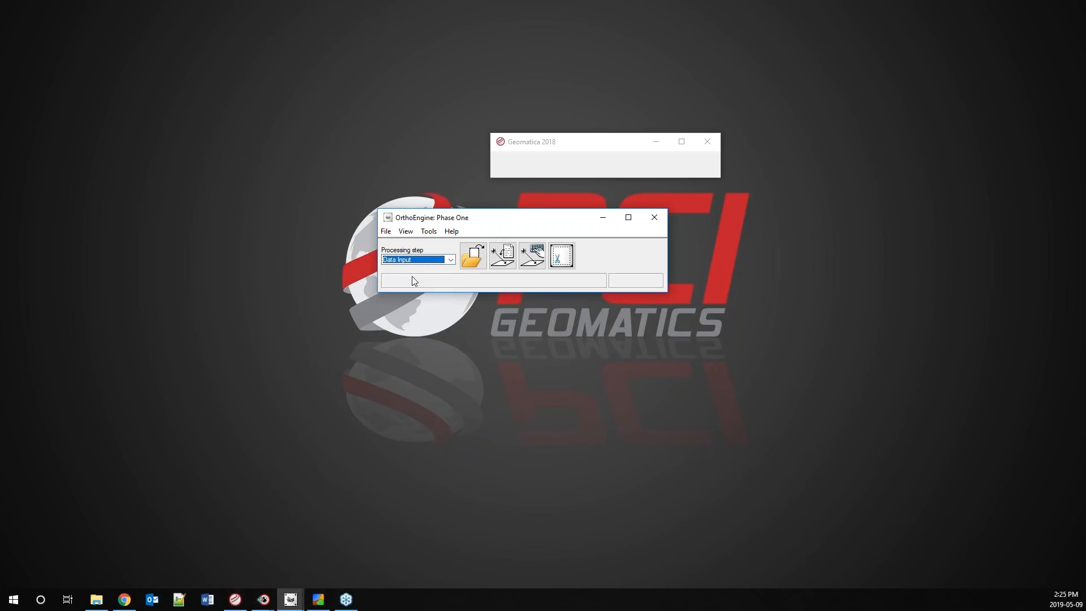
pyautogui.click(470, 263)
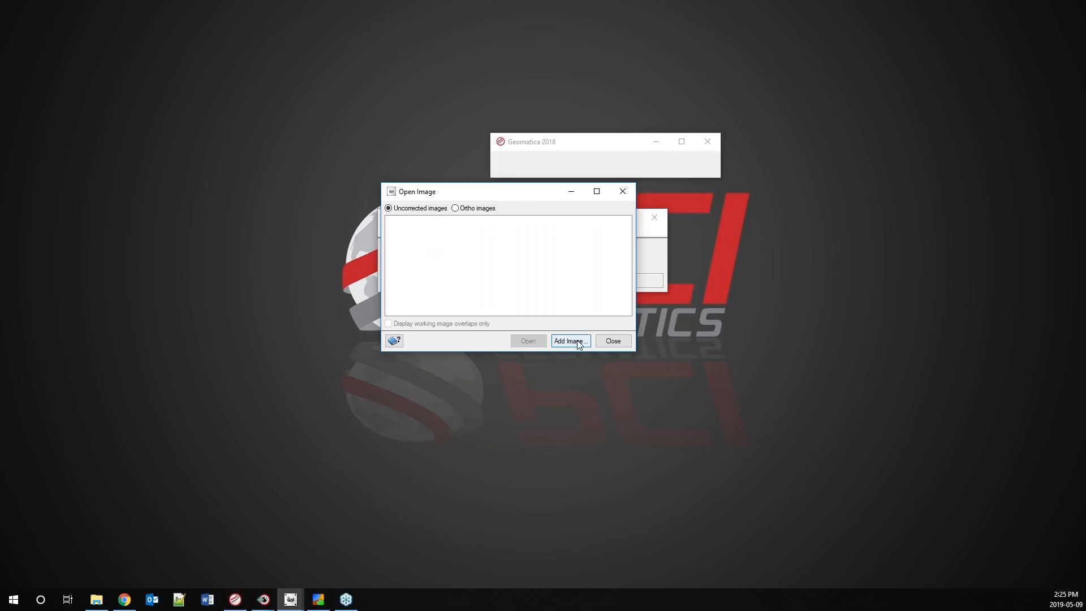
pyautogui.click(578, 343)
pyautogui.doubleClick(489, 195)
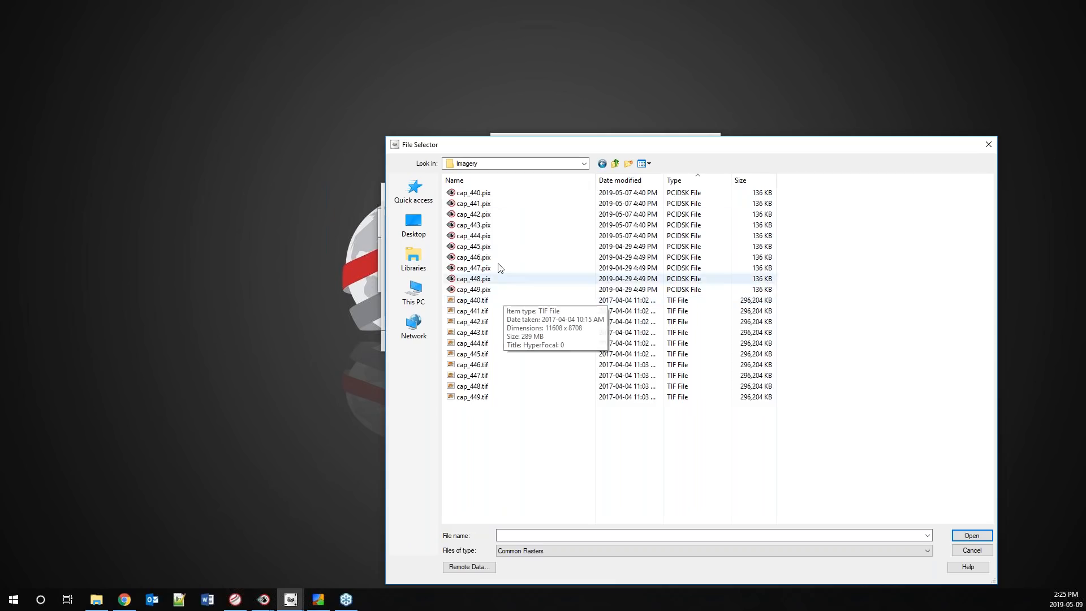
pyautogui.click(509, 193)
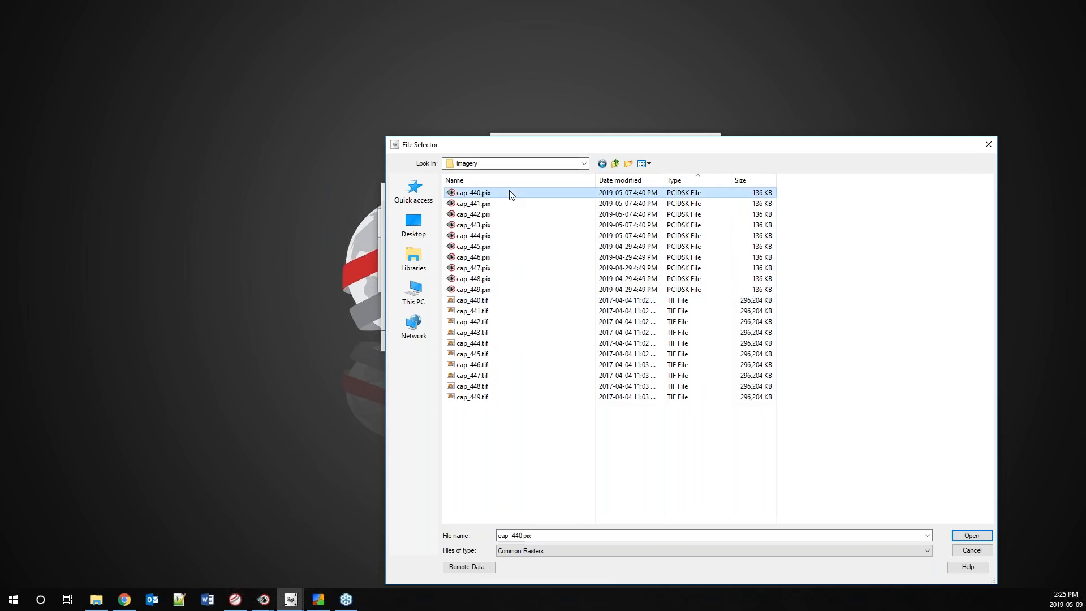
pyautogui.keyDown('shift'); pyautogui.click(486, 289); pyautogui.keyUp('shift')
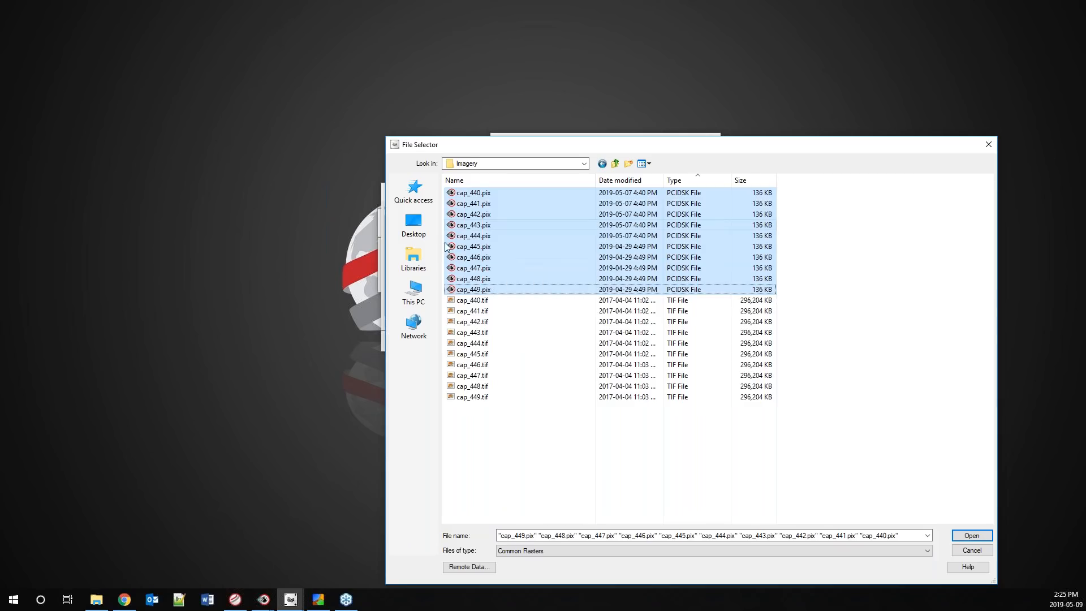
pyautogui.doubleClick(491, 266)
pyautogui.click(459, 191)
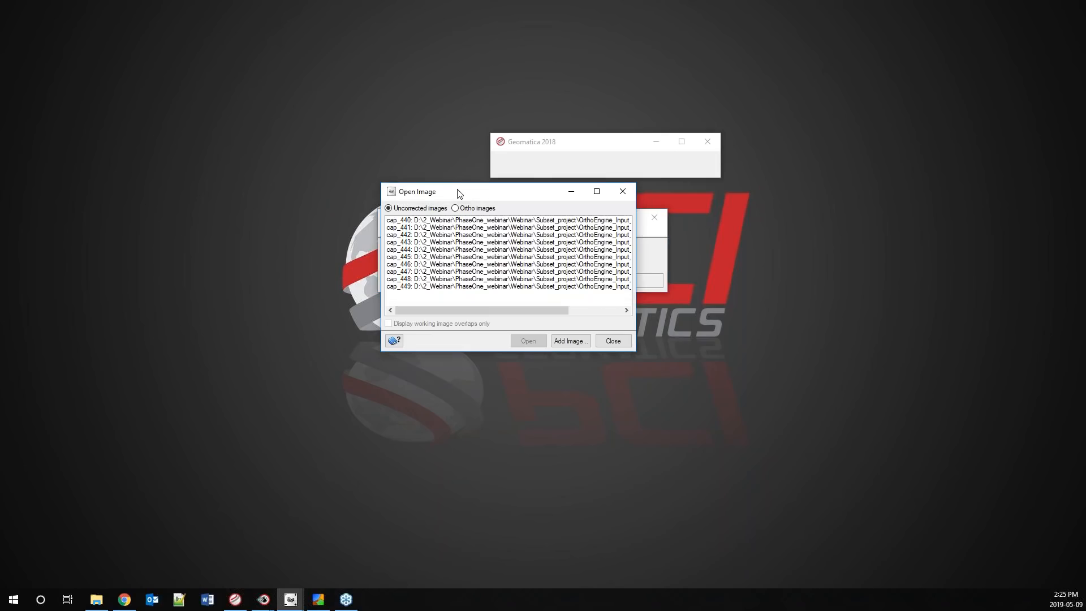
pyautogui.click(613, 341)
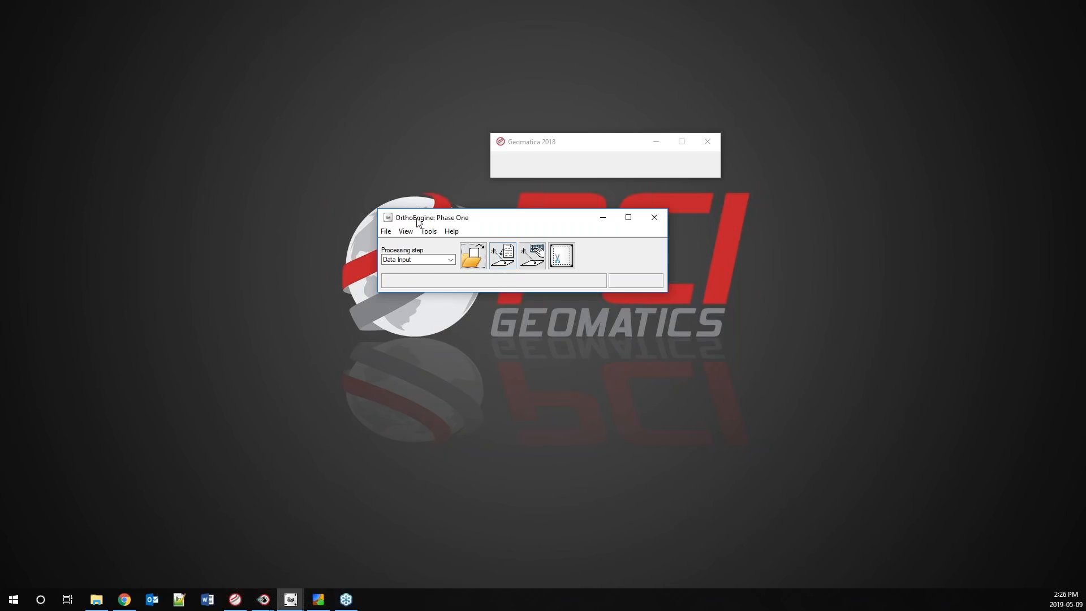
# Examine the image footprints in the Project Overview and close it
pyautogui.click(406, 231)
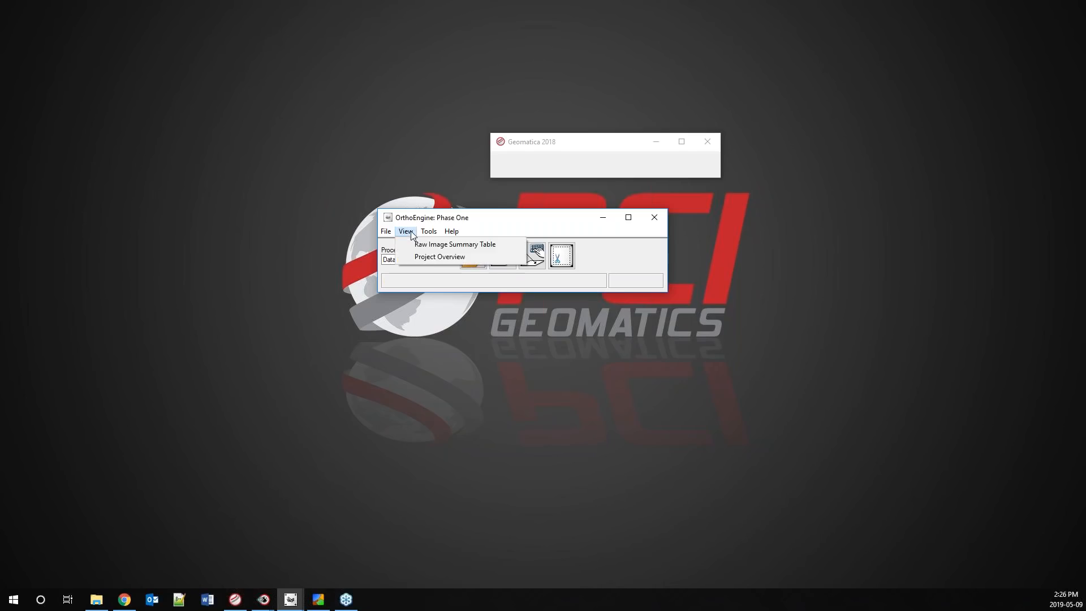
pyautogui.click(431, 258)
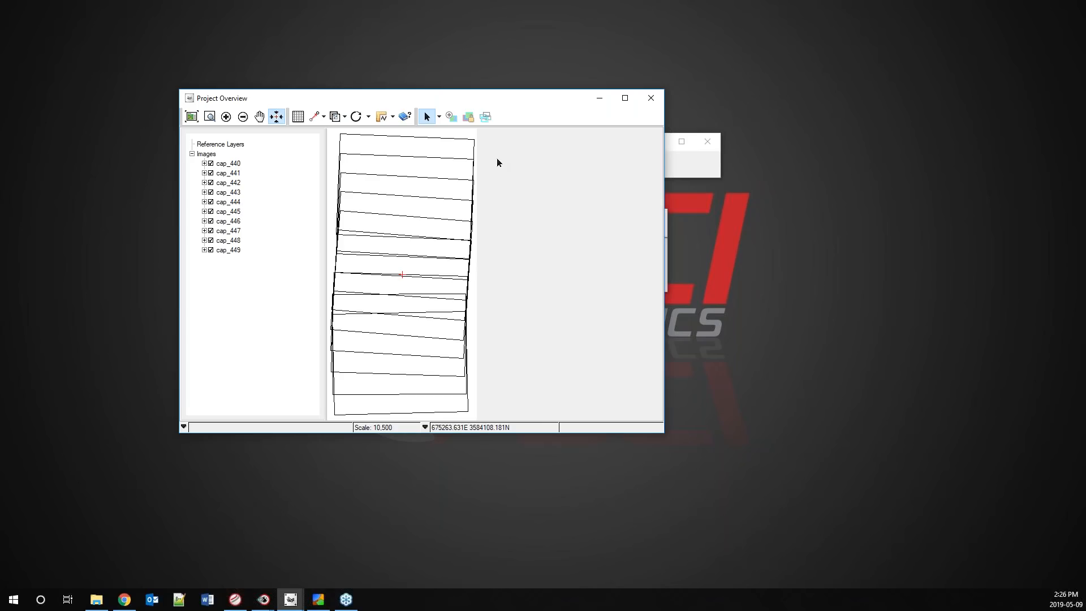
pyautogui.click(650, 98)
# Switch the Phase One project to the GCP/TP Collection processing step
pyautogui.click(427, 259)
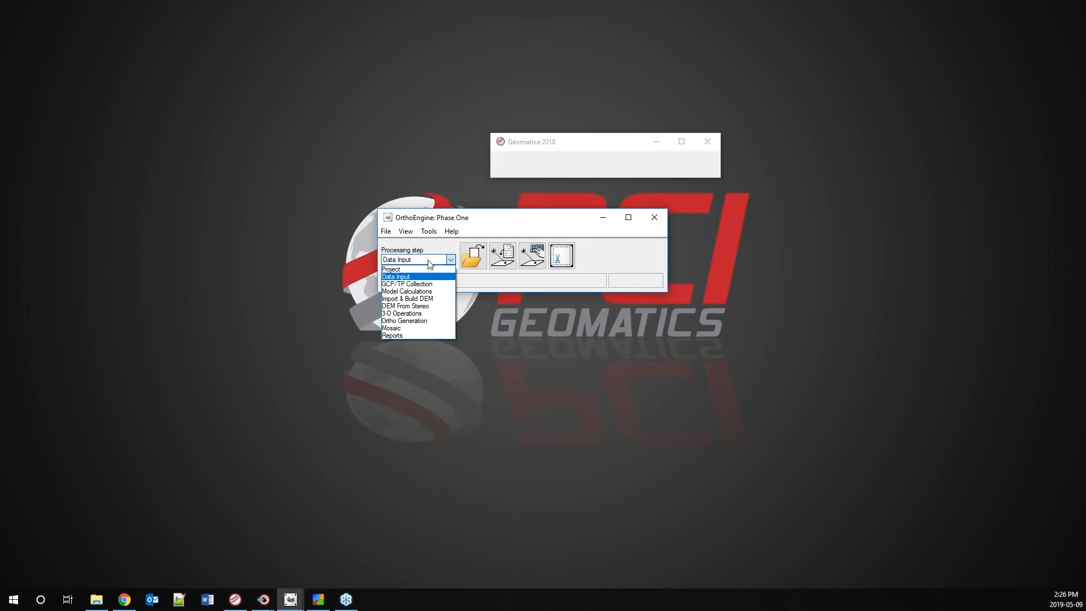
pyautogui.click(428, 284)
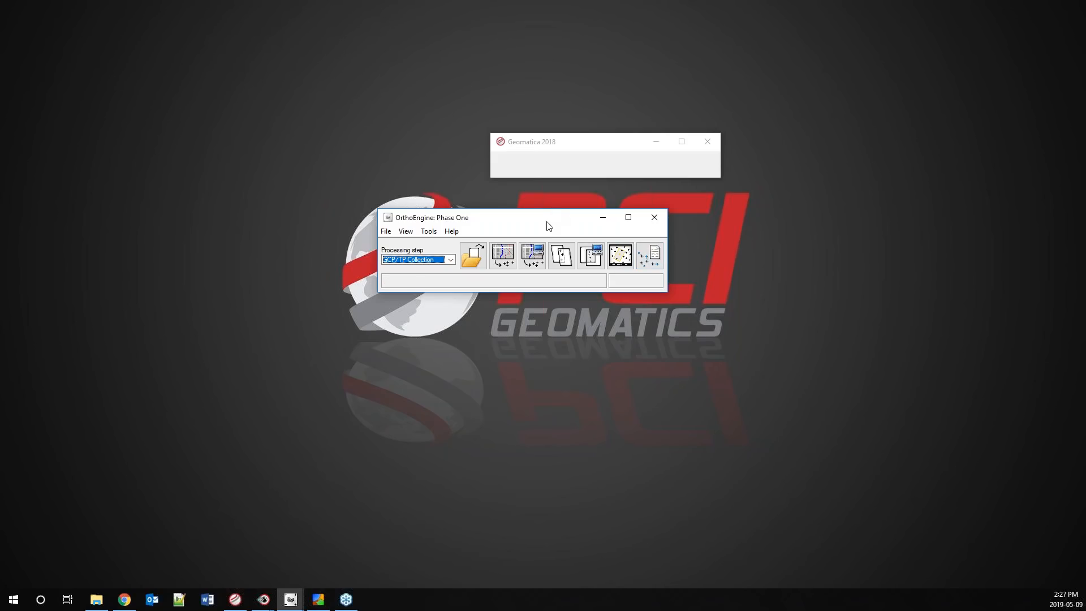
pyautogui.moveTo(547, 222); pyautogui.dragTo(488, 215)
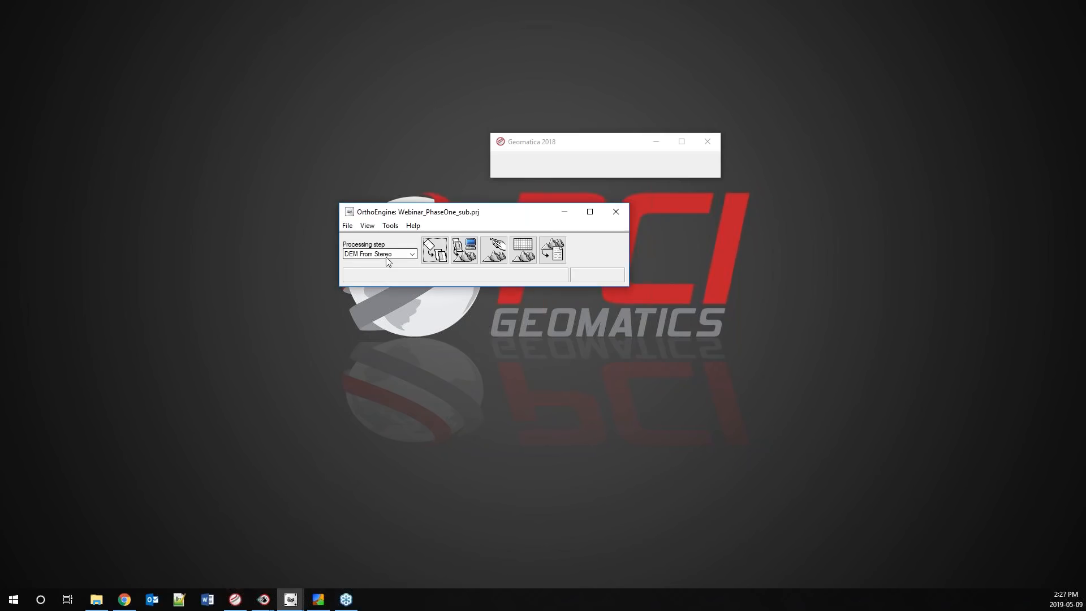
# In the Webinar_PhaseOne_sub.prj project, change the processing step to GCP/TP Collection
pyautogui.click(384, 258)
pyautogui.click(383, 281)
pyautogui.click(538, 146)
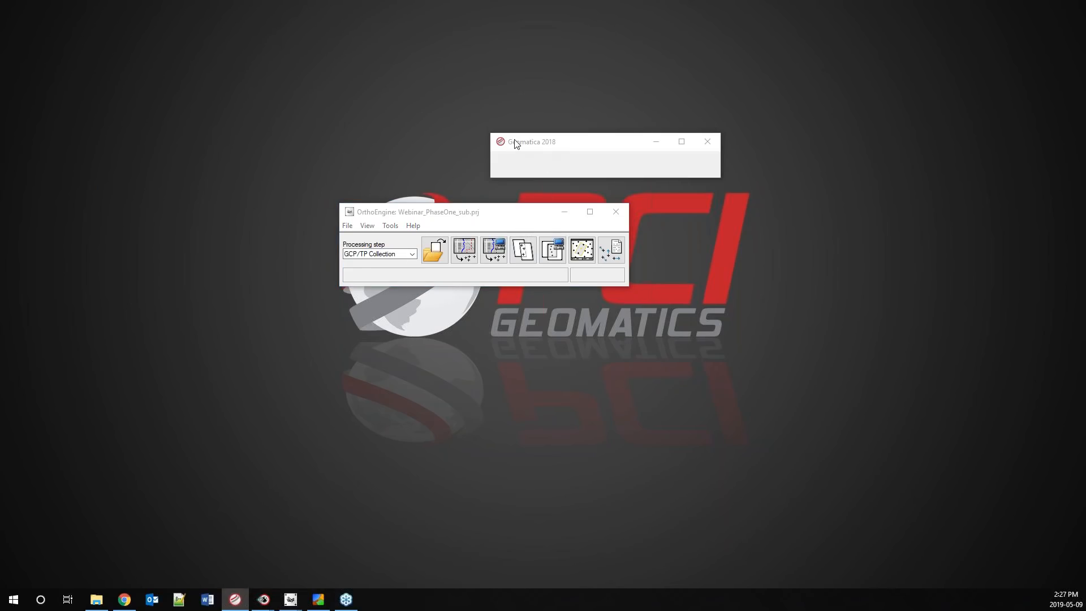
# Open the Project Overview of Webinar_PhaseOne_sub.prj and show the tie points (TPs) for all images
pyautogui.click(456, 216)
pyautogui.click(368, 226)
pyautogui.click(378, 253)
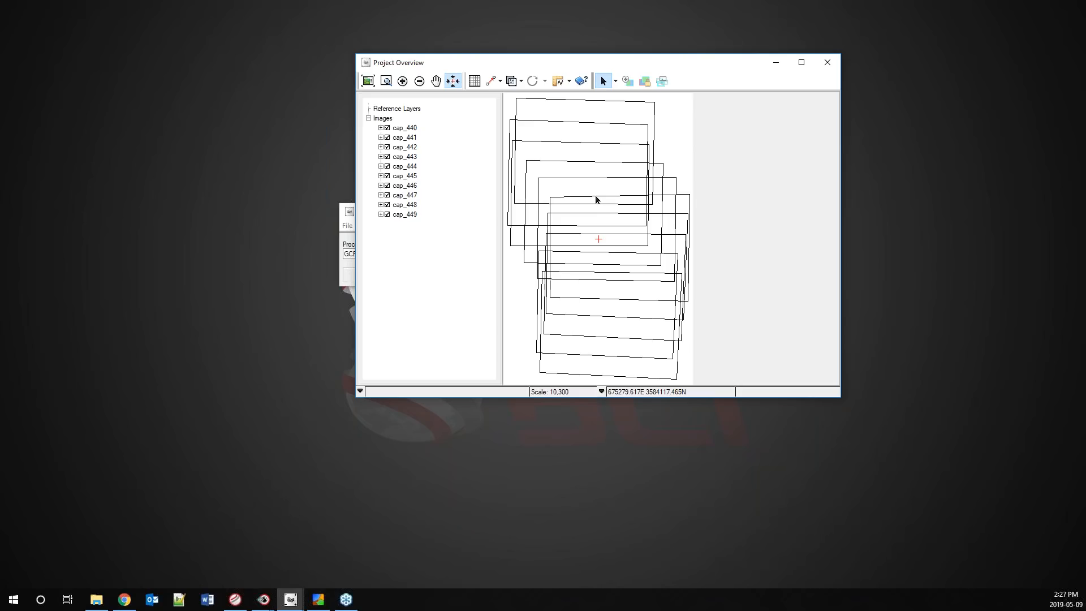
pyautogui.rightClick(379, 119)
pyautogui.moveTo(403, 124)
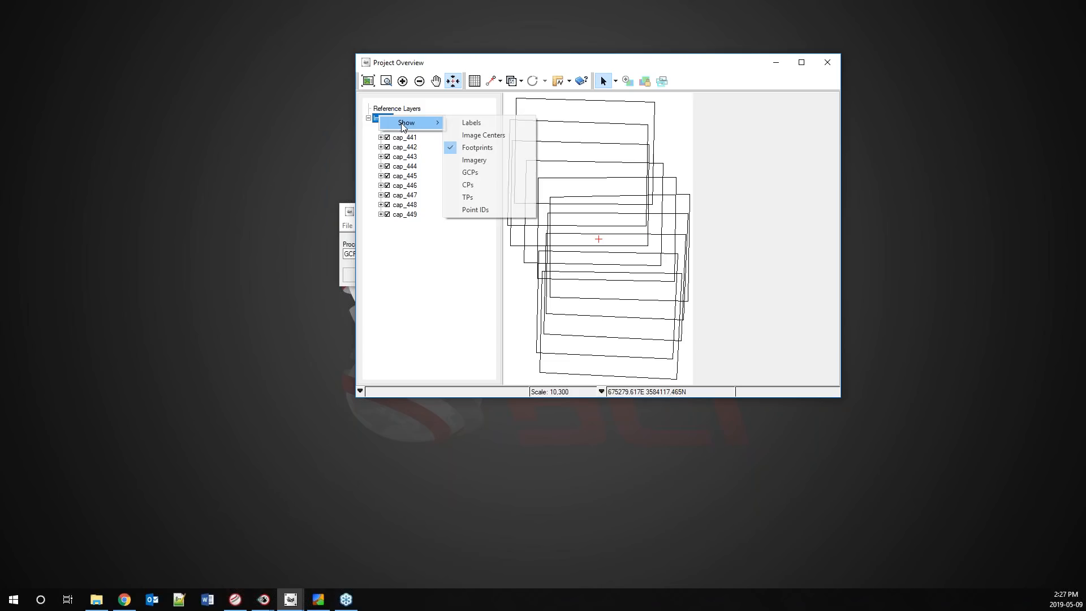
pyautogui.click(469, 197)
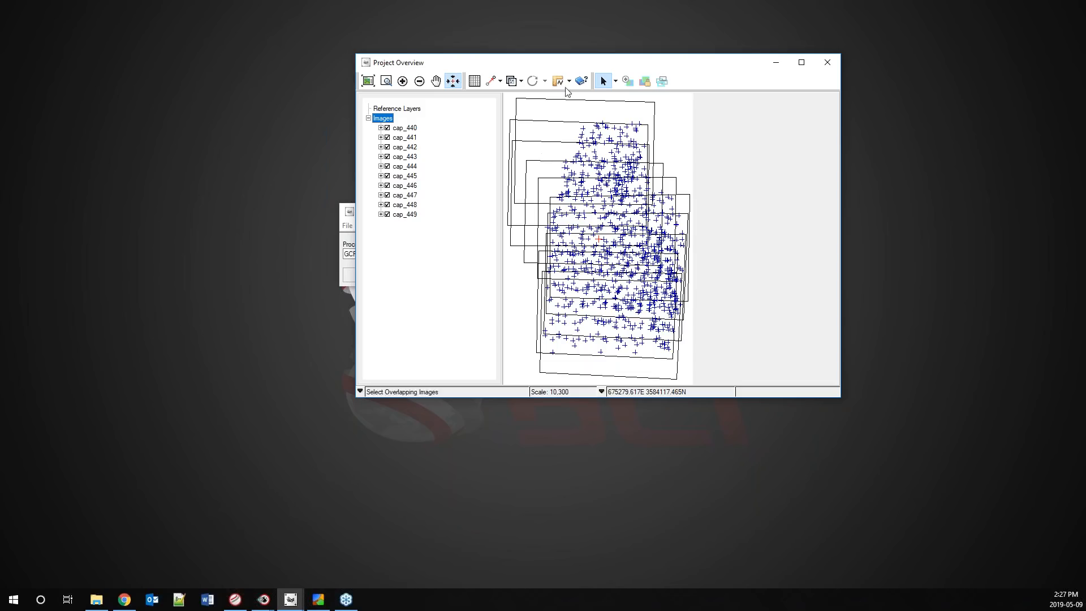
# Hide the tie points for all images in the Project Overview
pyautogui.rightClick(379, 118)
pyautogui.moveTo(404, 124)
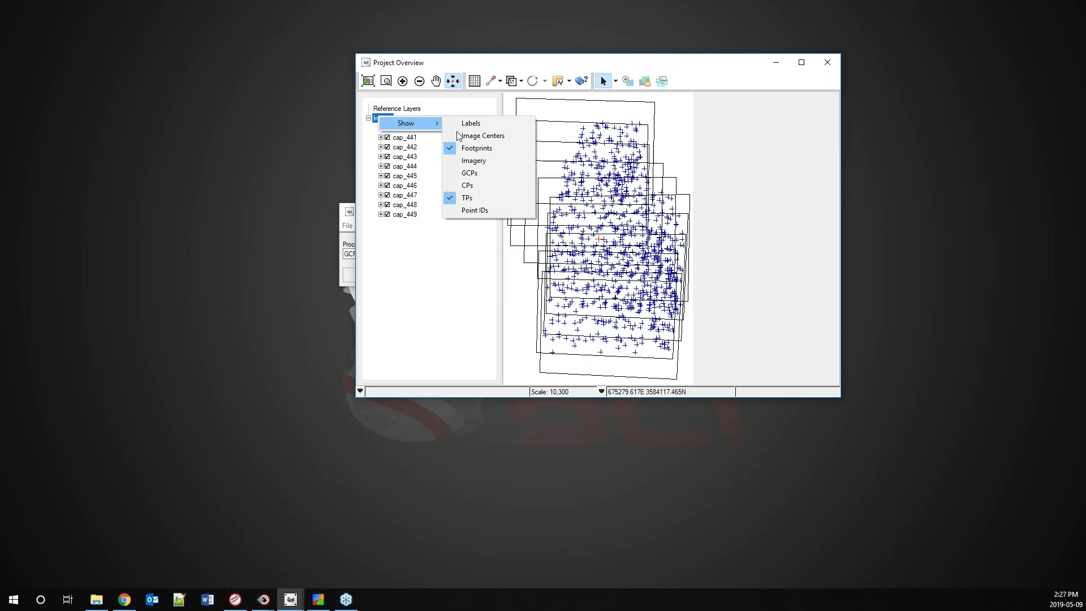
pyautogui.click(477, 197)
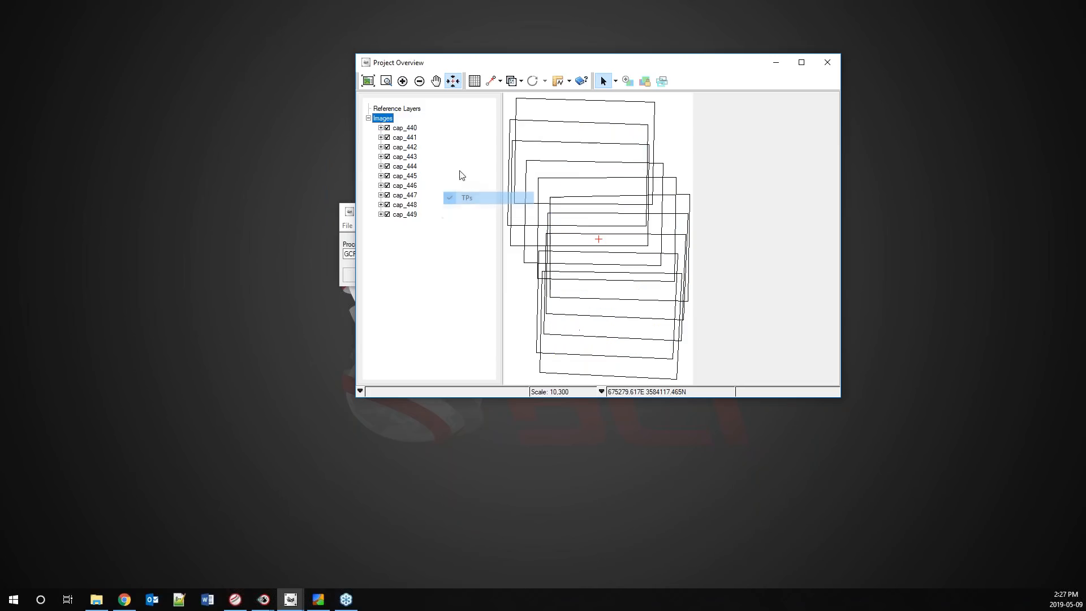
# Show the ground control points (GCPs) for all images in the Project Overview, and close the overview
pyautogui.rightClick(382, 118)
pyautogui.moveTo(411, 124)
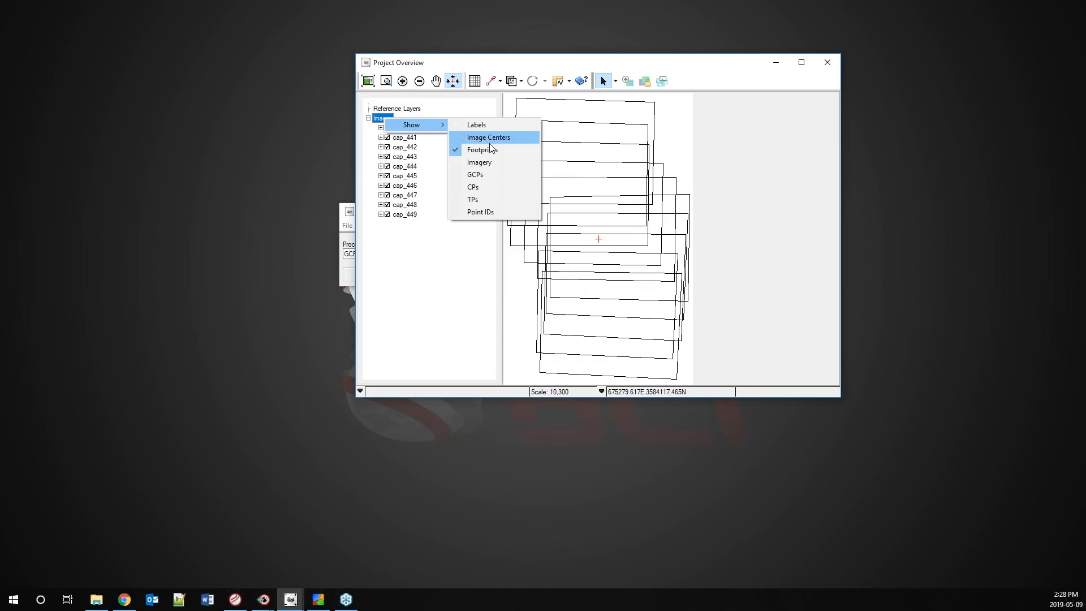
pyautogui.click(491, 175)
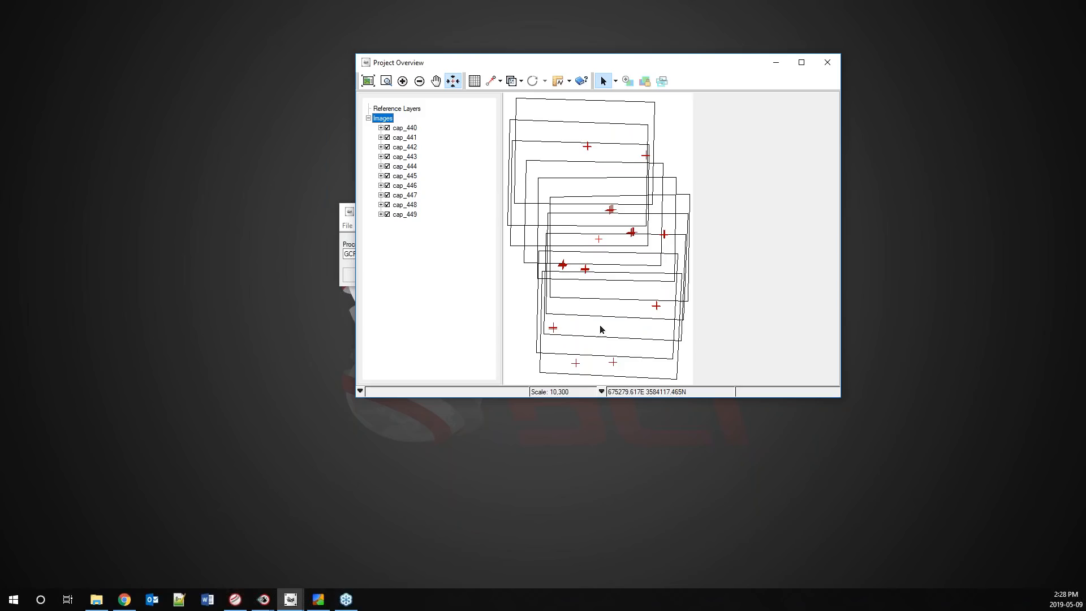
pyautogui.click(825, 64)
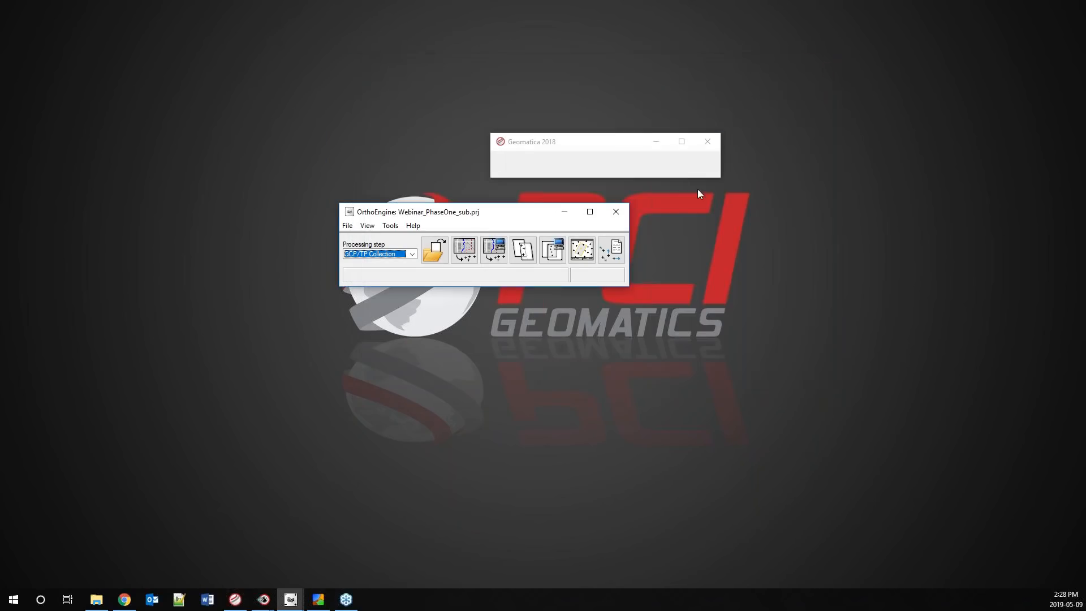
# Open the Residual Errors report, examine the RMS summary and the two points with the largest residuals, and close the report
pyautogui.click(608, 255)
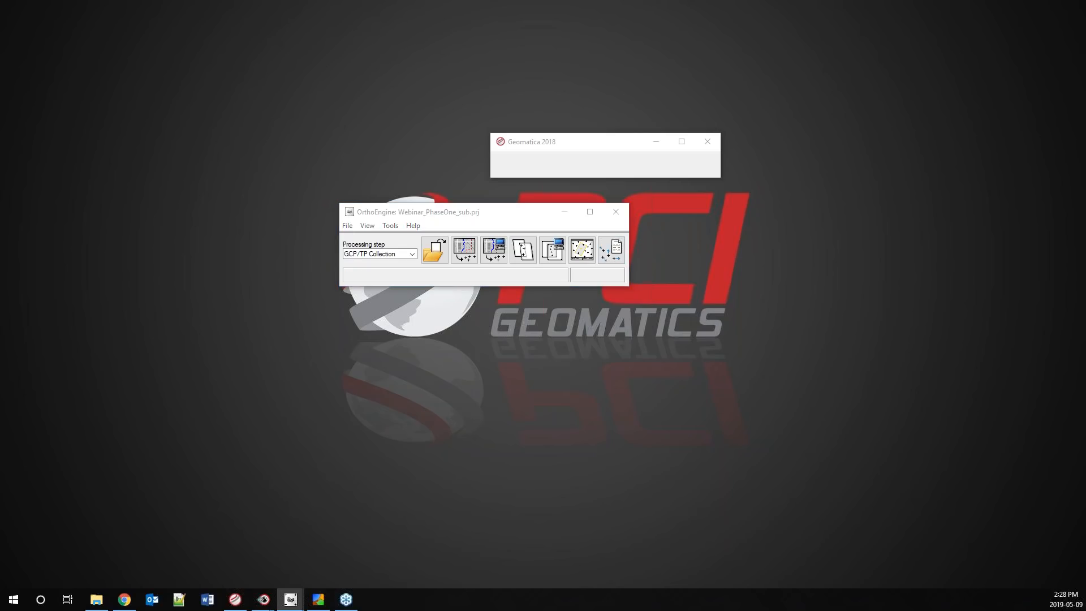
pyautogui.moveTo(240, 111); pyautogui.dragTo(725, 65)
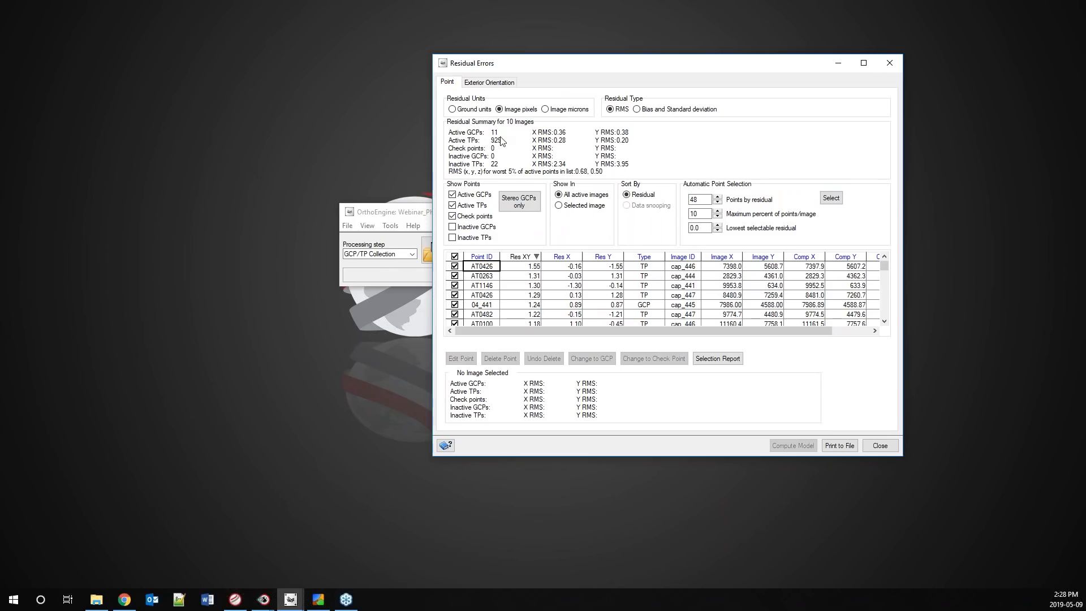
pyautogui.click(489, 269)
pyautogui.keyDown('ctrl'); pyautogui.click(486, 276); pyautogui.keyUp('ctrl')
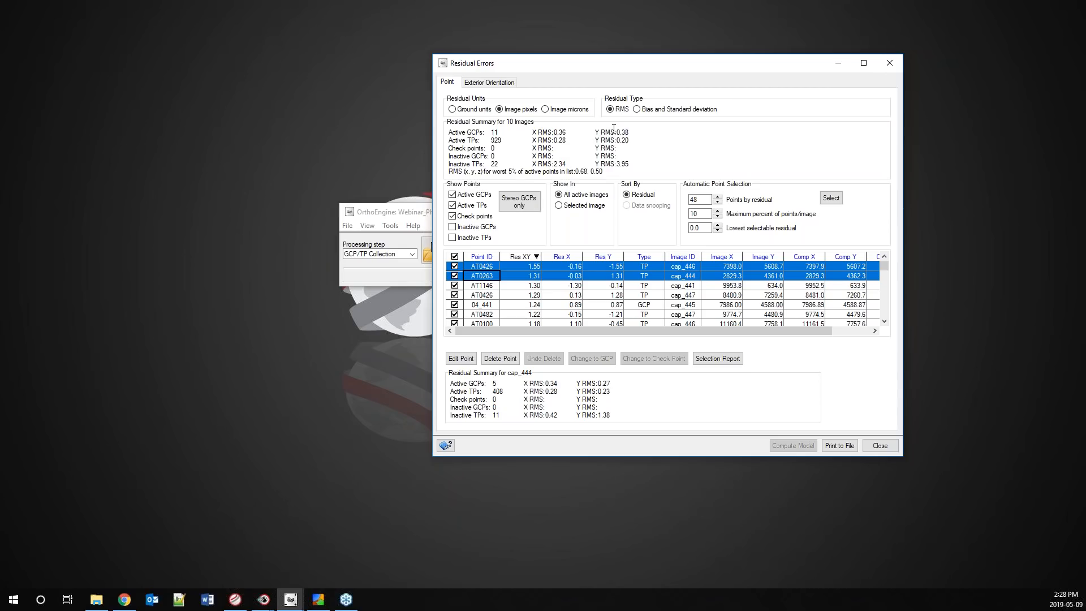
pyautogui.click(880, 445)
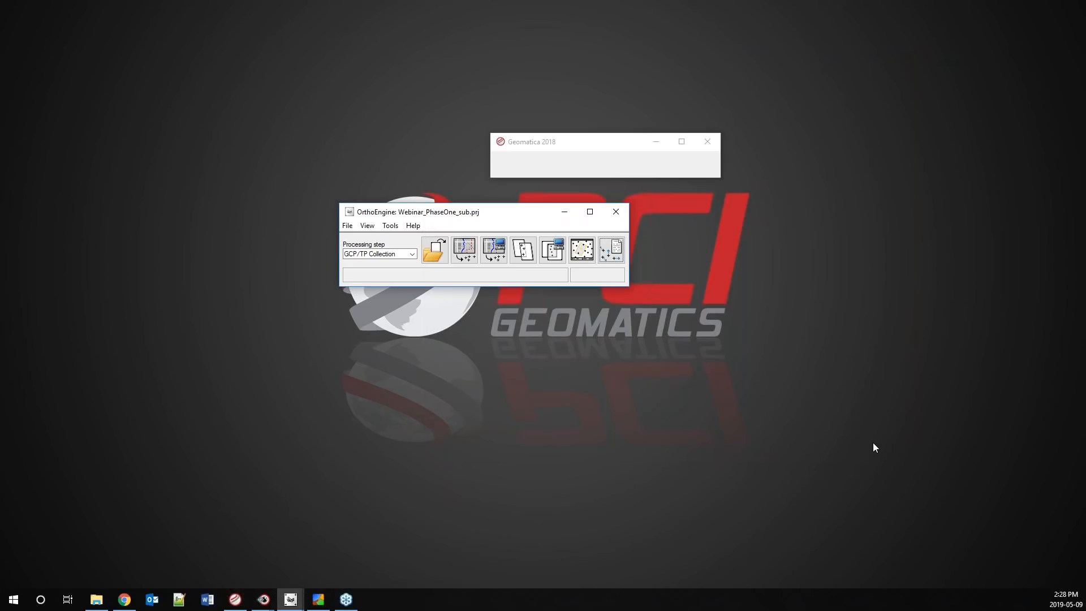
# Change the processing step to DEM From Stereo and review the epipolar pairs in Generate Epipolar Images
pyautogui.click(401, 254)
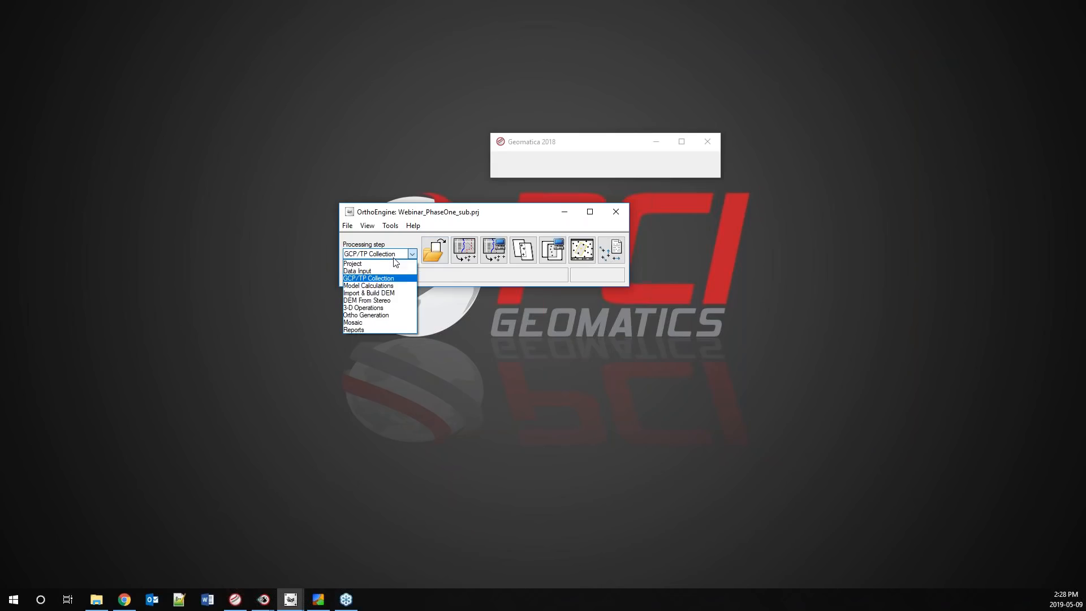
pyautogui.click(403, 300)
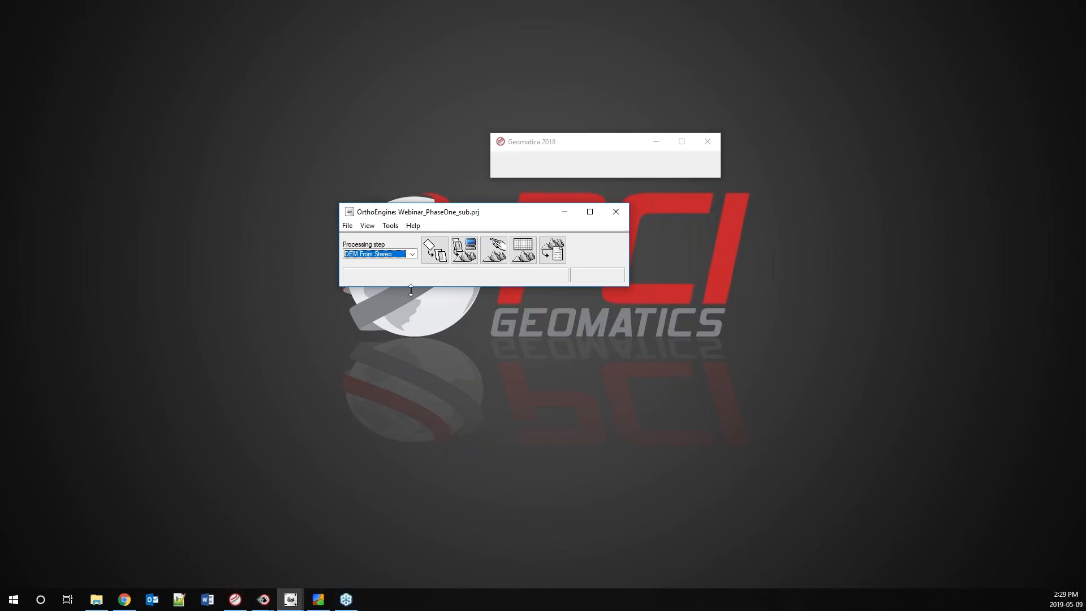
pyautogui.click(436, 253)
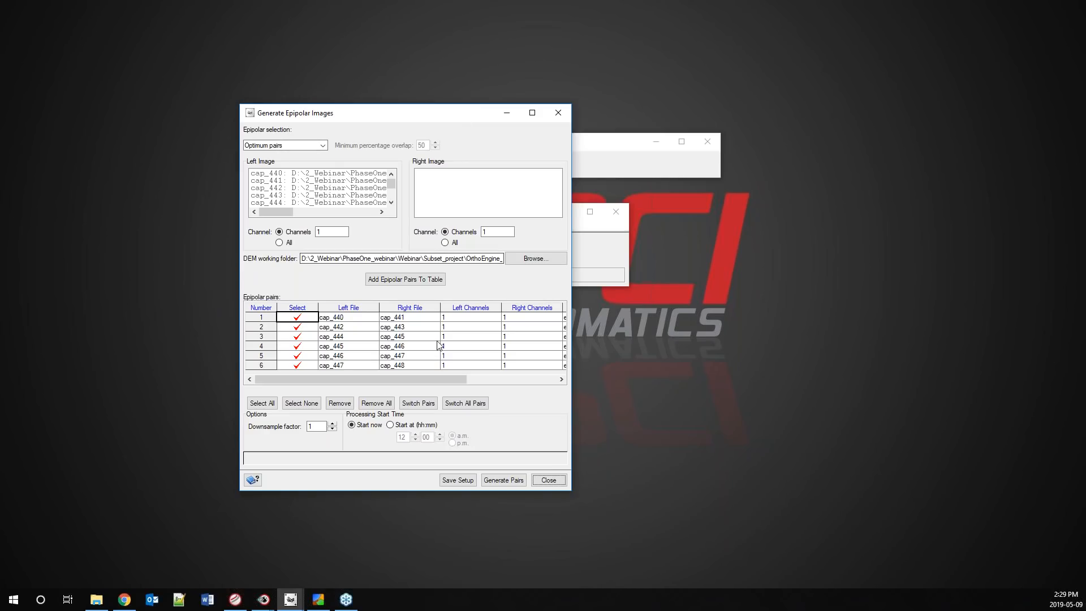
pyautogui.click(547, 480)
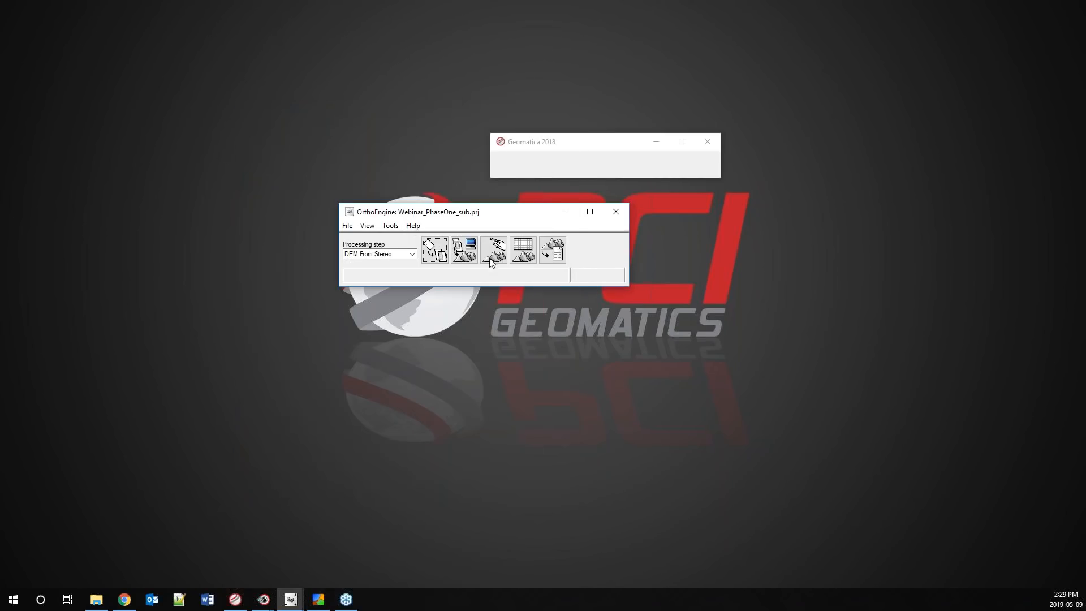
# Open Automatic DEM Extraction, select all stereo pairs and set the pixel sampling interval to 1
pyautogui.click(464, 255)
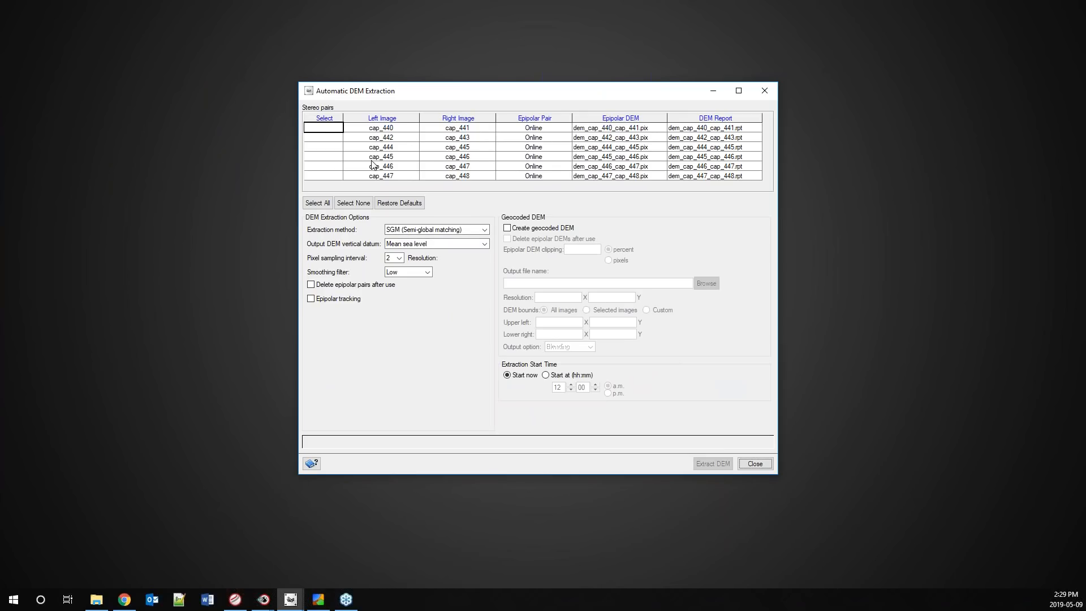
pyautogui.click(317, 202)
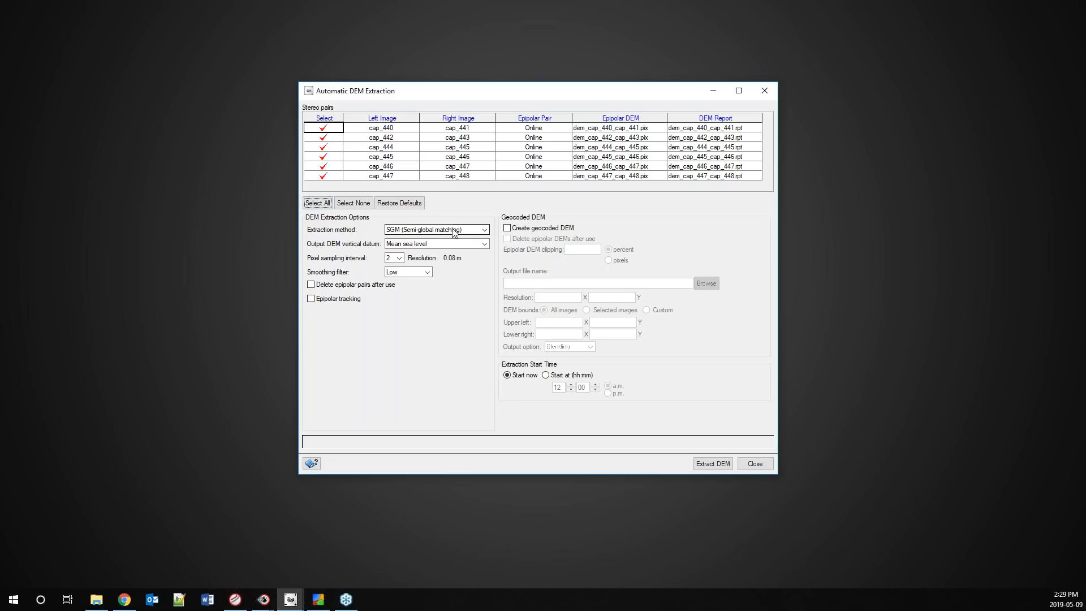
pyautogui.click(396, 260)
pyautogui.click(394, 268)
# Enable creation of a geocoded DEM and set its output file to DEM_webinar in the DEM folder of the output data
pyautogui.click(508, 229)
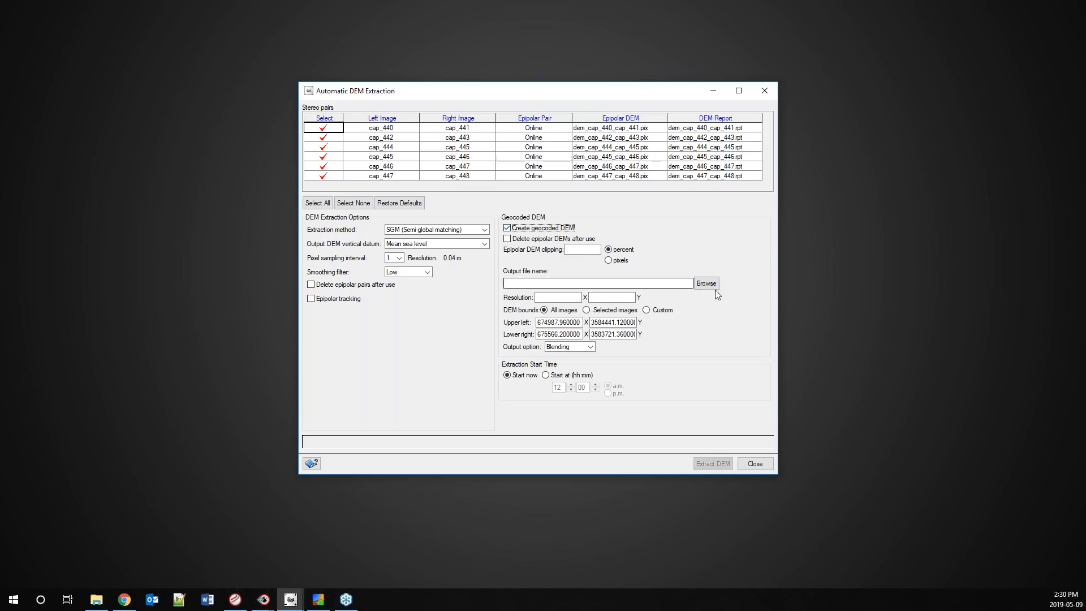
pyautogui.click(705, 285)
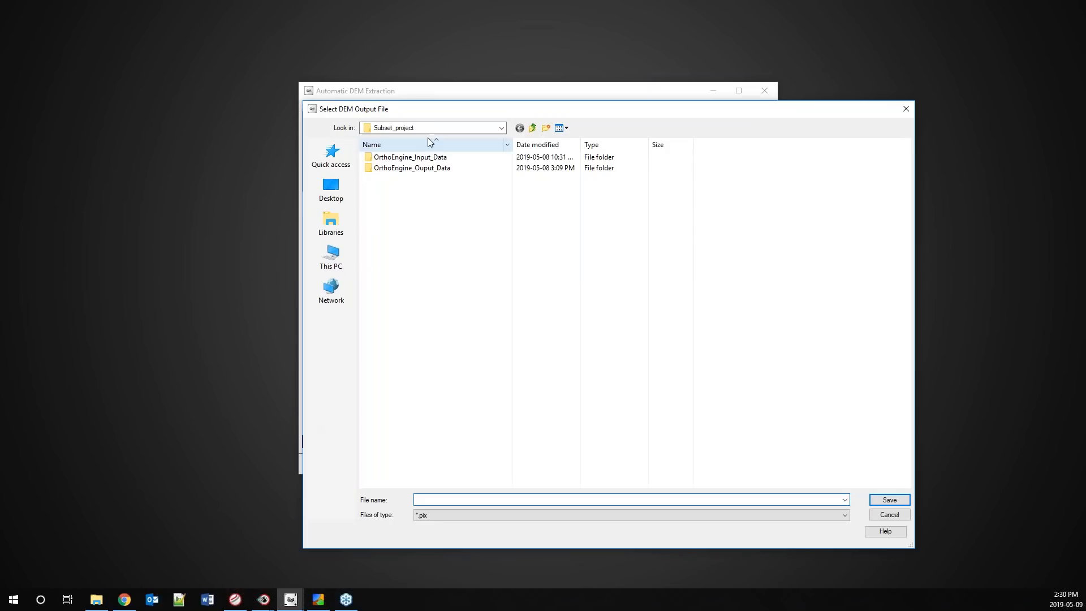
pyautogui.doubleClick(444, 172)
pyautogui.doubleClick(419, 159)
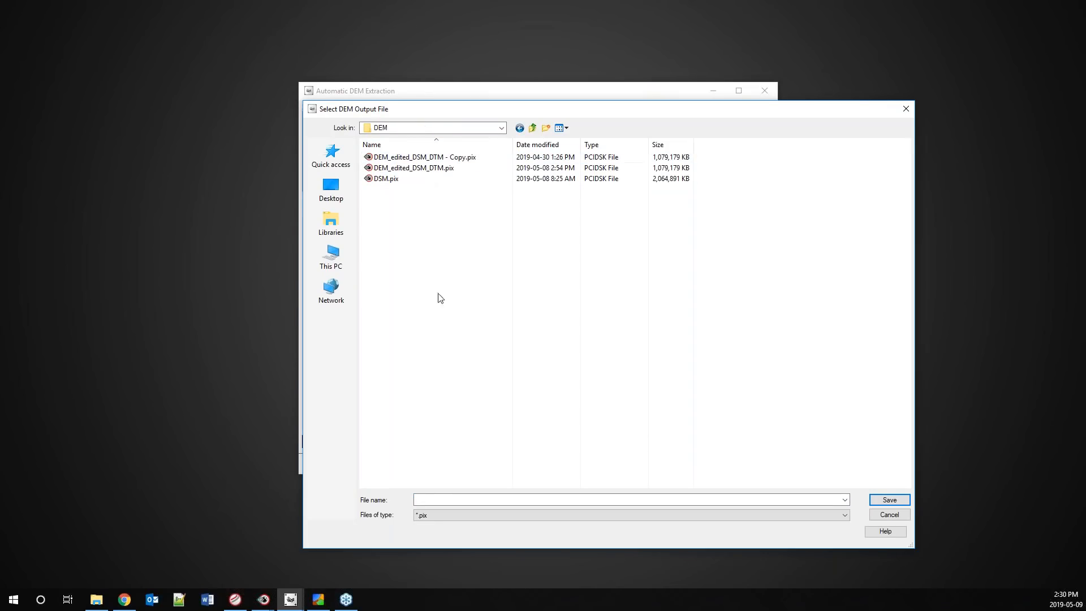
pyautogui.click(431, 499)
pyautogui.write('D')
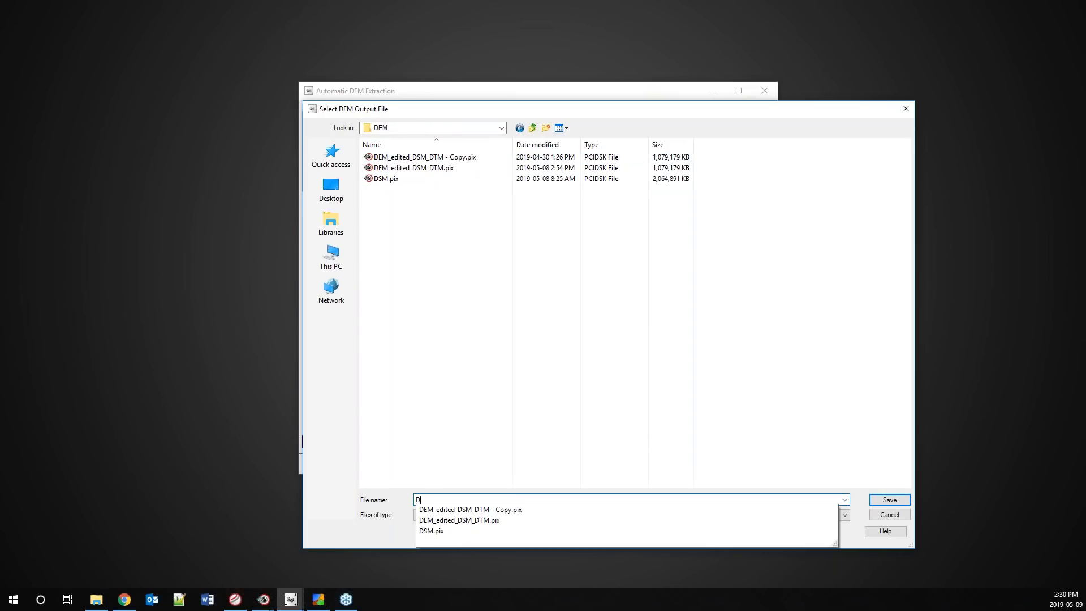
pyautogui.write('EM_webinar')
pyautogui.press('Return')
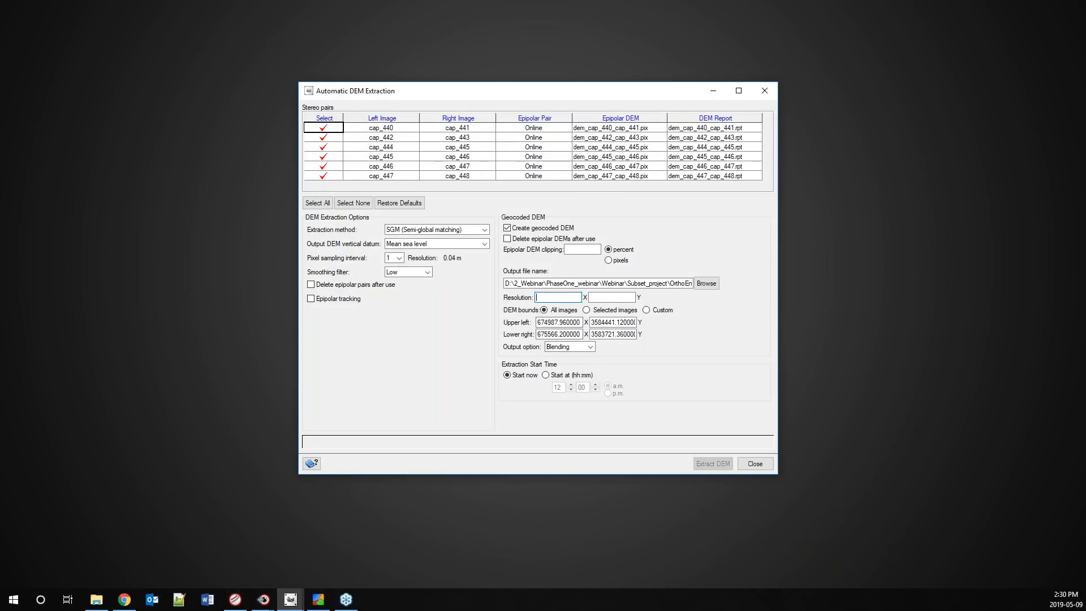
# Set the geocoded DEM resolution to 0.04 in X and Y, and close Automatic DEM Extraction
pyautogui.write('.04')
pyautogui.click(604, 298)
pyautogui.click(707, 466)
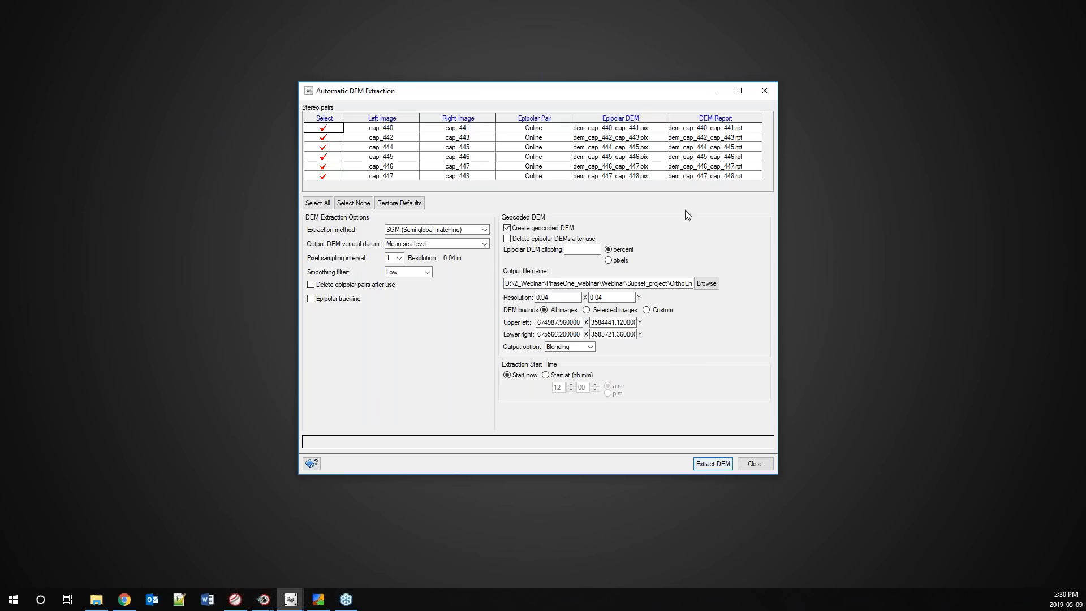
pyautogui.click(770, 88)
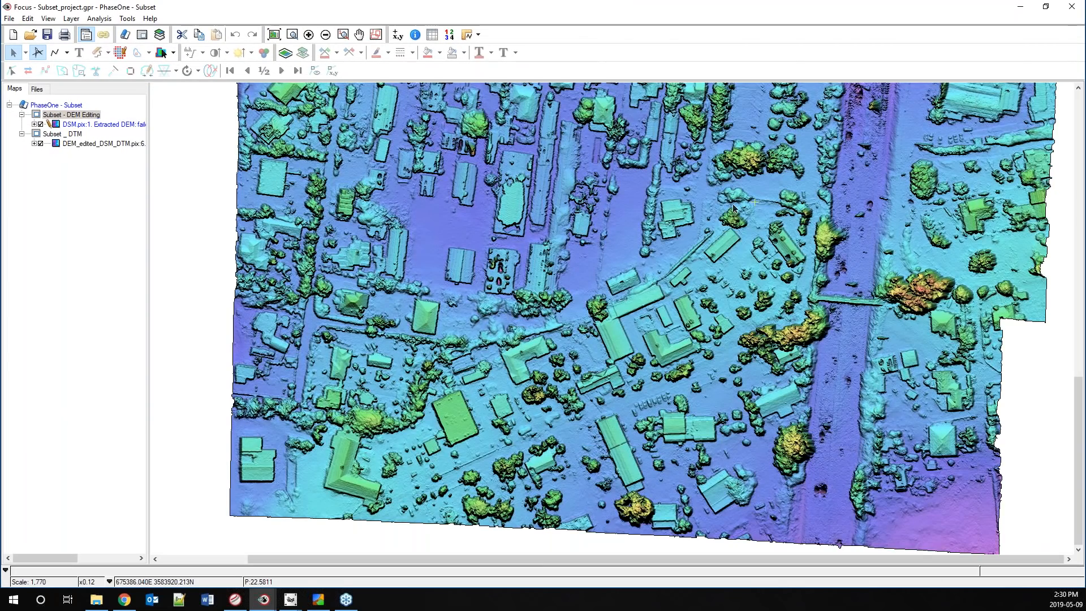
# In Focus, fit the window to half of the screen and open DEM Editing for the DSM.pix layer in the footbridge area
pyautogui.moveTo(710, 237); pyautogui.dragTo(708, 377)
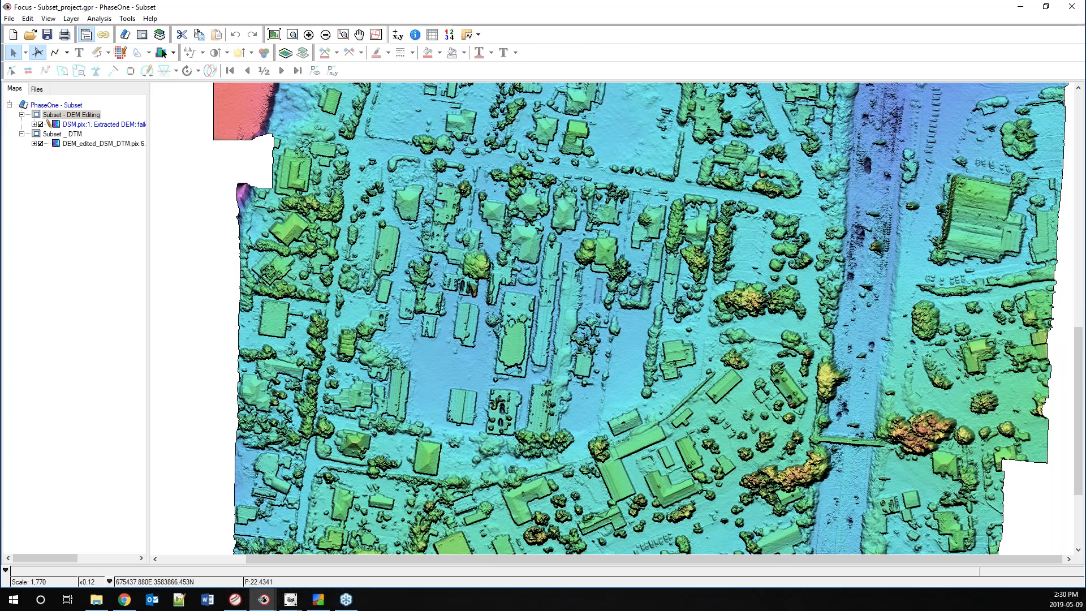
pyautogui.scroll(2, 849, 439)
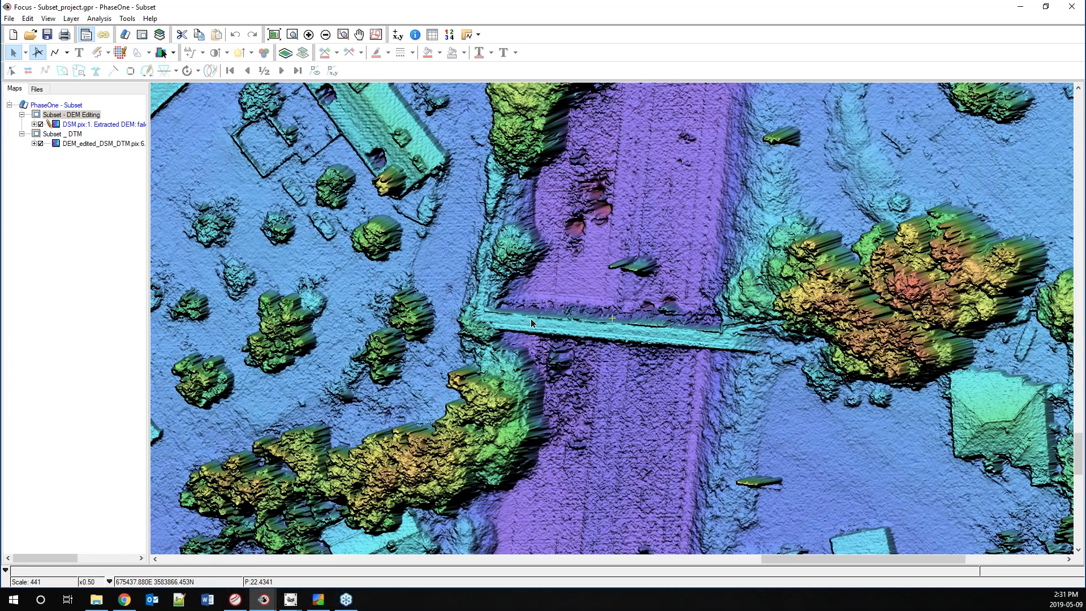
pyautogui.moveTo(356, 7); pyautogui.dragTo(1085, 108)
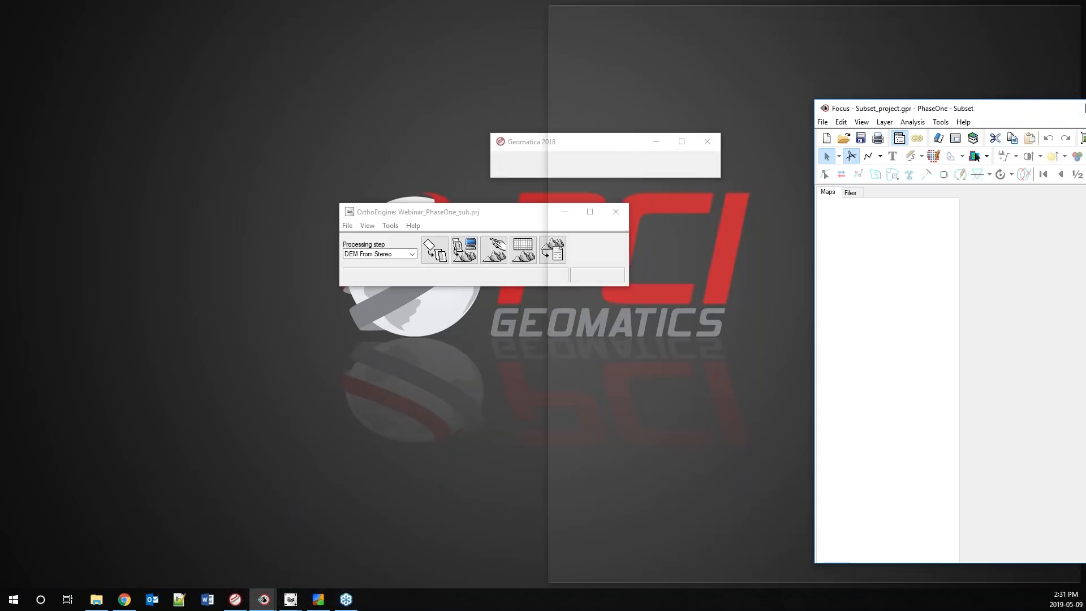
pyautogui.click(614, 23)
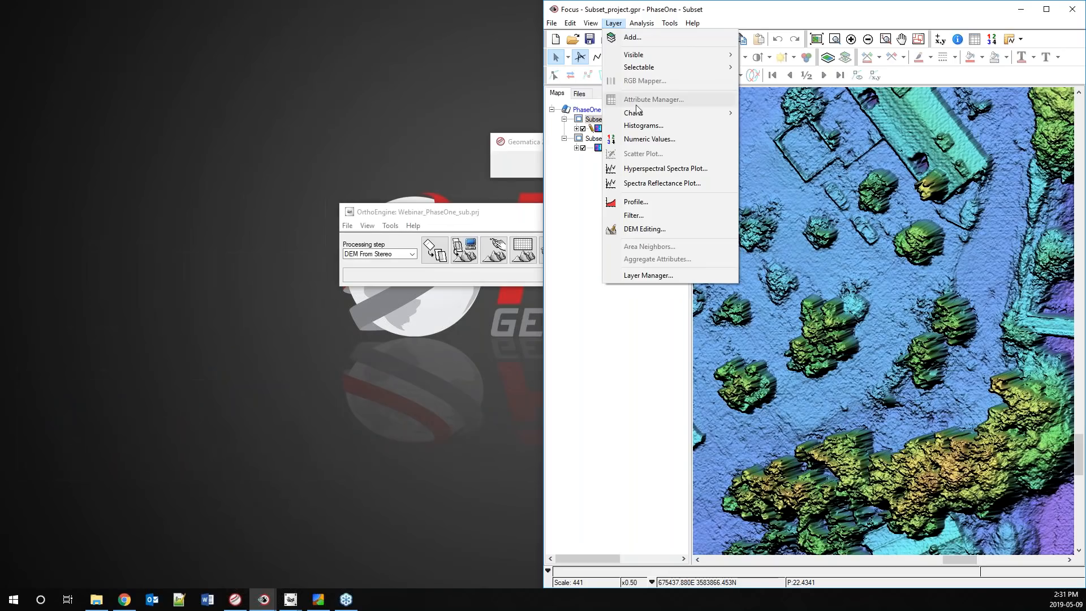
pyautogui.click(644, 229)
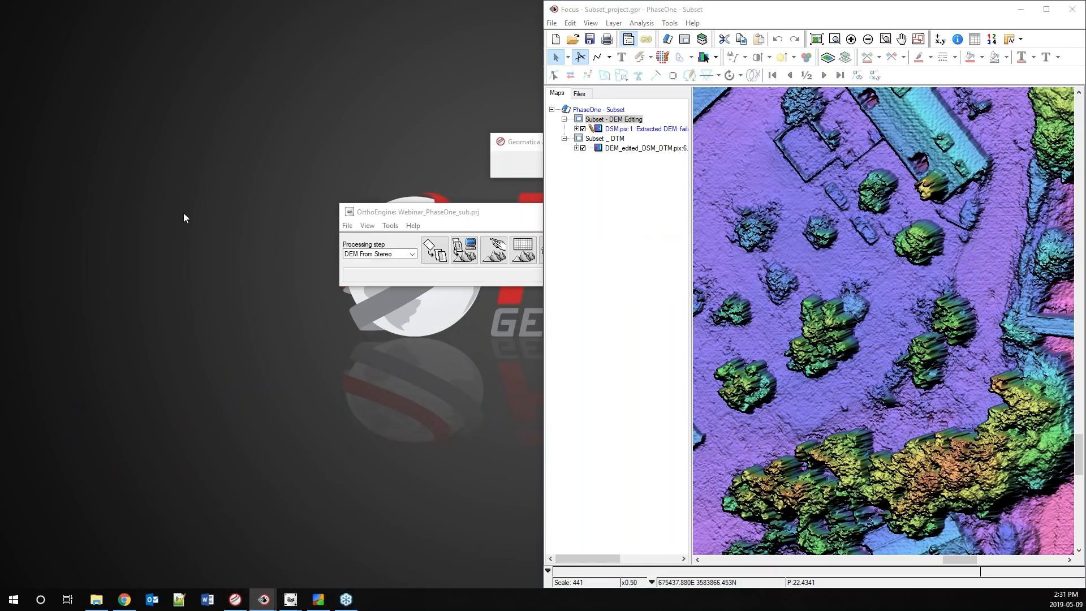
pyautogui.moveTo(419, 181); pyautogui.dragTo(729, 169)
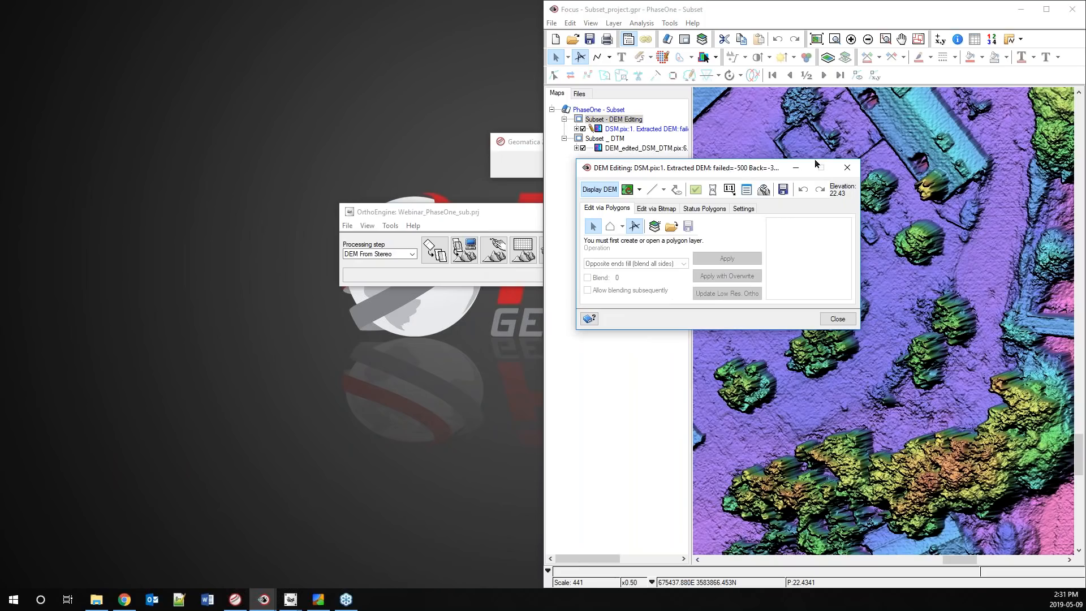
# Open the Live Ortho Preview beside the DSM view and move the DEM Editing window out of the way
pyautogui.click(715, 194)
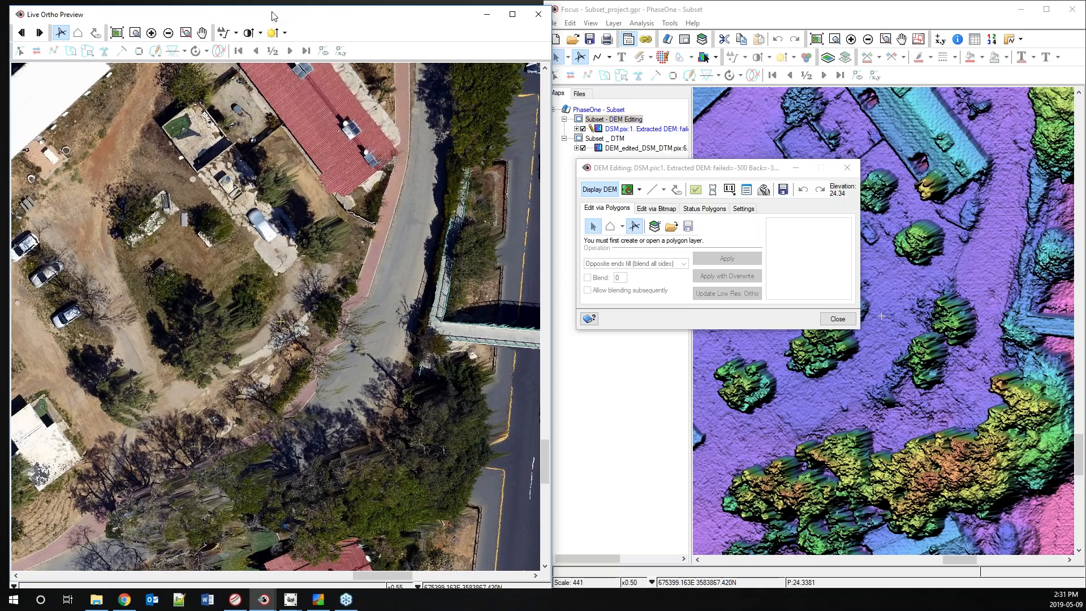
pyautogui.moveTo(270, 15); pyautogui.dragTo(266, 10)
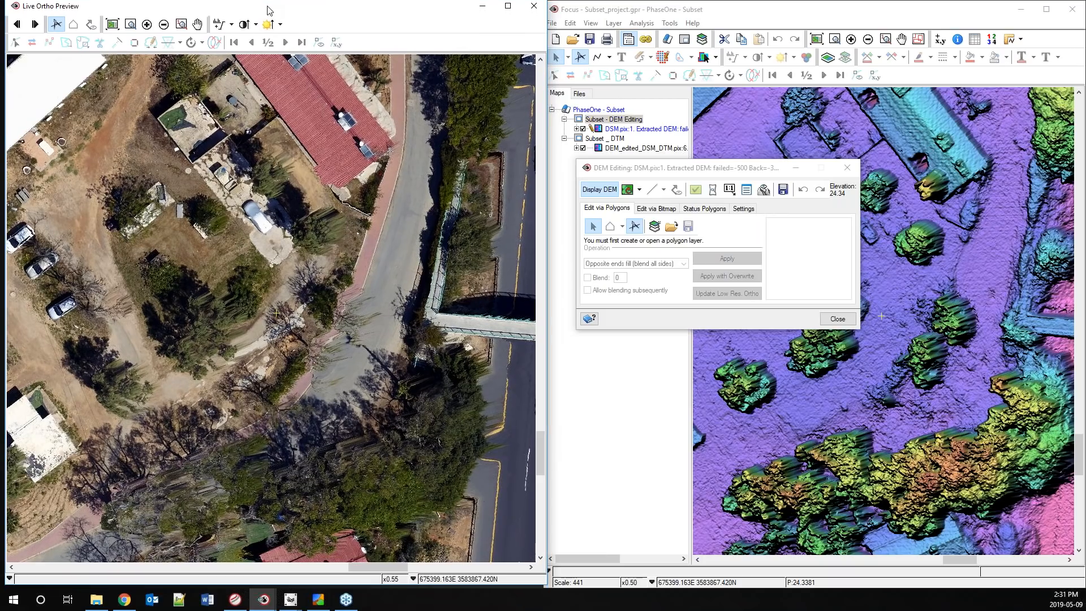
pyautogui.moveTo(631, 172); pyautogui.dragTo(1085, 172)
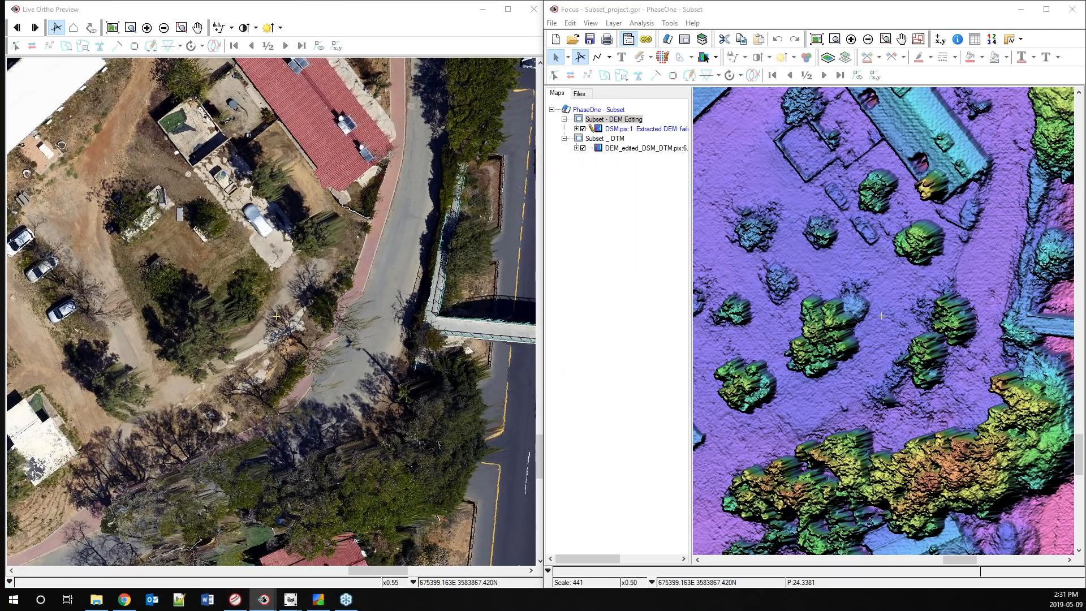
# Centre the Live Ortho Preview on the footbridge over the highway and advance through the overlapping source images
pyautogui.moveTo(430, 410); pyautogui.dragTo(262, 381)
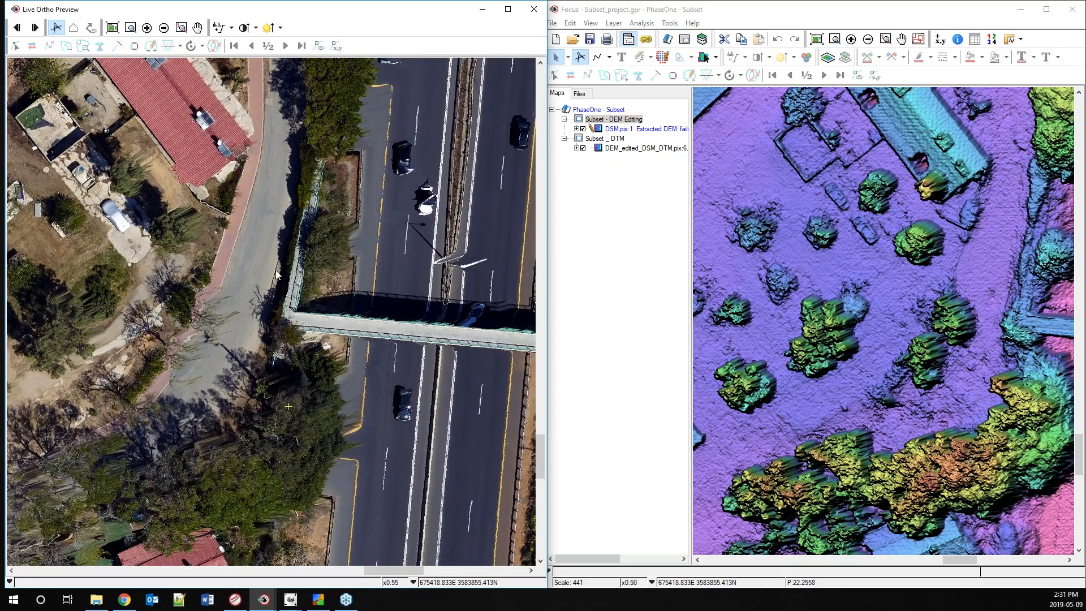
pyautogui.click(400, 301)
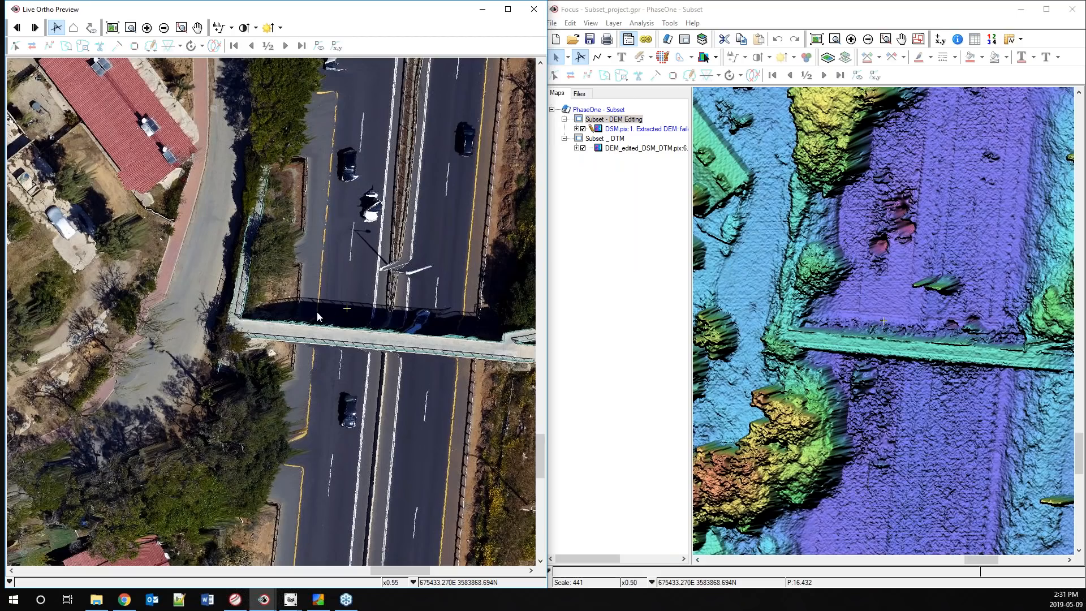
pyautogui.click(35, 29)
pyautogui.click(34, 28)
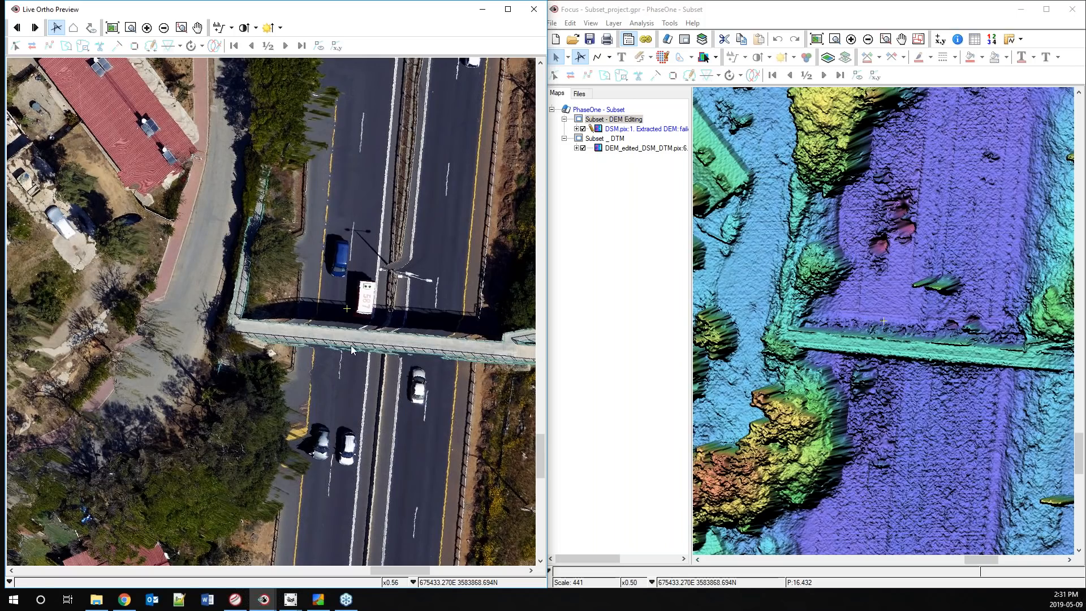
# Bring the DEM Editing window back over the DSM view and create a new temporary polygon layer for editing
pyautogui.moveTo(0, 218); pyautogui.dragTo(764, 172)
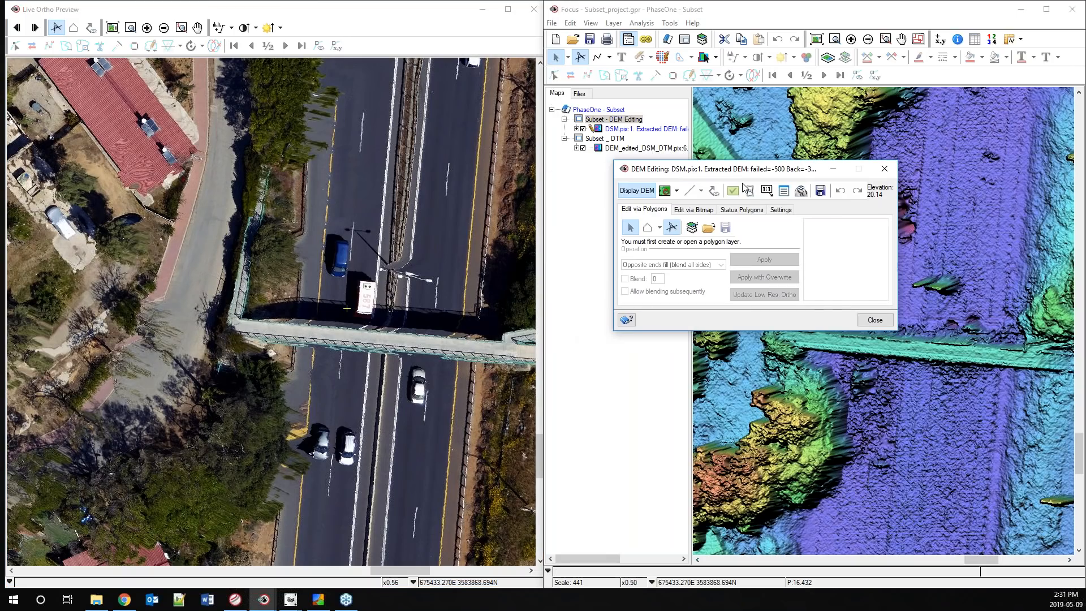
pyautogui.click(692, 228)
pyautogui.moveTo(680, 169); pyautogui.dragTo(650, 111)
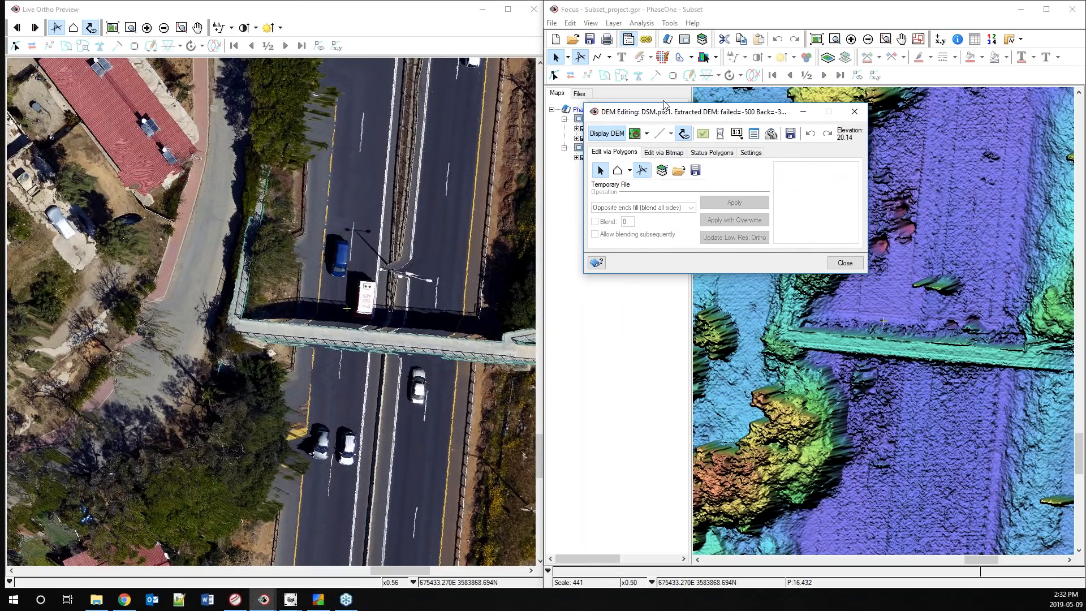
pyautogui.click(921, 18)
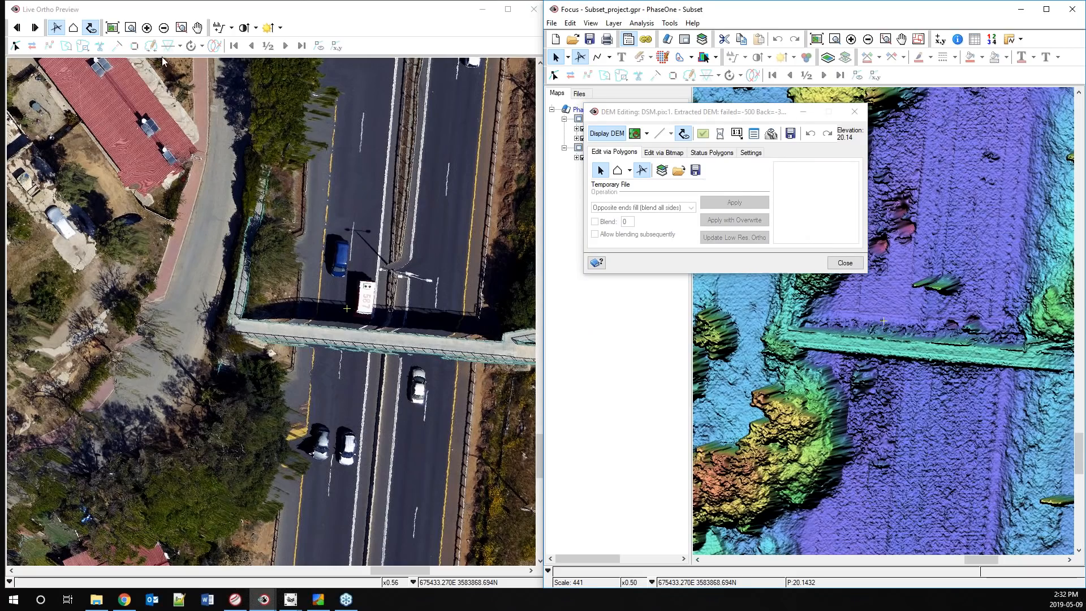
# Move the DEM Editing window off the DSM view and draw a four-sided polygon over the highway, spanning both sides of the footbridge
pyautogui.click(168, 12)
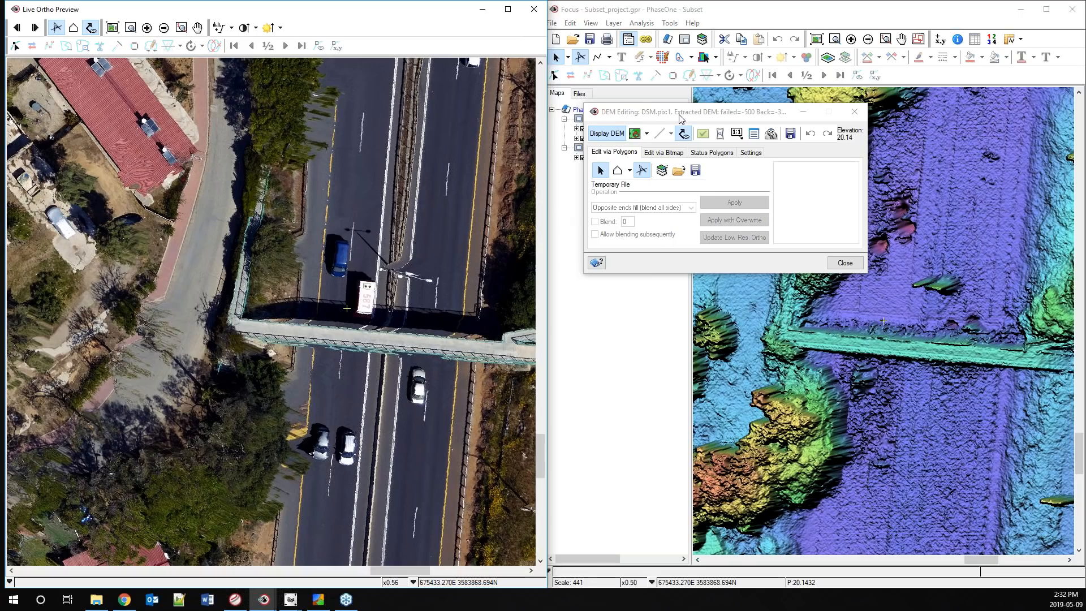
pyautogui.moveTo(682, 116); pyautogui.dragTo(320, 112)
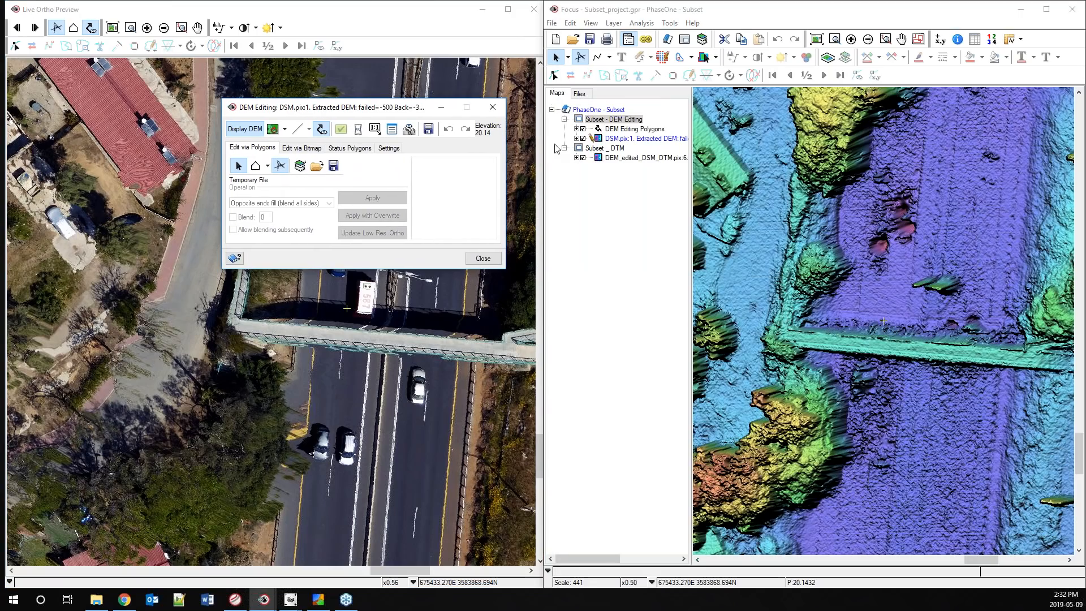
pyautogui.click(255, 165)
pyautogui.scroll(-1, 881, 130)
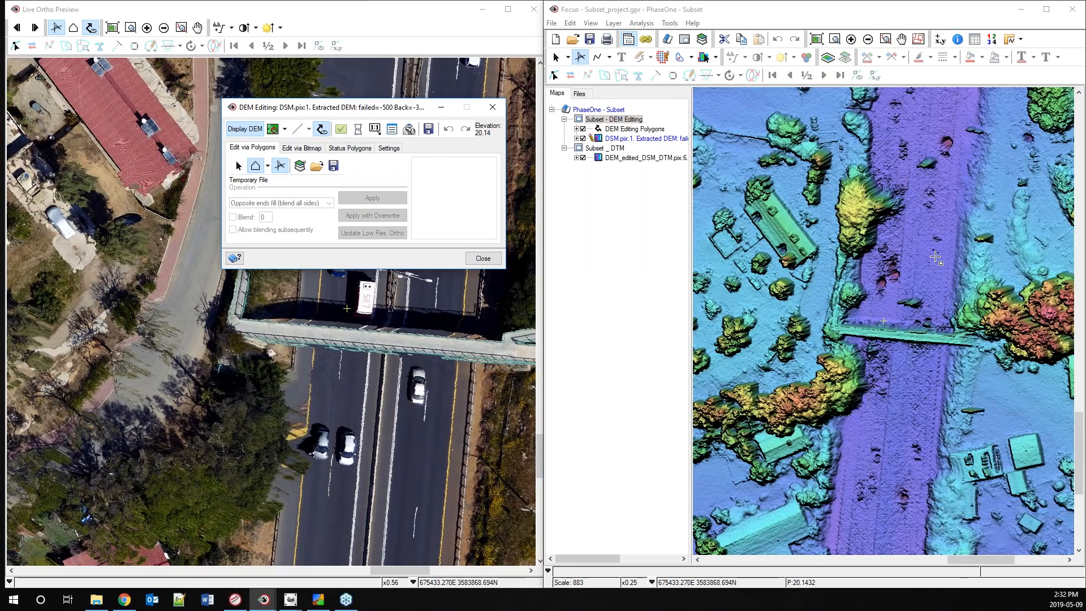
pyautogui.click(881, 130)
pyautogui.click(968, 138)
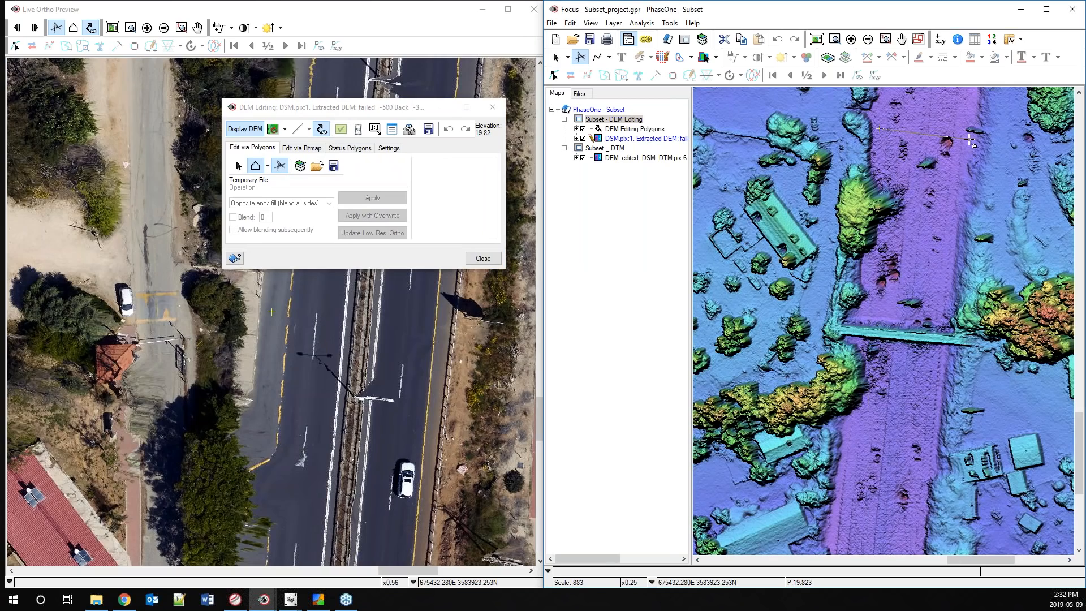
pyautogui.click(930, 470)
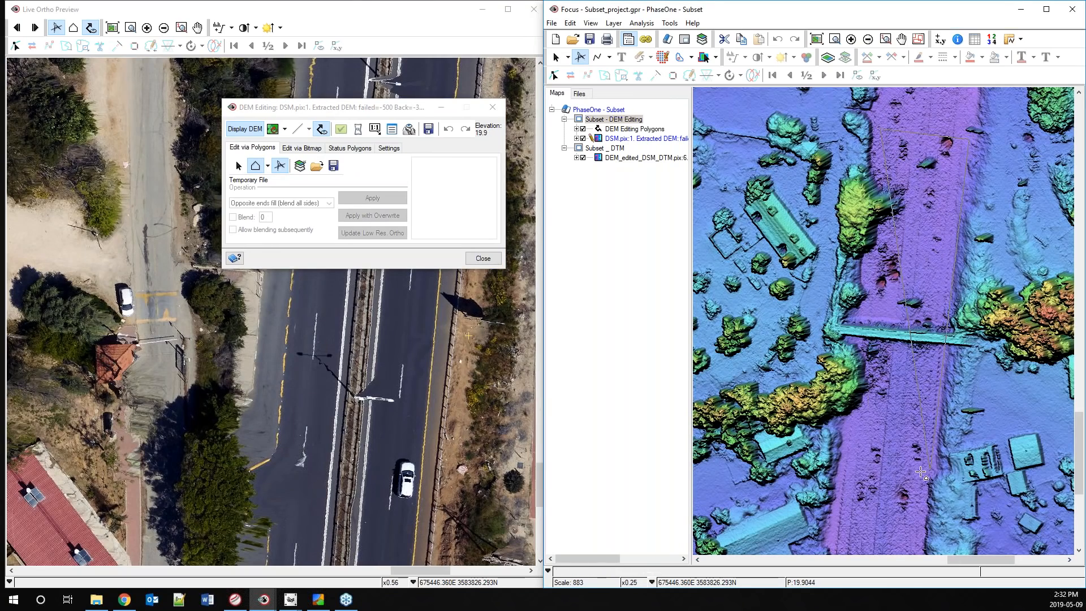
pyautogui.doubleClick(845, 460)
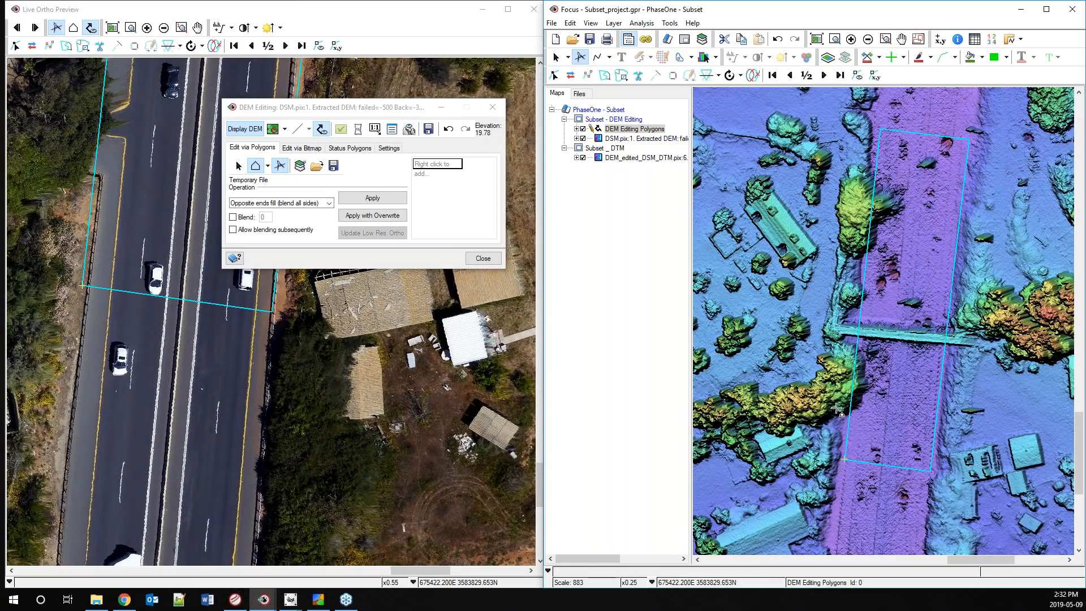
# Move the DEM Editing window back over the DSM view and centre the Live Ortho Preview on the footbridge
pyautogui.moveTo(361, 107); pyautogui.dragTo(753, 101)
pyautogui.click(310, 16)
pyautogui.moveTo(213, 133); pyautogui.dragTo(277, 258)
pyautogui.moveTo(189, 152); pyautogui.dragTo(278, 305)
pyautogui.moveTo(316, 157); pyautogui.dragTo(318, 292)
pyautogui.moveTo(378, 142); pyautogui.dragTo(213, 256)
pyautogui.moveTo(367, 244); pyautogui.dragTo(301, 243)
pyautogui.moveTo(334, 427); pyautogui.dragTo(323, 287)
pyautogui.moveTo(255, 441); pyautogui.dragTo(308, 338)
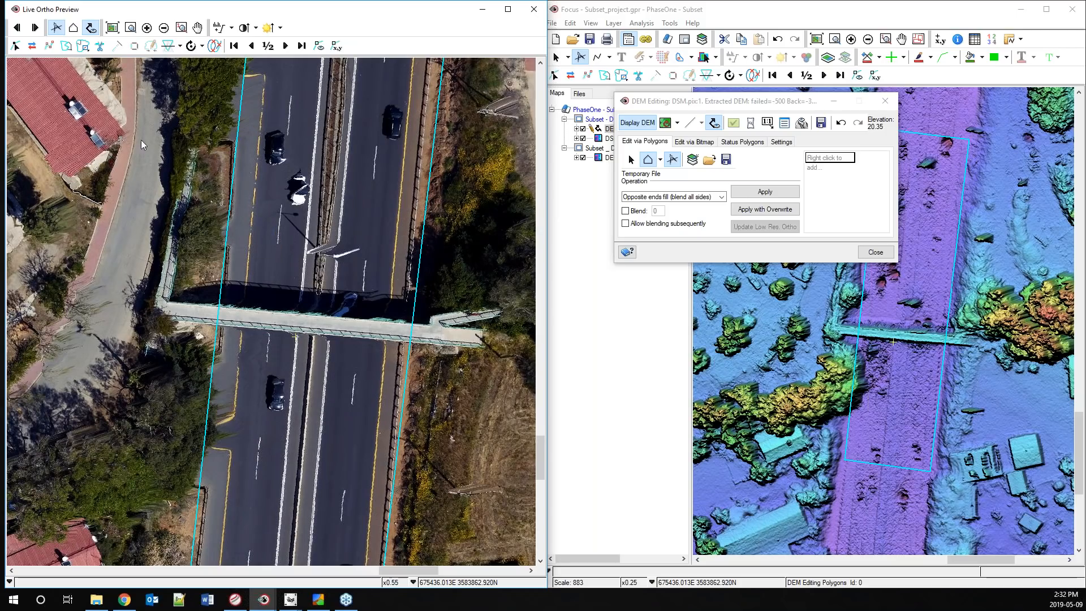
# Draw a second editing polygon around the footbridge deck in the Live Ortho Preview, extending past both edges of the highway
pyautogui.click(73, 26)
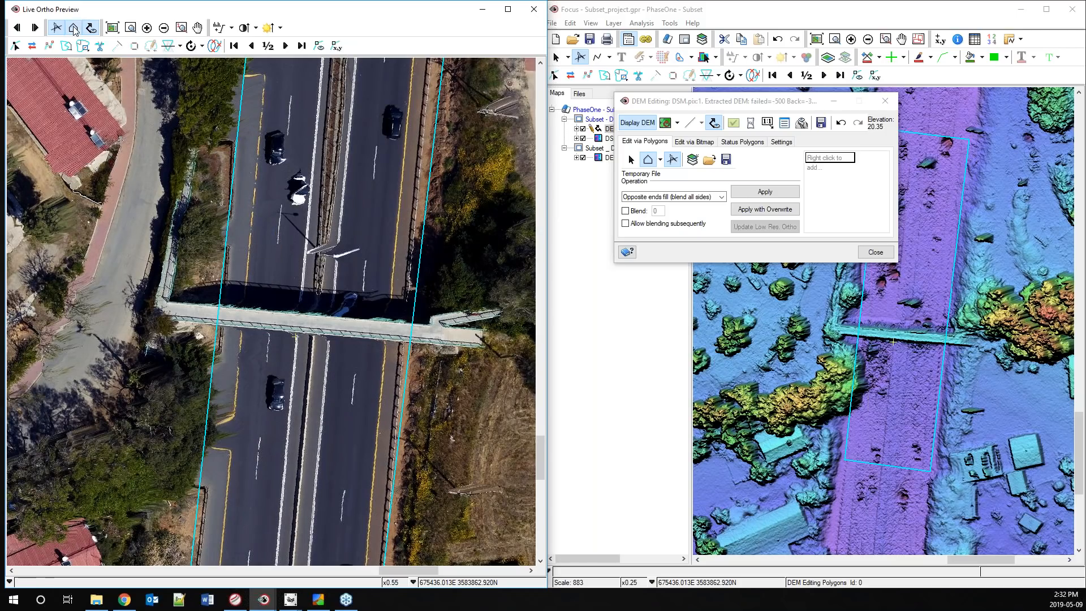
pyautogui.scroll(1, 188, 315)
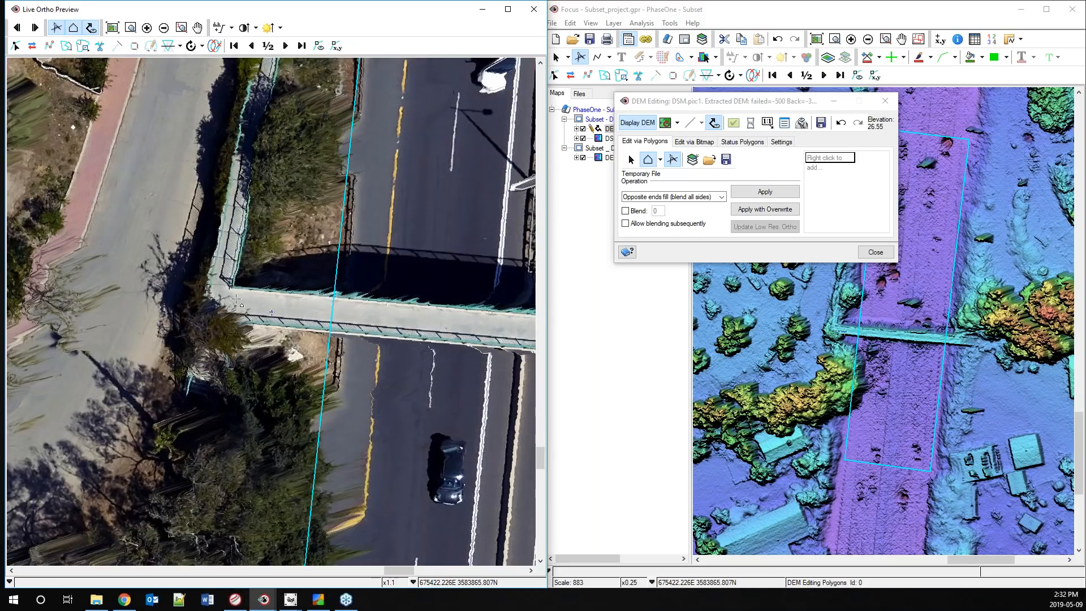
pyautogui.moveTo(447, 358); pyautogui.dragTo(159, 324)
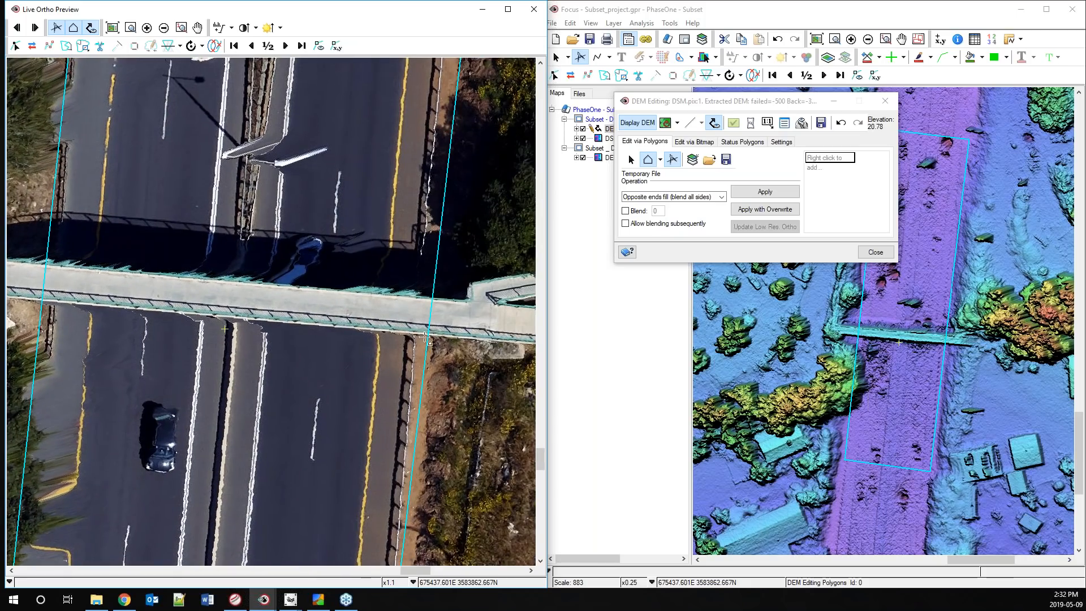
pyautogui.click(477, 336)
pyautogui.click(482, 300)
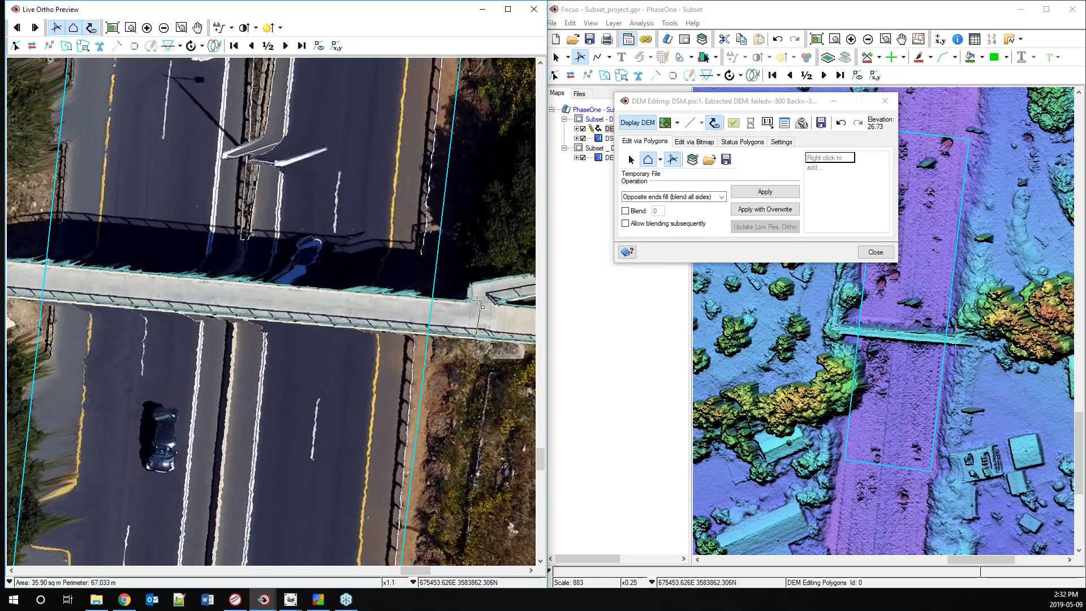
pyautogui.moveTo(202, 332); pyautogui.dragTo(427, 336)
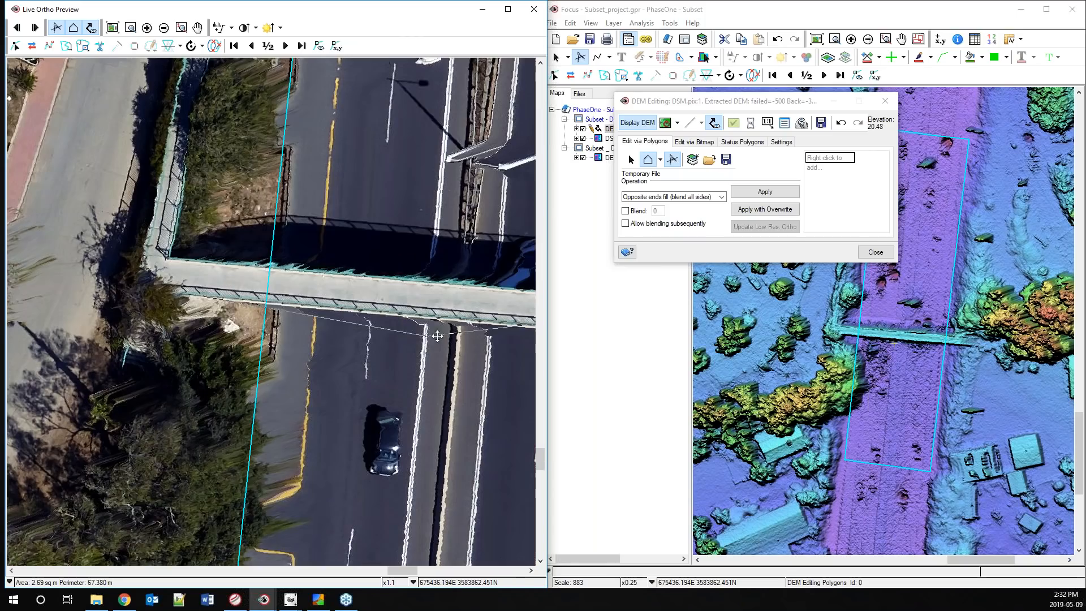
pyautogui.doubleClick(201, 262)
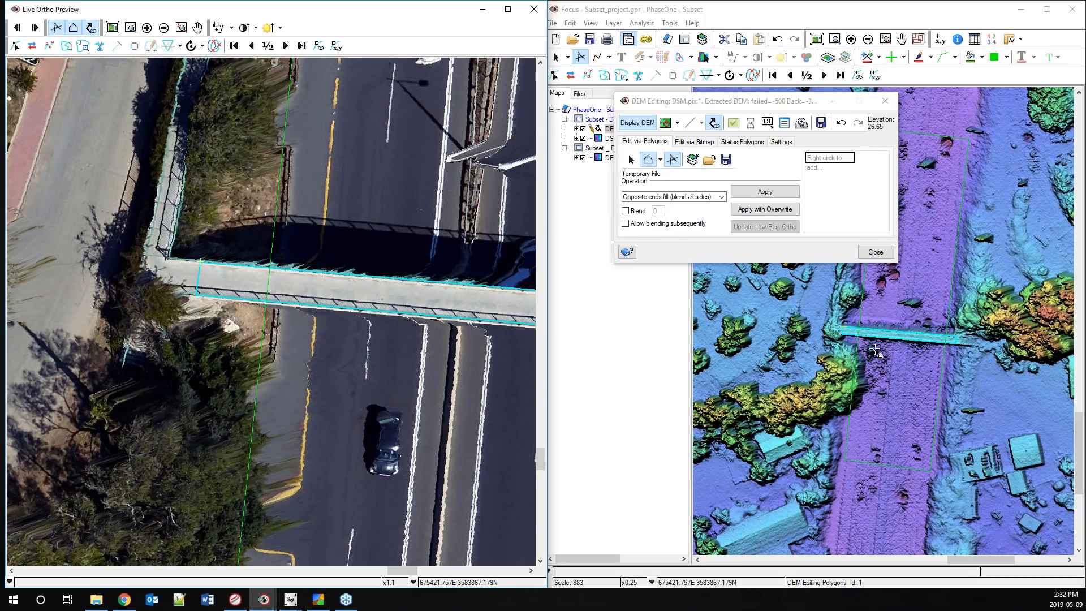
# Uncover the highway polygon in the DSM view and set the polygon operation to Opposite ends fill (blend ends only)
pyautogui.moveTo(912, 348); pyautogui.dragTo(866, 369)
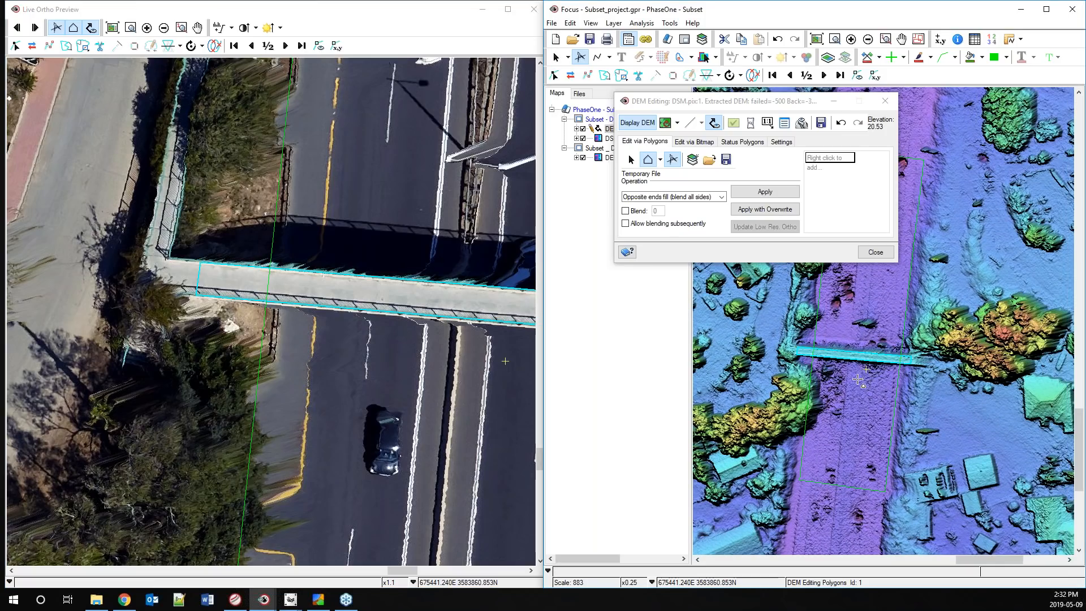
pyautogui.moveTo(730, 102); pyautogui.dragTo(717, 54)
pyautogui.scroll(-1, 434, 248)
pyautogui.moveTo(372, 243); pyautogui.dragTo(379, 329)
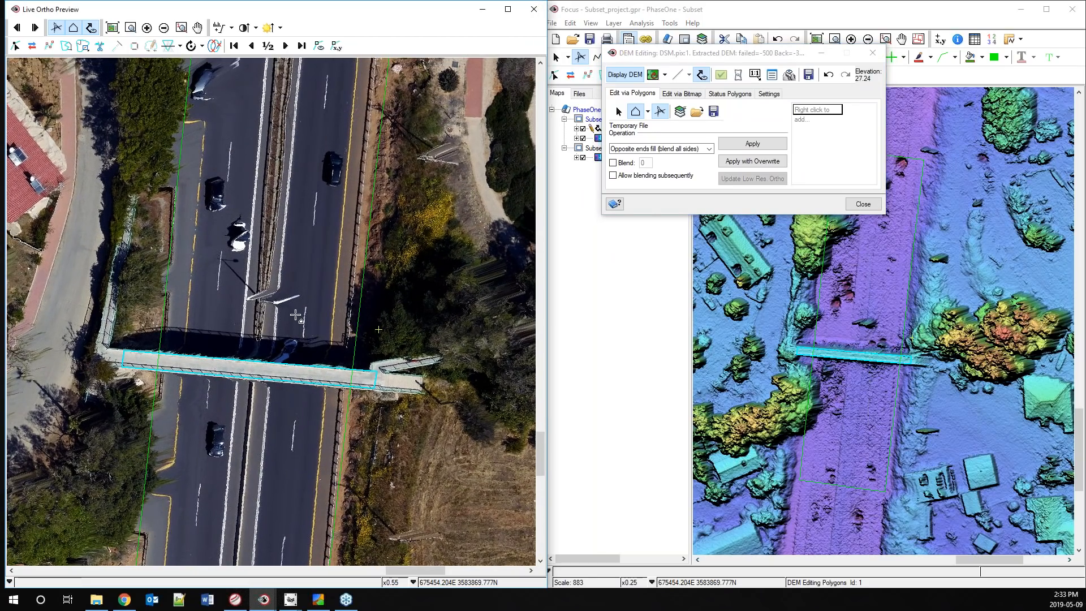
pyautogui.click(664, 149)
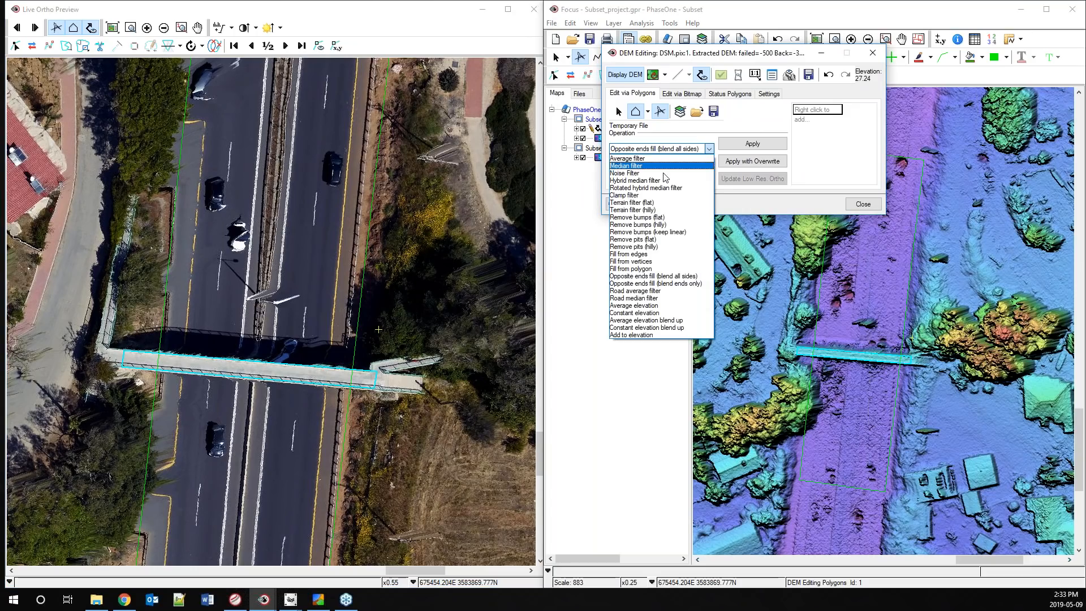
pyautogui.click(666, 285)
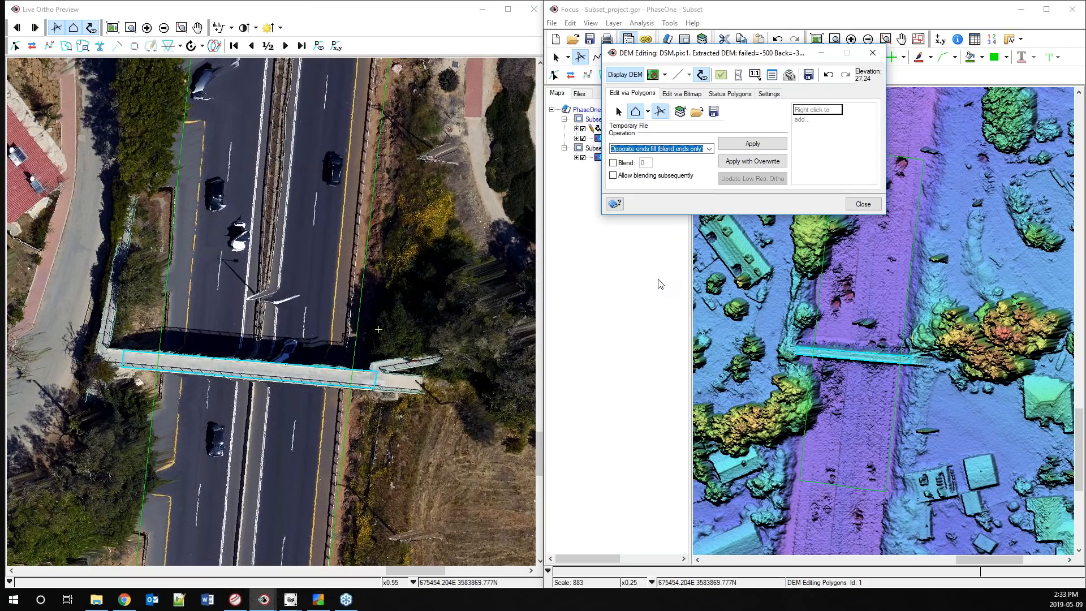
# Select the highway polygon in the DSM view and apply the fill operation to it with overwrite
pyautogui.click(618, 111)
pyautogui.click(869, 297)
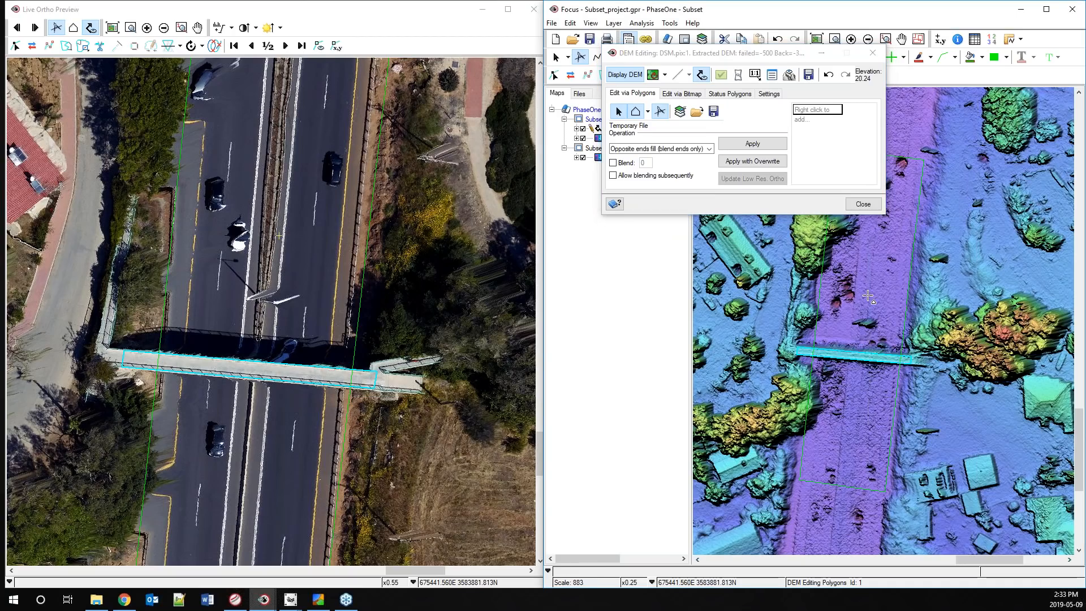
pyautogui.click(618, 112)
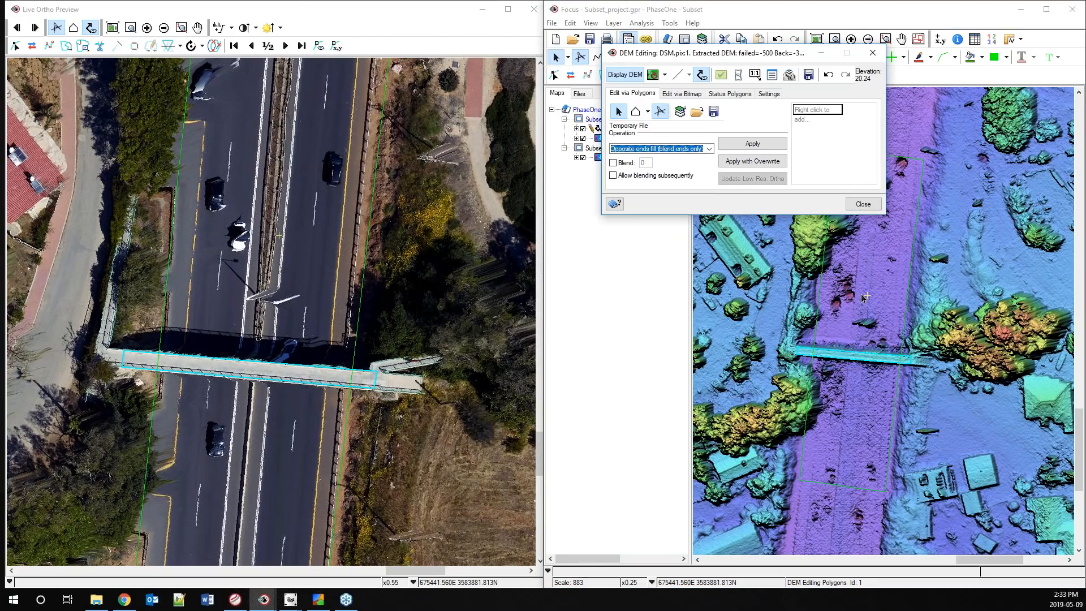
pyautogui.click(863, 297)
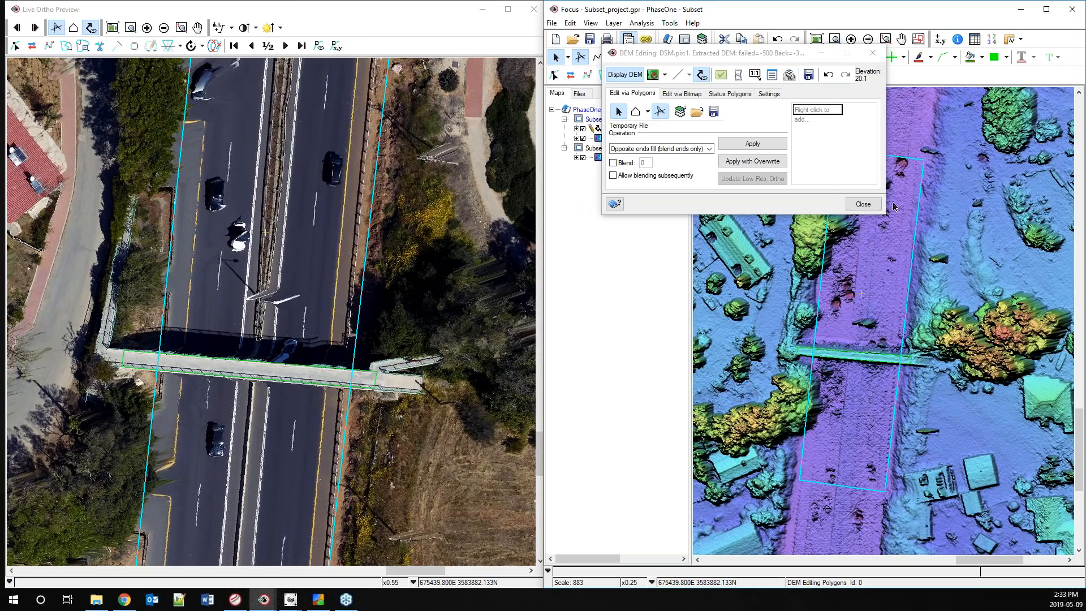
pyautogui.moveTo(734, 55); pyautogui.dragTo(647, 41)
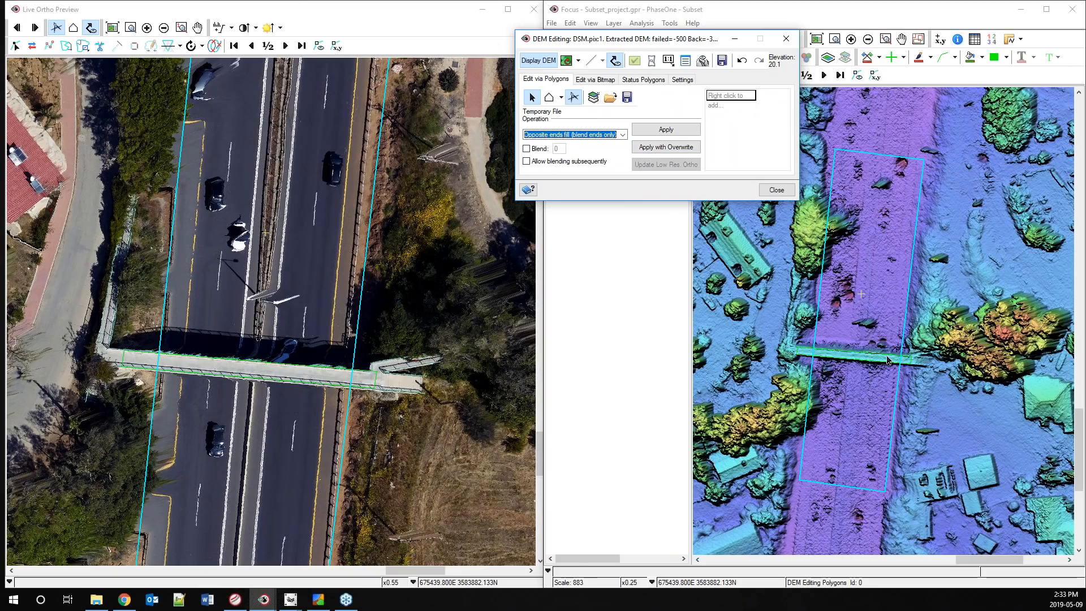
pyautogui.click(665, 146)
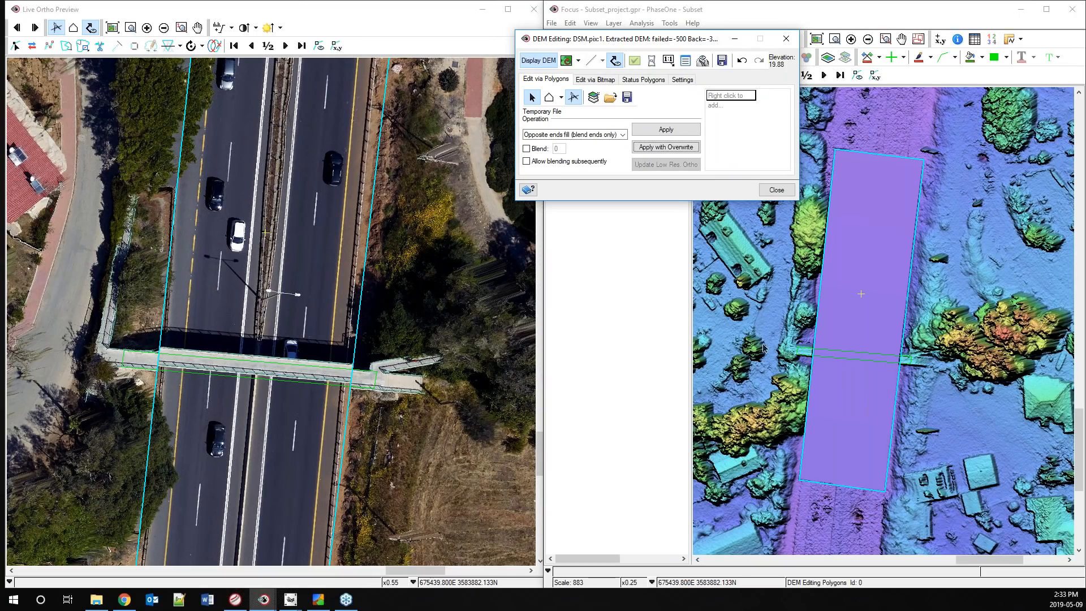
# Apply the same fill with overwrite to the footbridge polygon and check the bridge across the overlapping source images in the preview
pyautogui.click(803, 354)
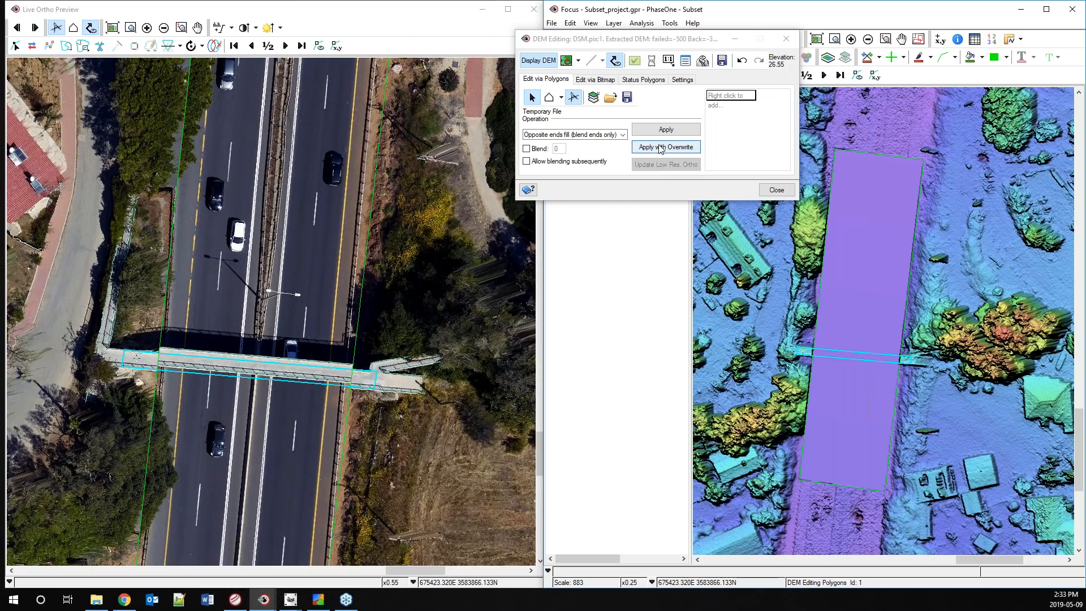
pyautogui.click(662, 149)
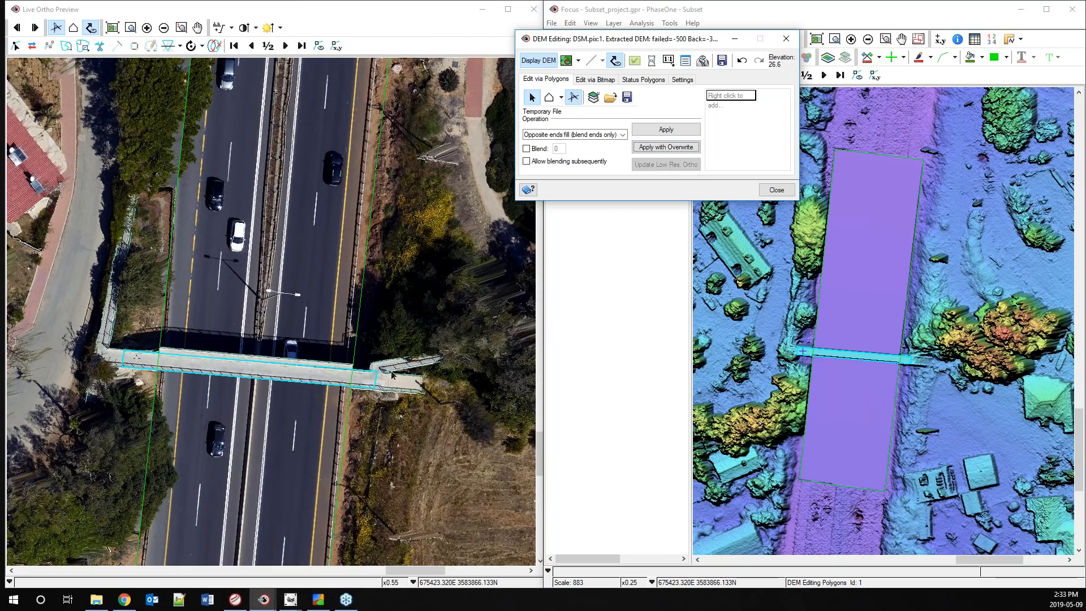
pyautogui.click(263, 377)
pyautogui.scroll(1, 263, 377)
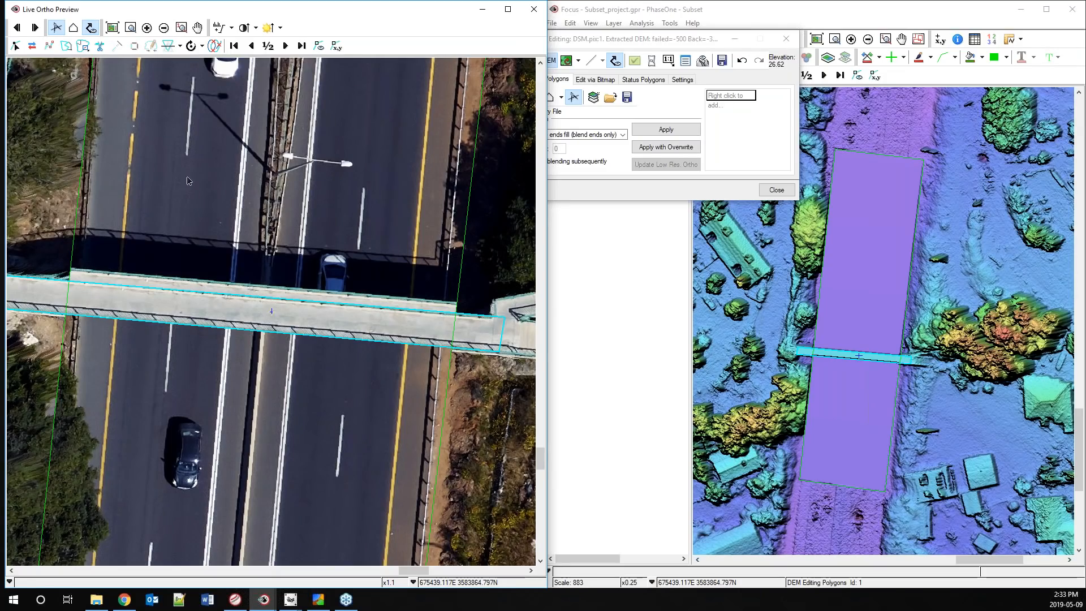
pyautogui.click(35, 27)
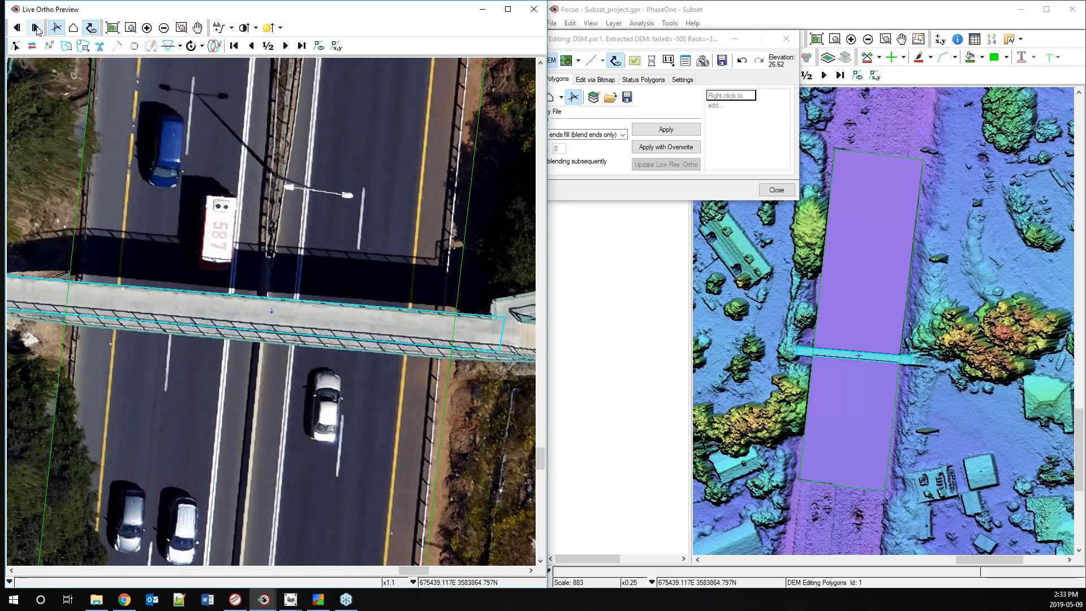
pyautogui.click(36, 27)
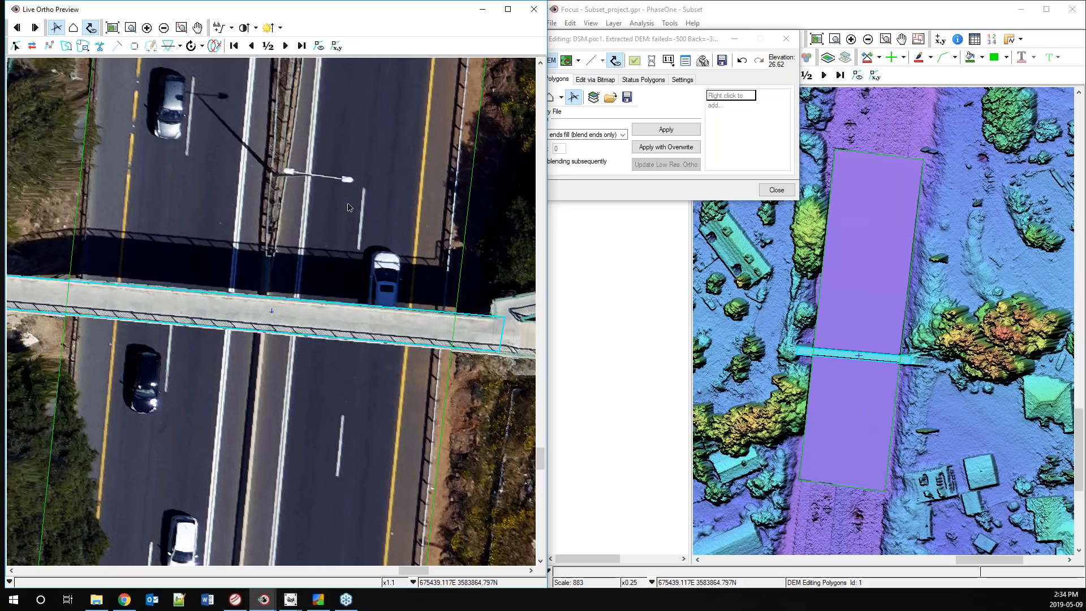
# Close the Live Ortho Preview, move the DEM Editing window clear and open the commands for DSM.pix in the project's file list
pyautogui.click(535, 16)
pyautogui.moveTo(585, 37); pyautogui.dragTo(252, 34)
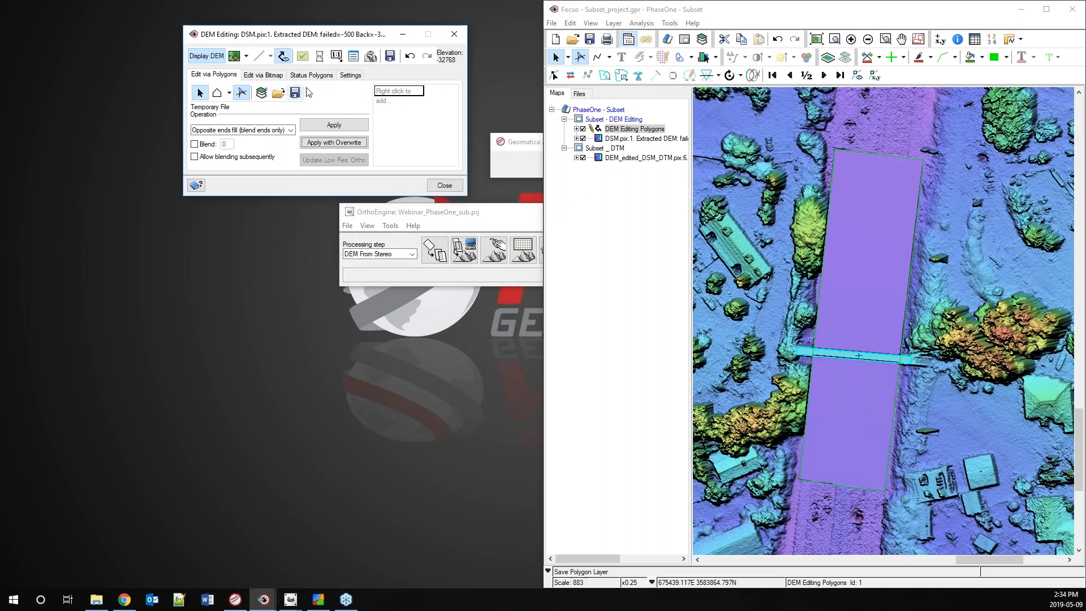
pyautogui.click(579, 93)
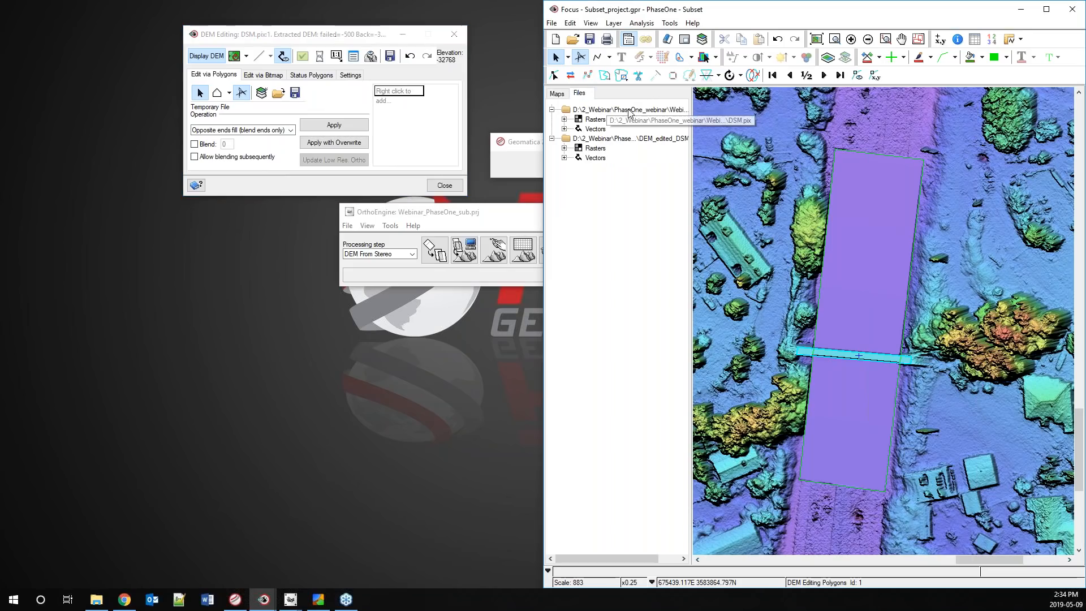
pyautogui.rightClick(635, 111)
pyautogui.click(653, 116)
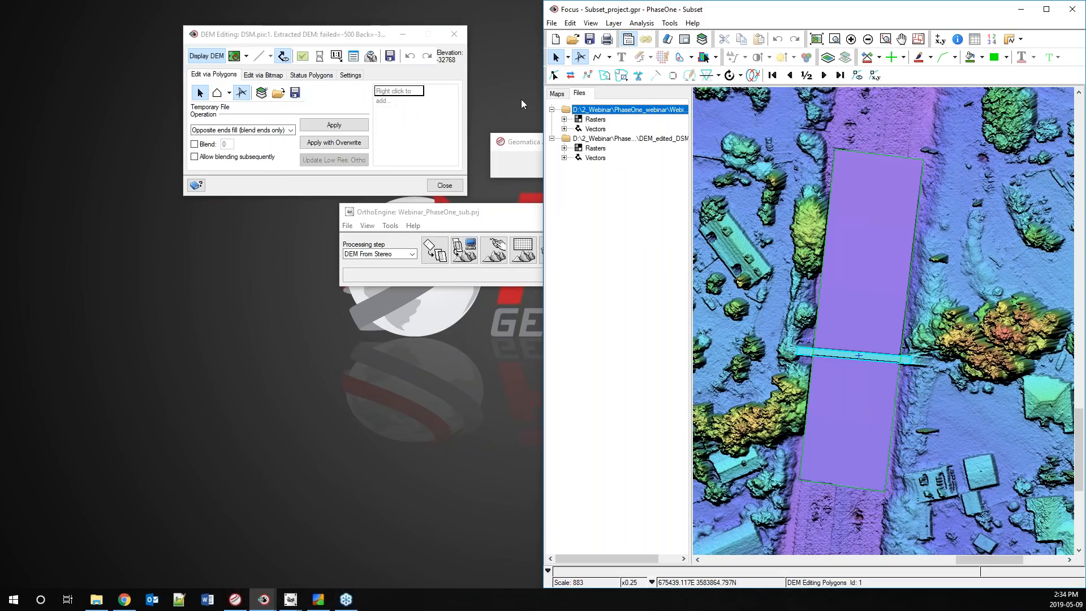
# Display the Subset _ DTM area from the map list, and minimize the Focus window
pyautogui.click(563, 94)
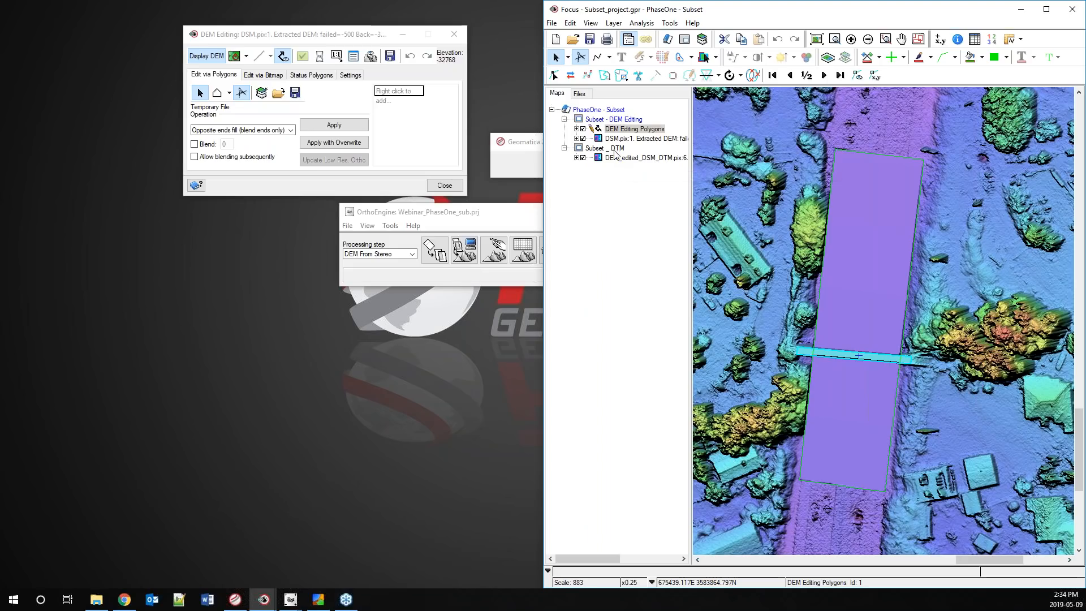
pyautogui.click(614, 150)
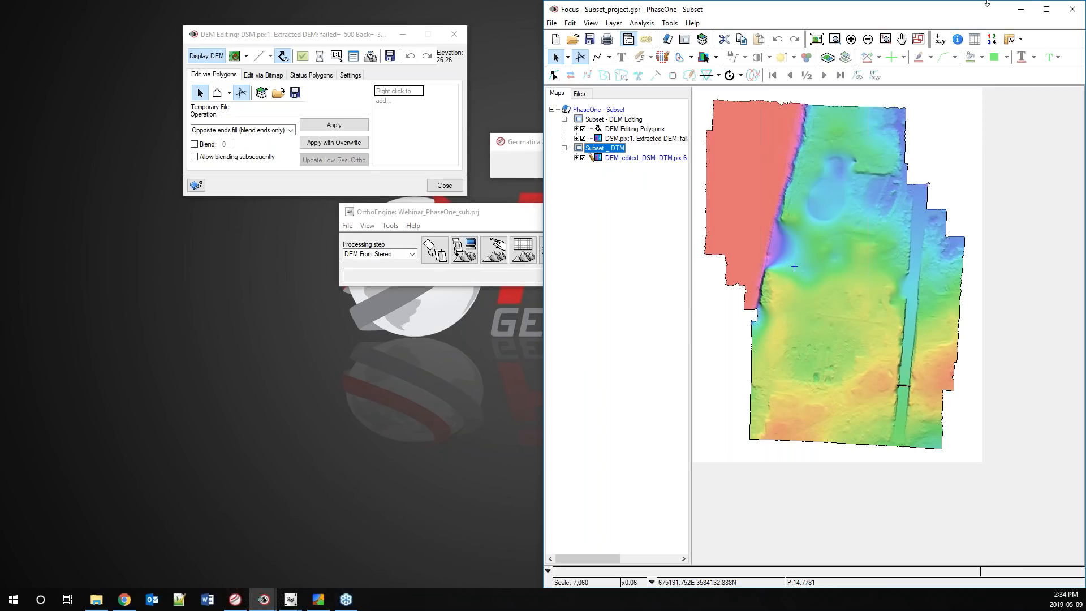
pyautogui.click(1021, 9)
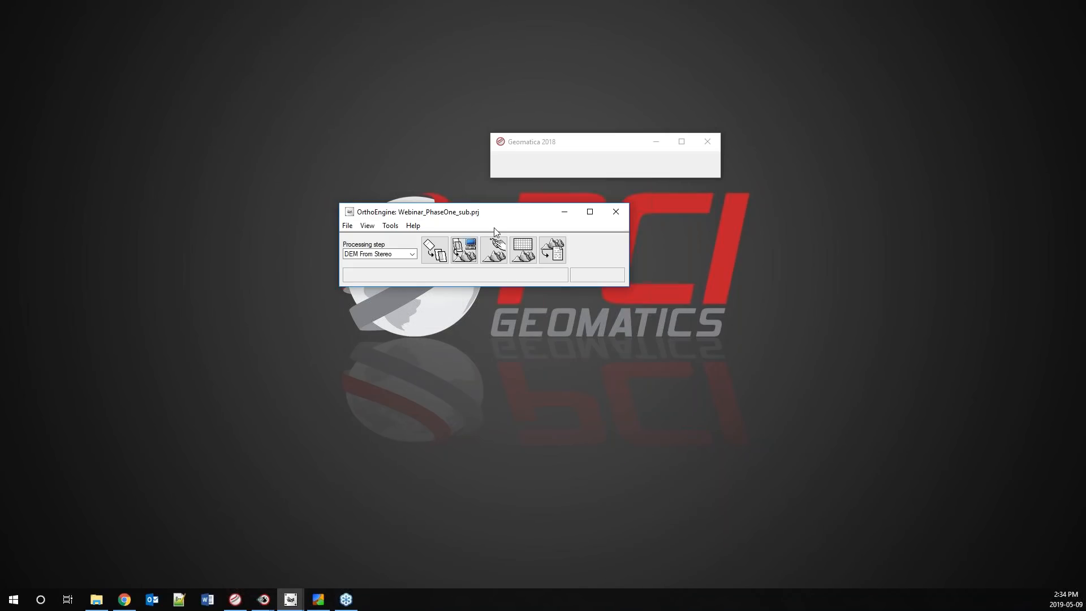
# Switch to OrthoEngine and set the processing step to Ortho Generation
pyautogui.moveTo(480, 212); pyautogui.dragTo(620, 215)
pyautogui.click(526, 257)
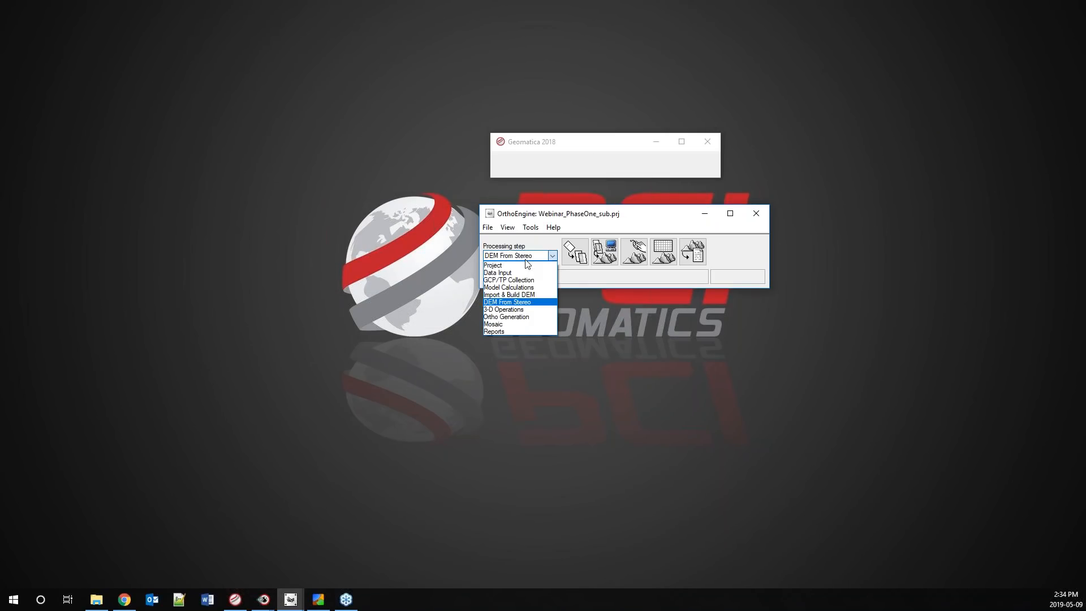
pyautogui.click(538, 316)
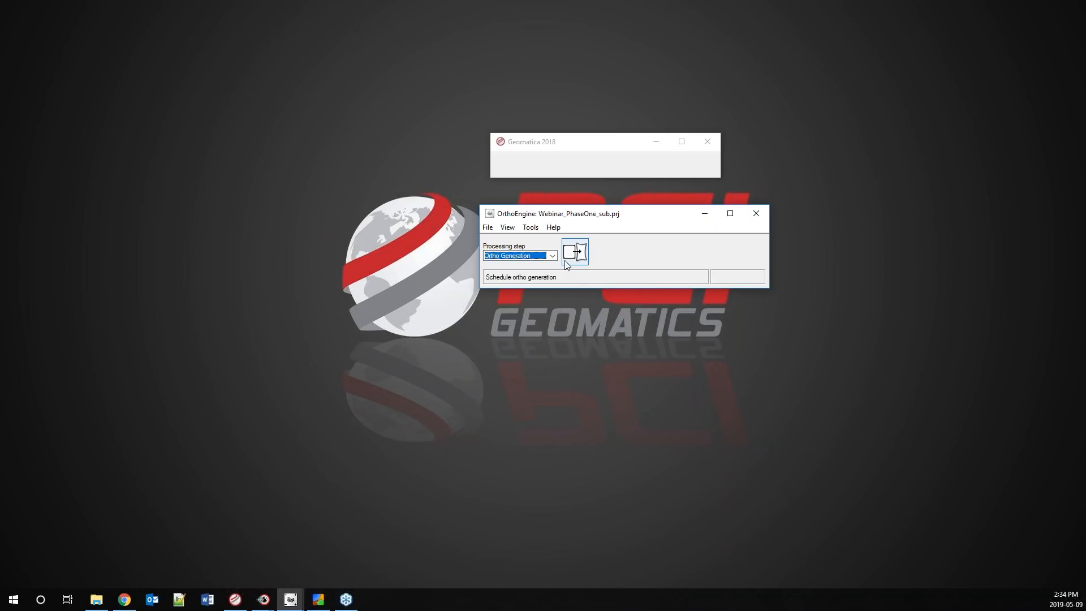
# Open the ortho image production settings and queue all available images for processing
pyautogui.click(575, 252)
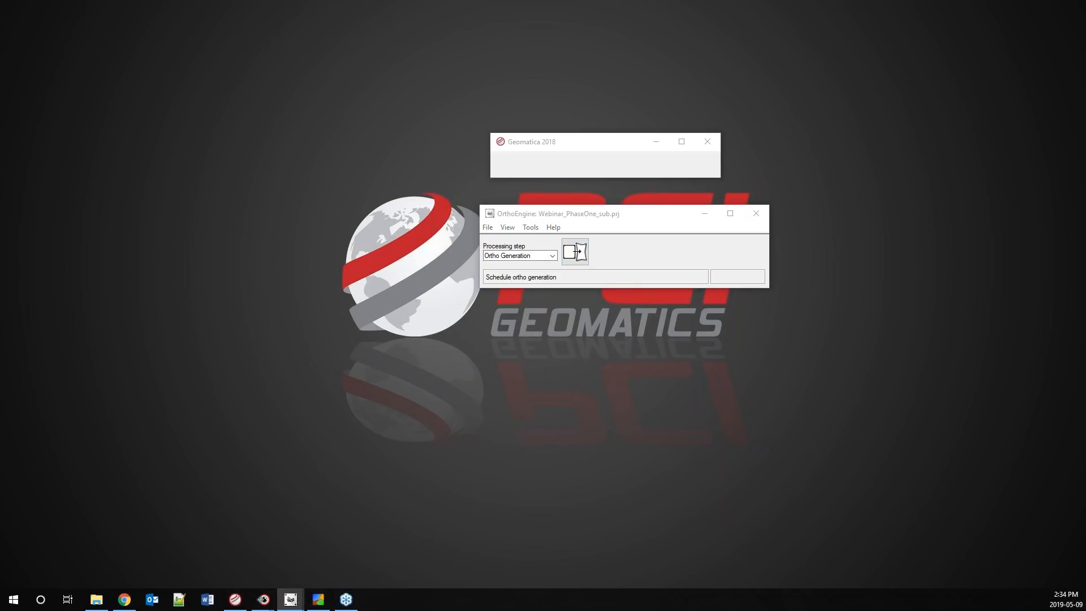
pyautogui.moveTo(0, 86); pyautogui.dragTo(552, 101)
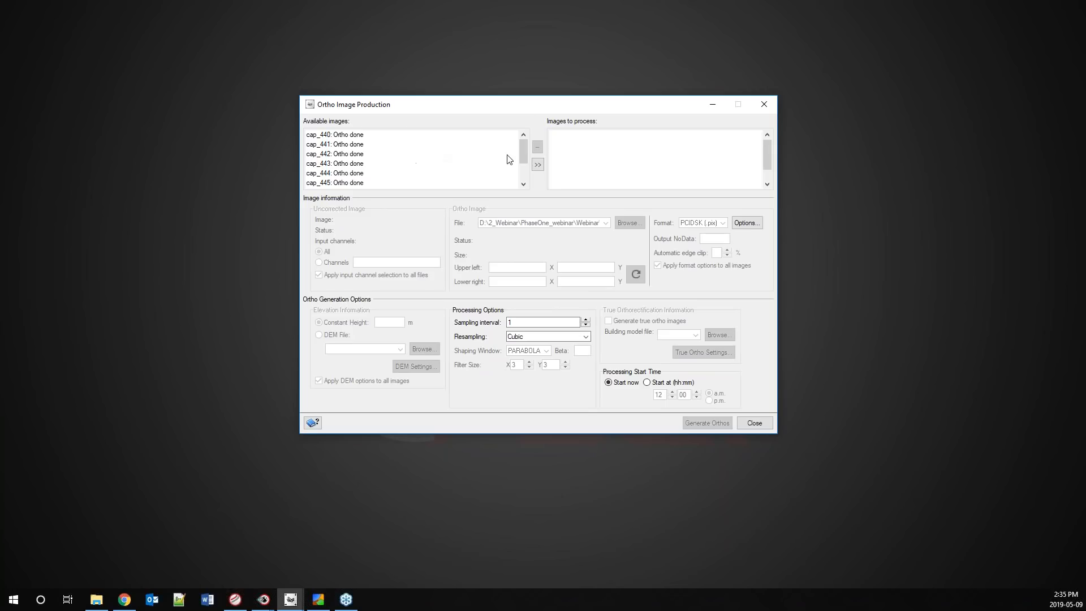
pyautogui.click(537, 165)
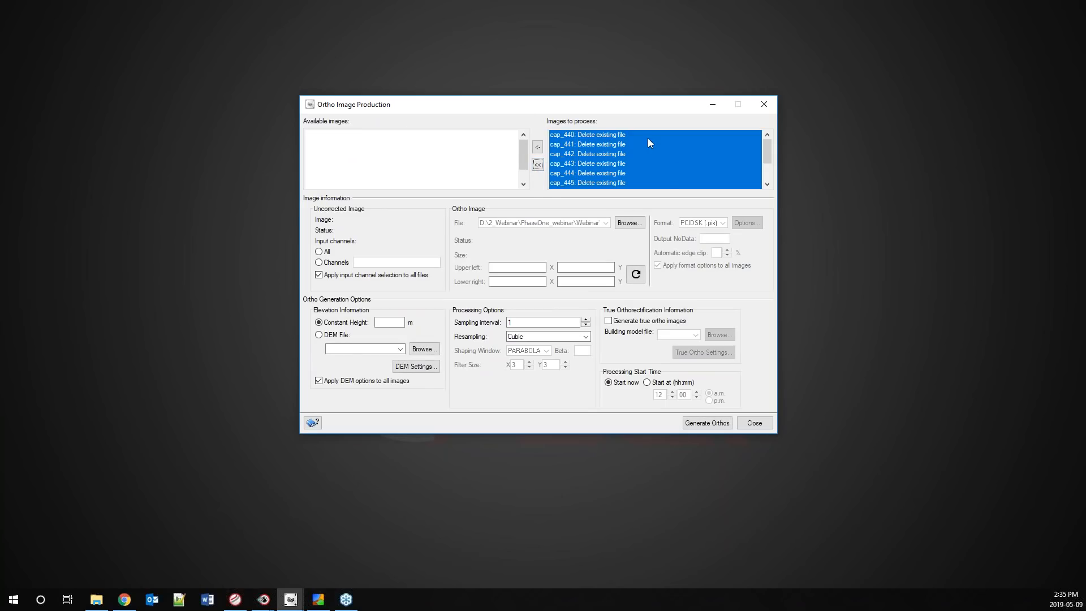
# Create a folder named Ortho2 inside OrthoEngine_Ouput_Data and set it as the output folder for the orthos
pyautogui.click(631, 226)
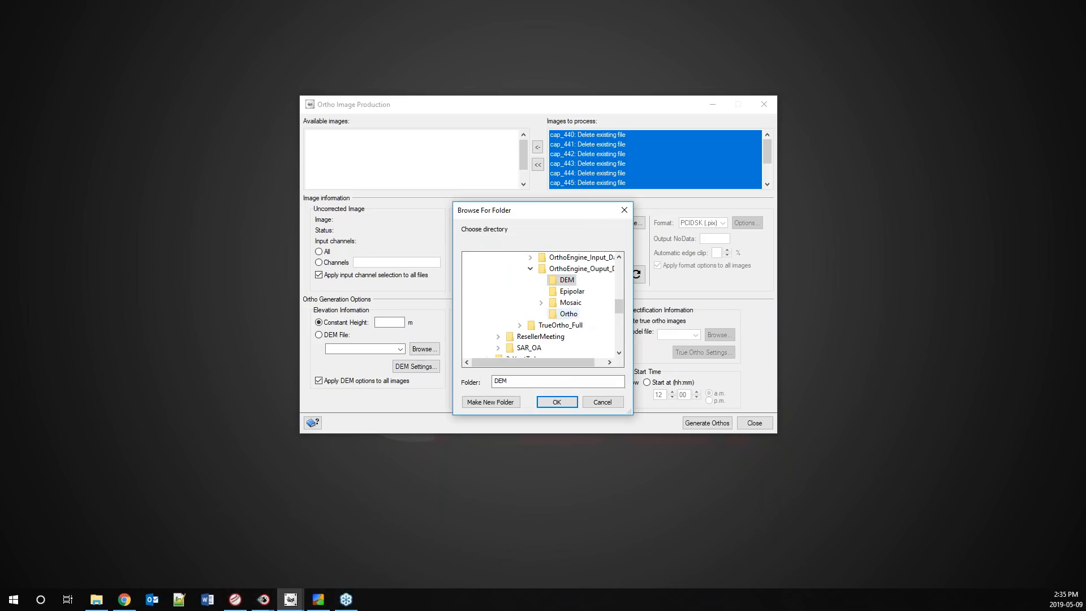
pyautogui.click(577, 269)
pyautogui.click(500, 402)
pyautogui.write('Ortho2')
pyautogui.click(588, 301)
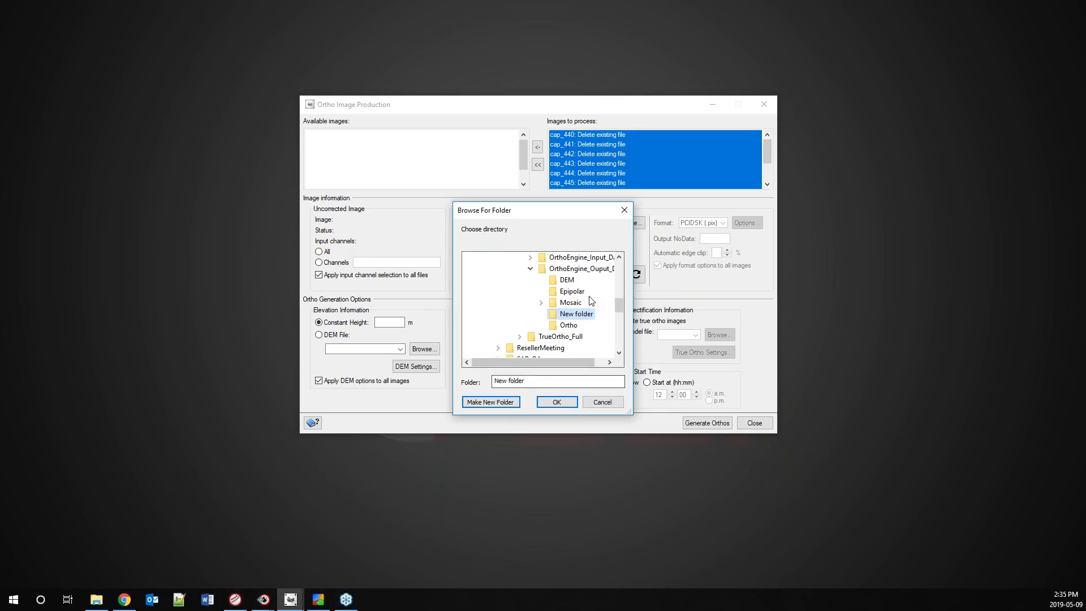
pyautogui.doubleClick(573, 305)
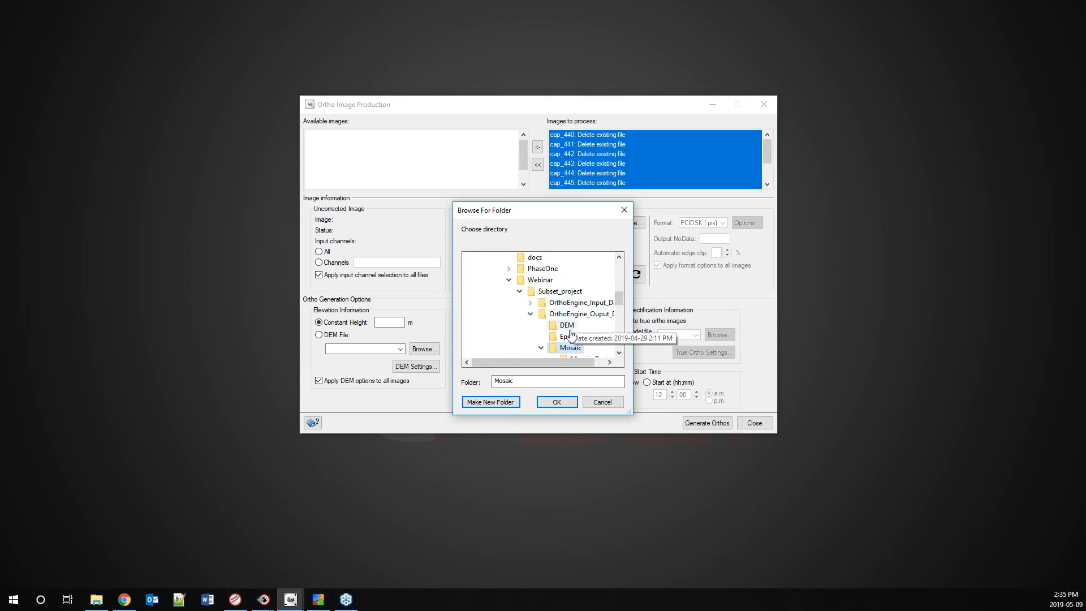
pyautogui.click(540, 315)
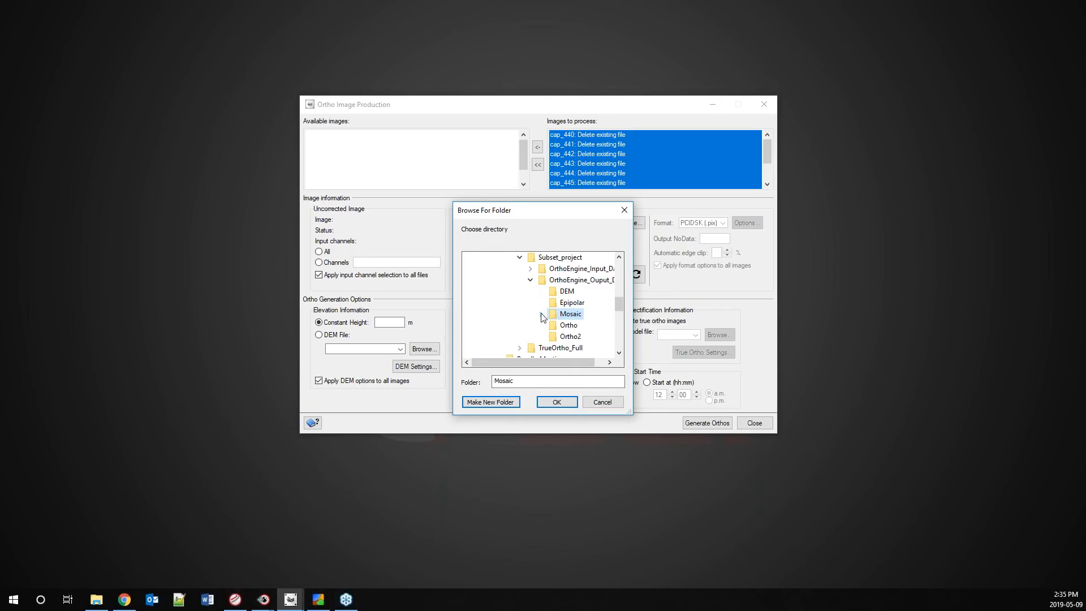
pyautogui.click(569, 336)
pyautogui.click(553, 403)
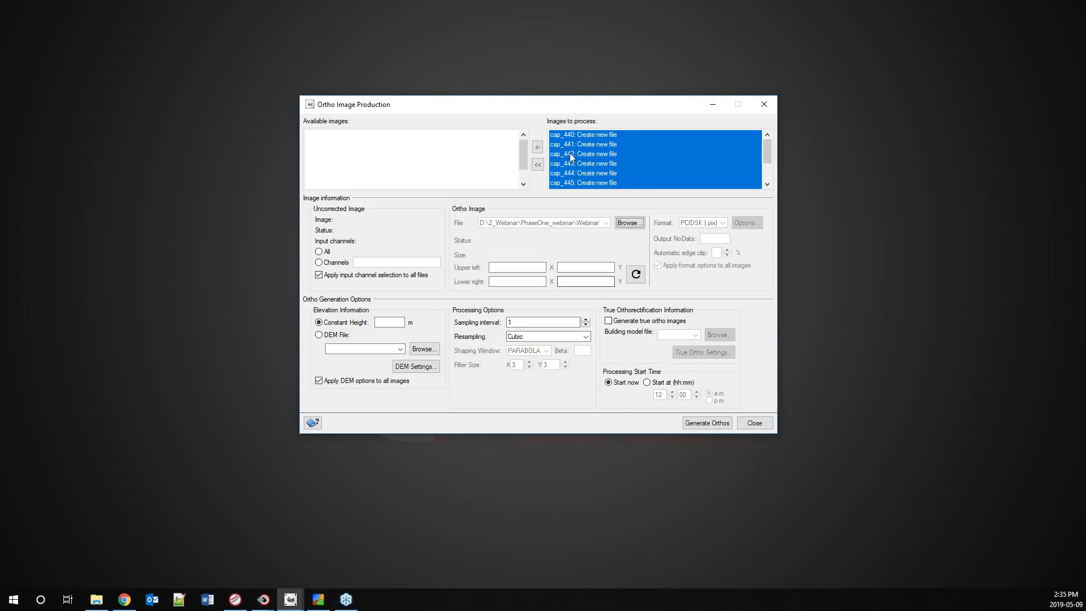
# Use DEM_edited_DSM_DTM.pix as the DEM file for the orthos, with layer 6, the Extracted DTM, as elevation source
pyautogui.click(328, 336)
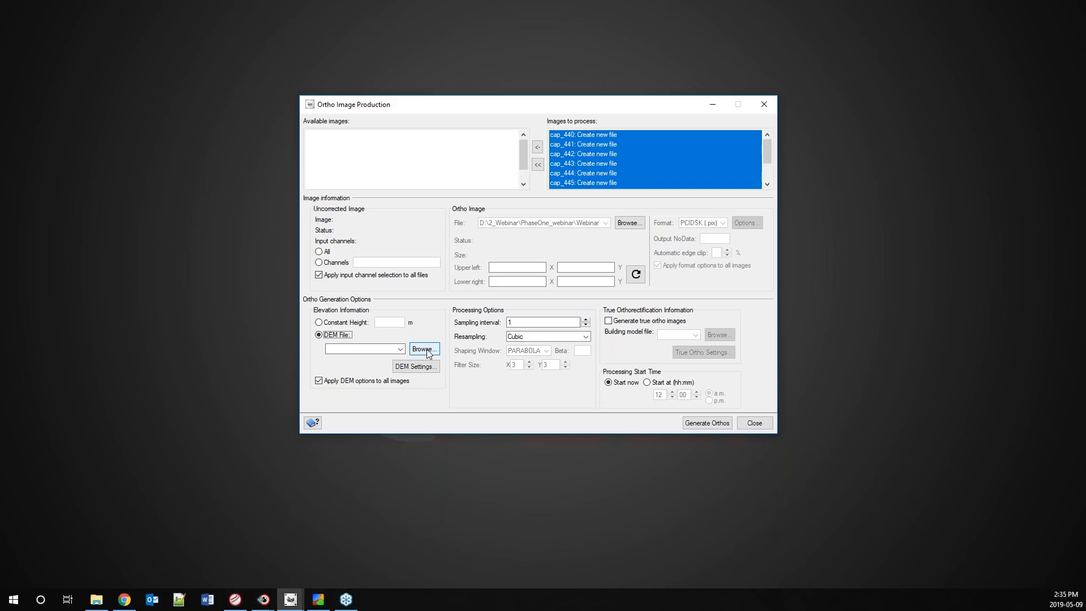
pyautogui.click(425, 349)
pyautogui.click(535, 142)
pyautogui.doubleClick(456, 173)
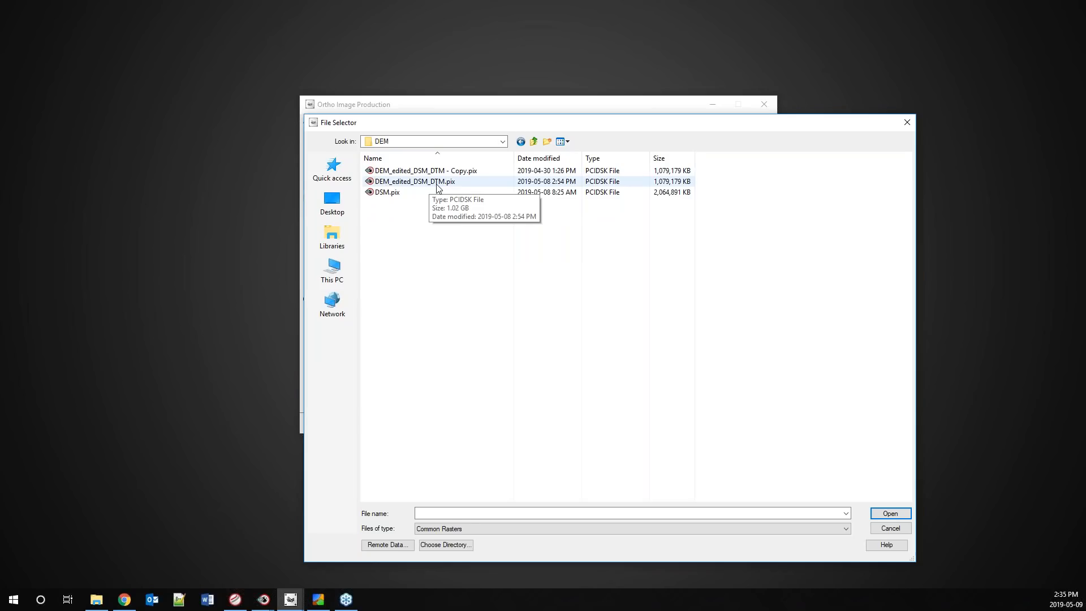
pyautogui.doubleClick(436, 184)
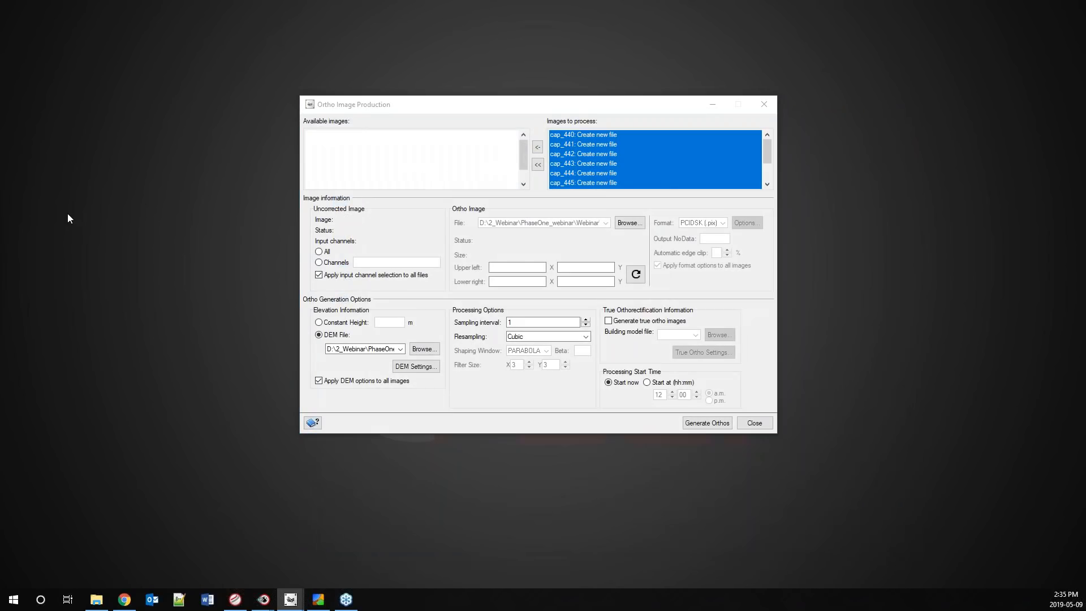
pyautogui.moveTo(127, 188); pyautogui.dragTo(461, 194)
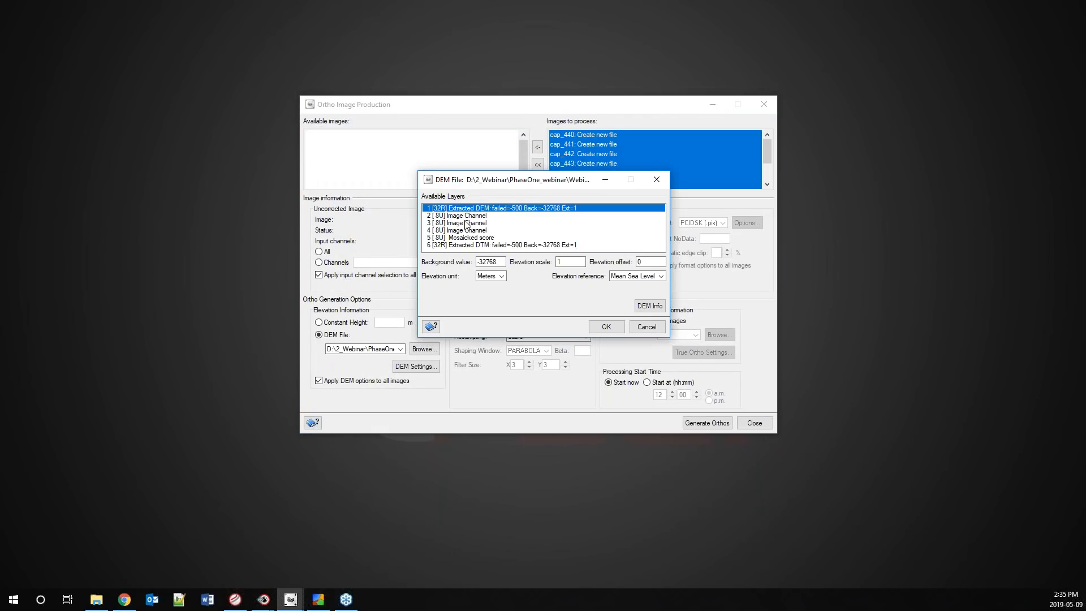
pyautogui.click(482, 246)
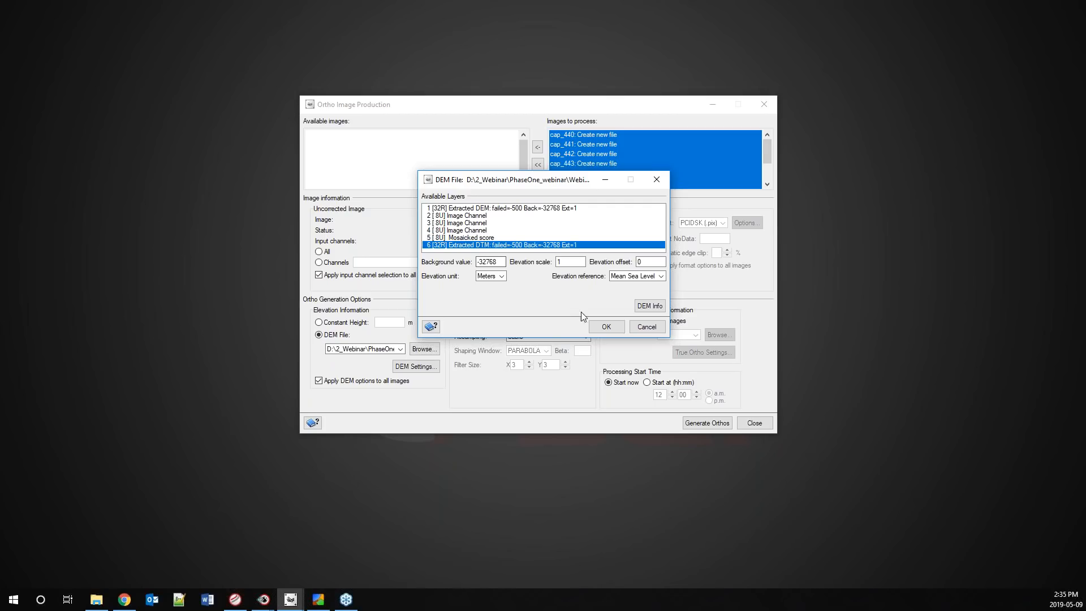
pyautogui.click(603, 328)
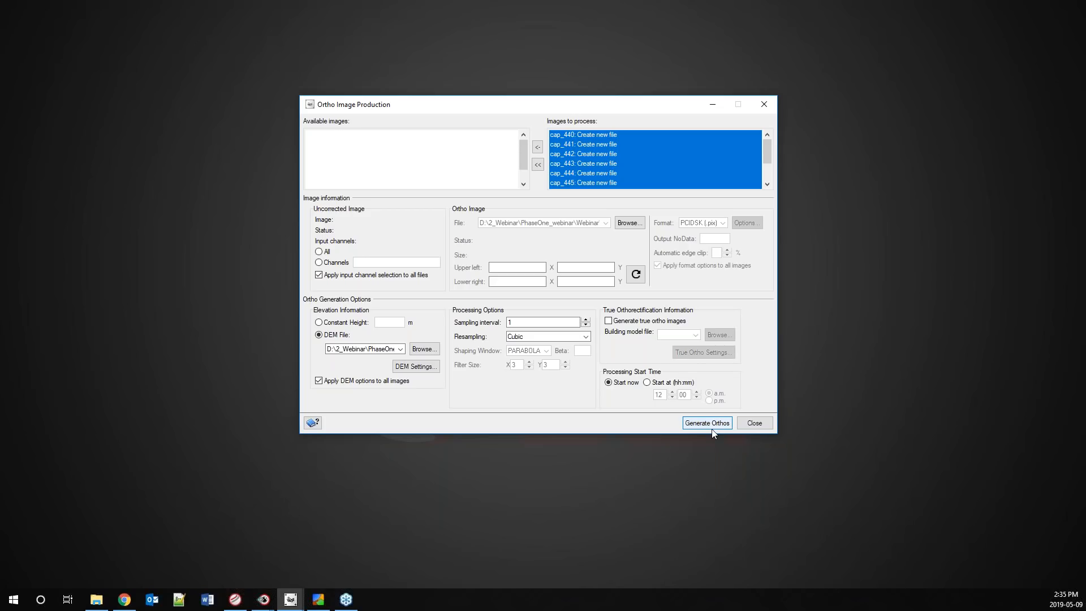
# Close the ortho production settings, set the processing step to Mosaic and launch the Mosaic Tool
pyautogui.click(754, 423)
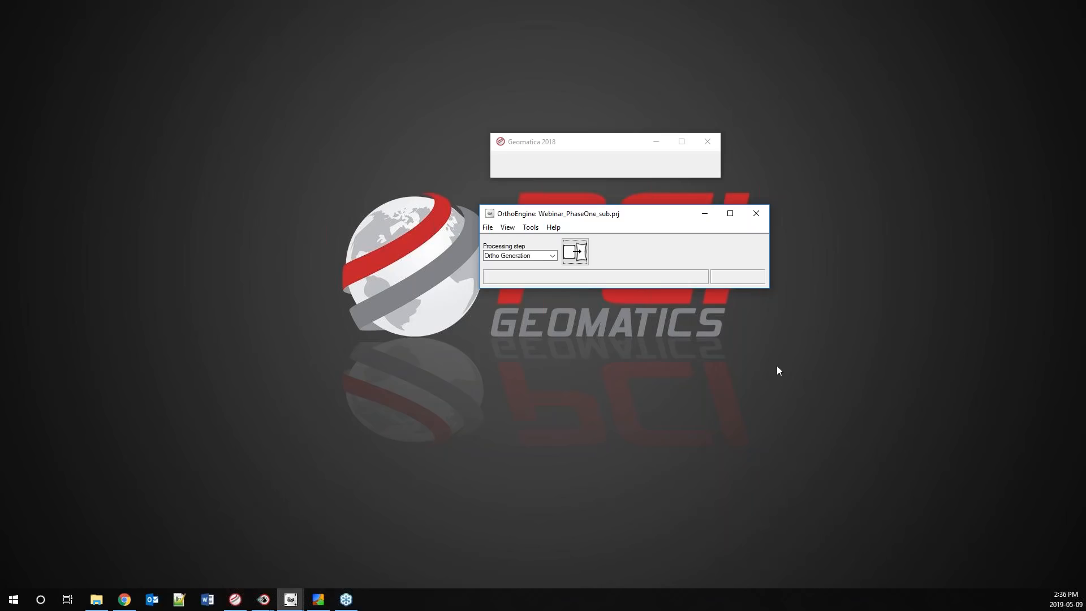
pyautogui.click(530, 256)
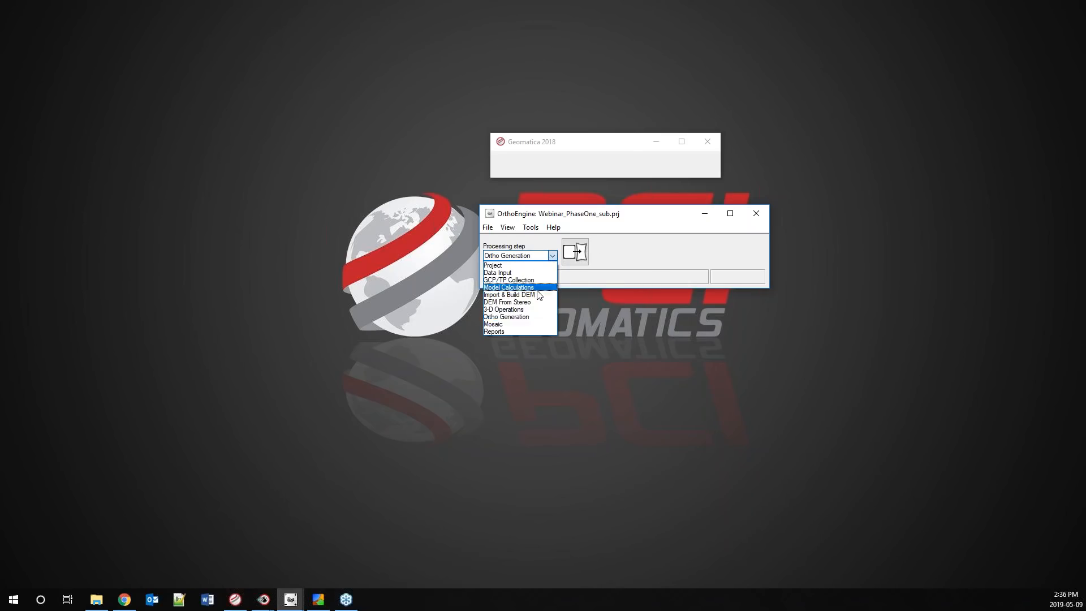
pyautogui.click(529, 324)
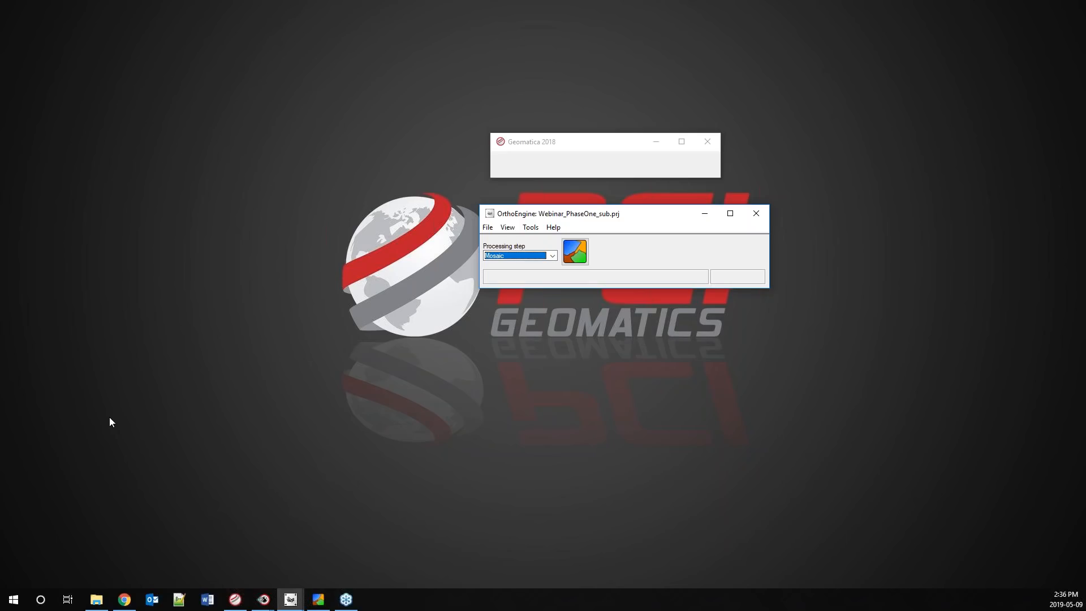
pyautogui.click(580, 252)
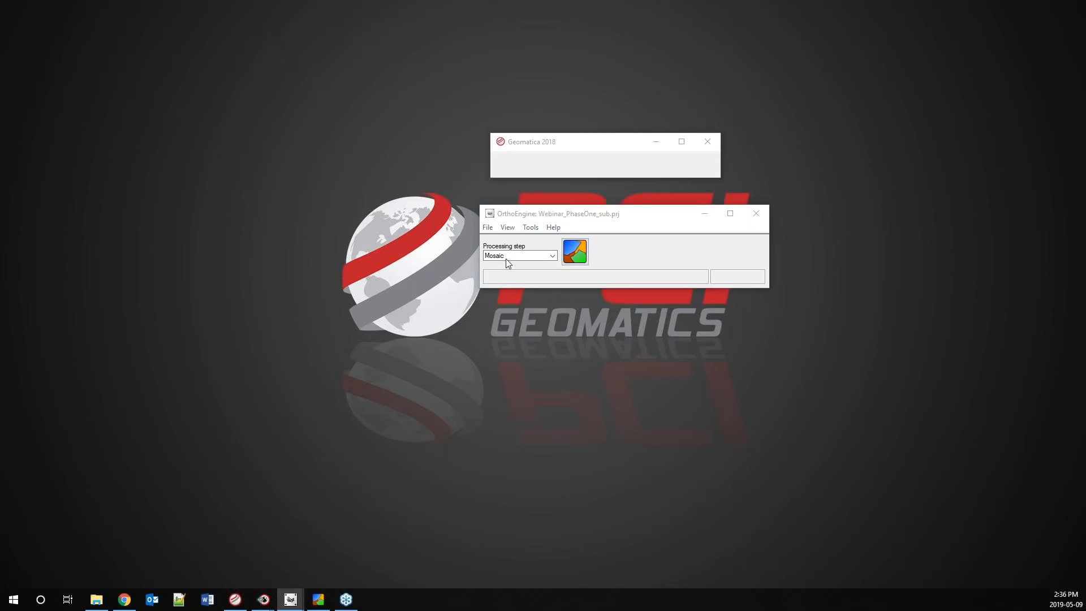
pyautogui.click(412, 253)
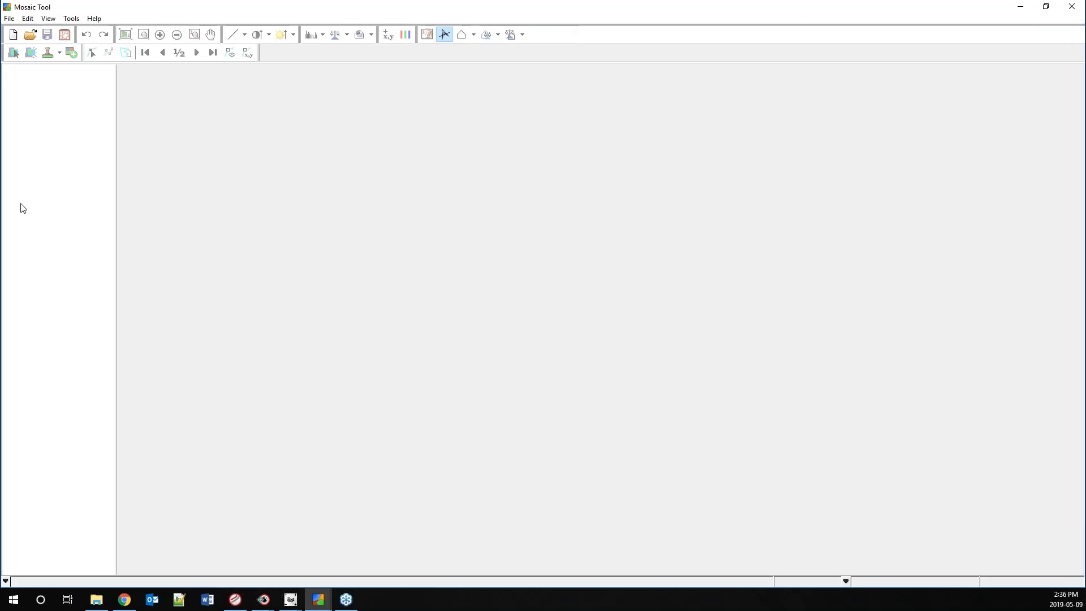
# Start a new mosaic project and add ocap_440.pix through ocap_449.pix from the Ortho output folder as source images
pyautogui.click(13, 36)
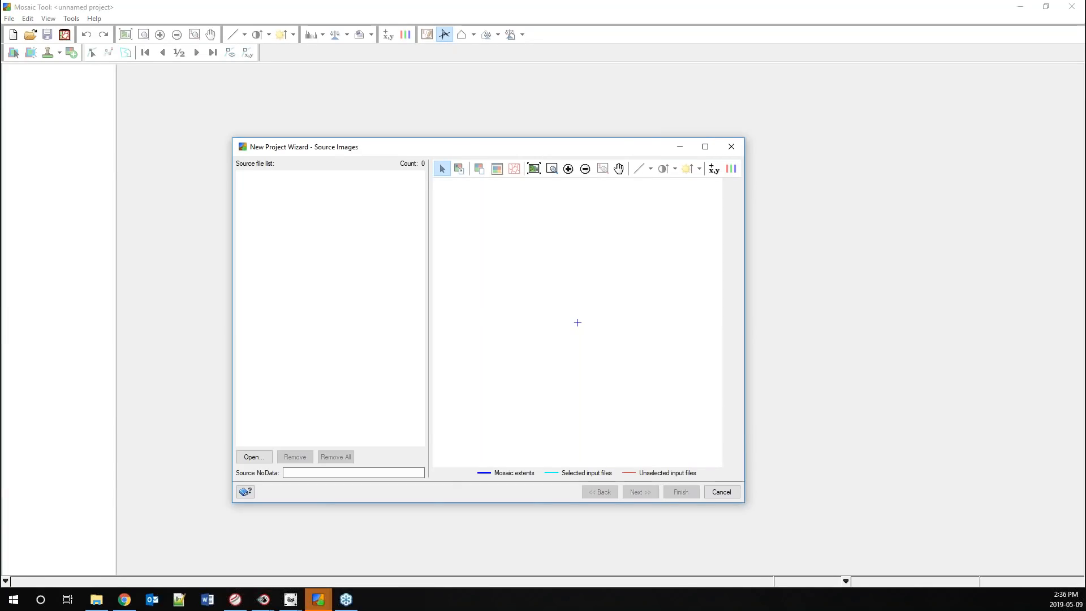
pyautogui.click(344, 227)
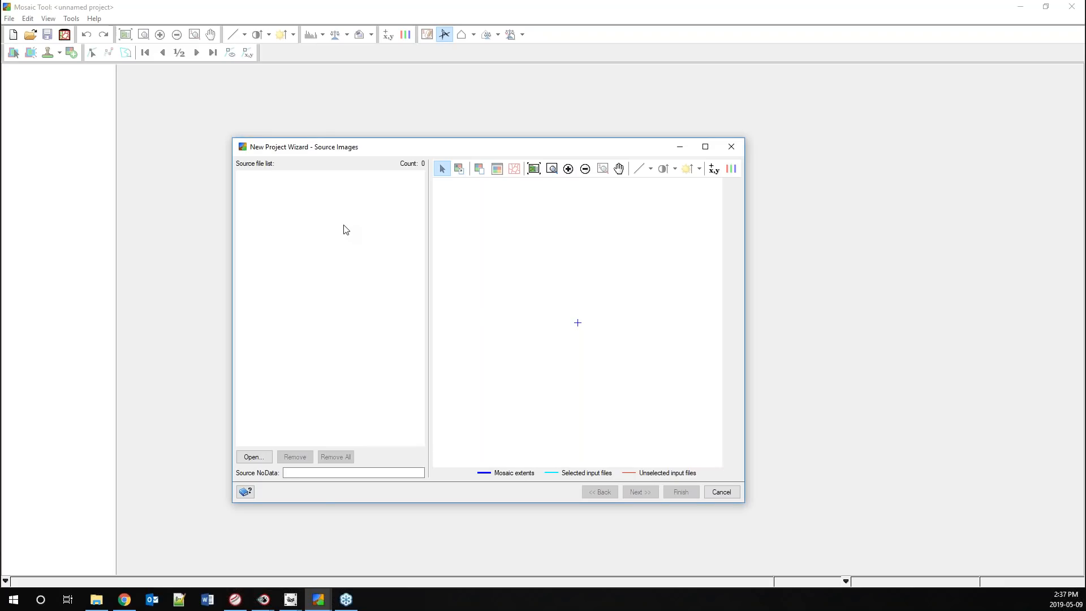
pyautogui.click(96, 600)
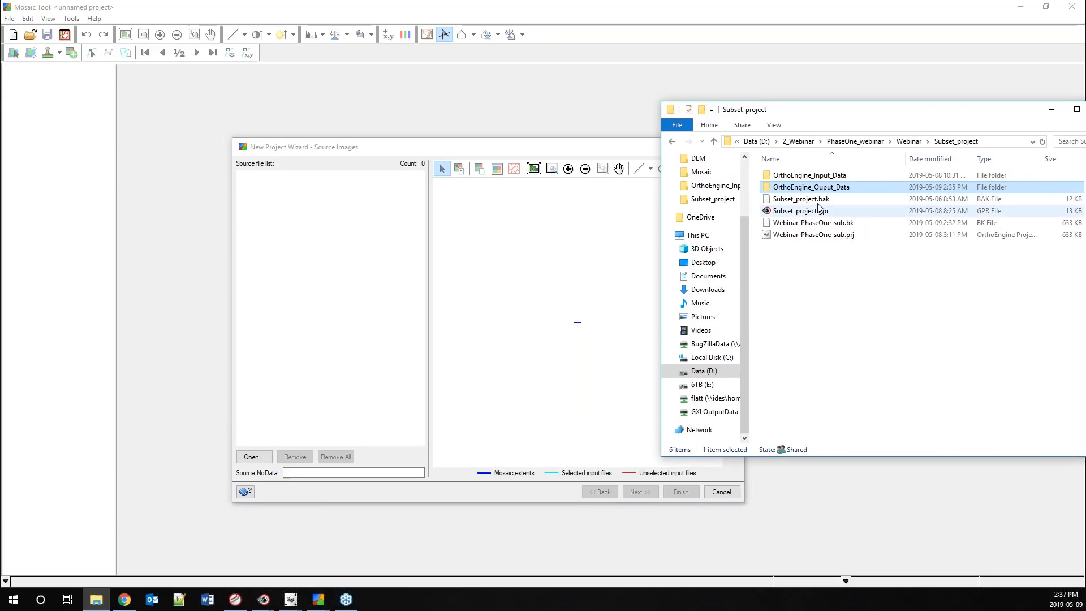
pyautogui.doubleClick(820, 188)
pyautogui.doubleClick(812, 214)
pyautogui.click(812, 178)
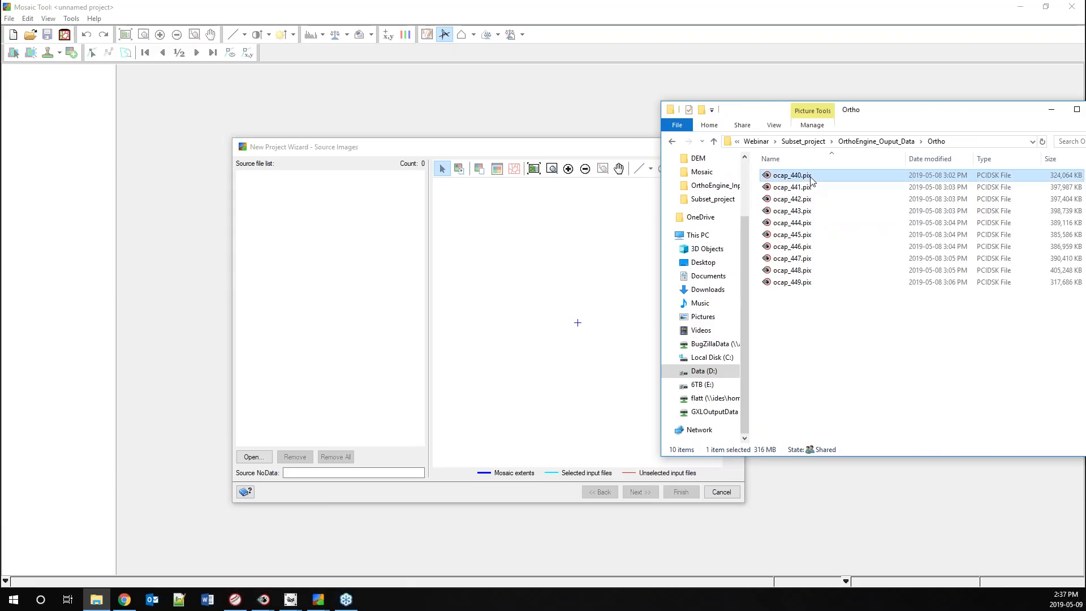
pyautogui.keyDown('shift'); pyautogui.click(803, 282); pyautogui.keyUp('shift')
pyautogui.moveTo(803, 249); pyautogui.dragTo(381, 298)
pyautogui.moveTo(439, 149); pyautogui.dragTo(341, 105)
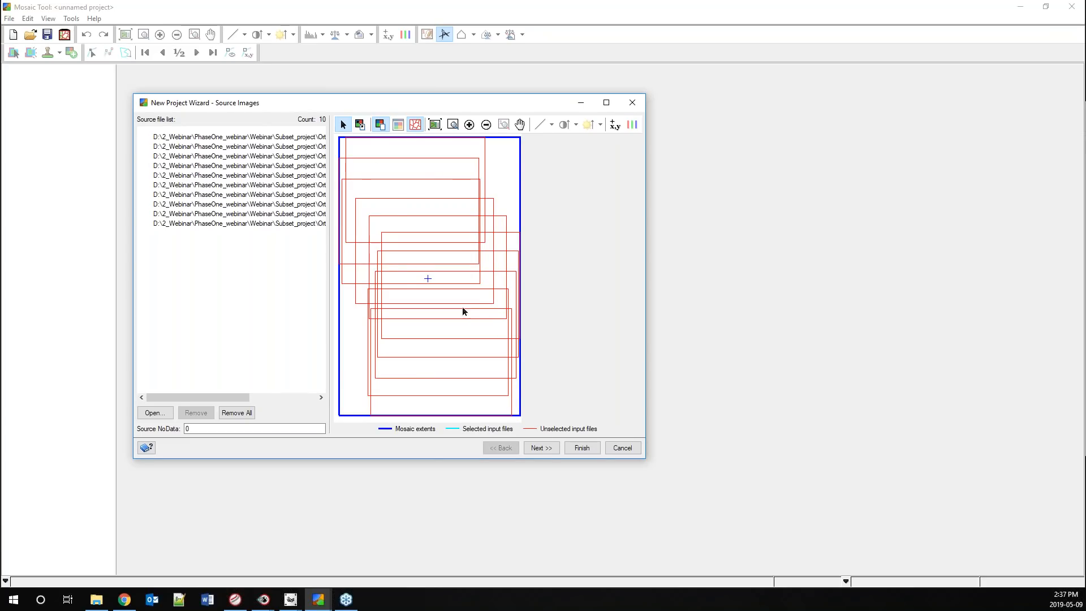
# Name the single-file mosaic output Mosaic, go through to the mosaic preparation options, and cancel the new project wizard
pyautogui.click(541, 448)
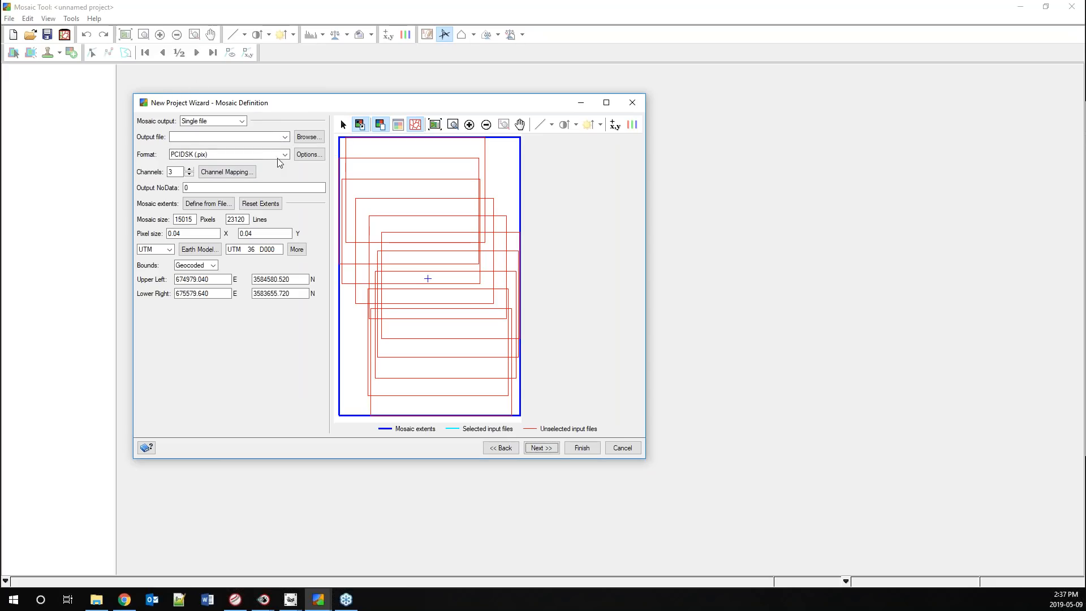
pyautogui.click(308, 138)
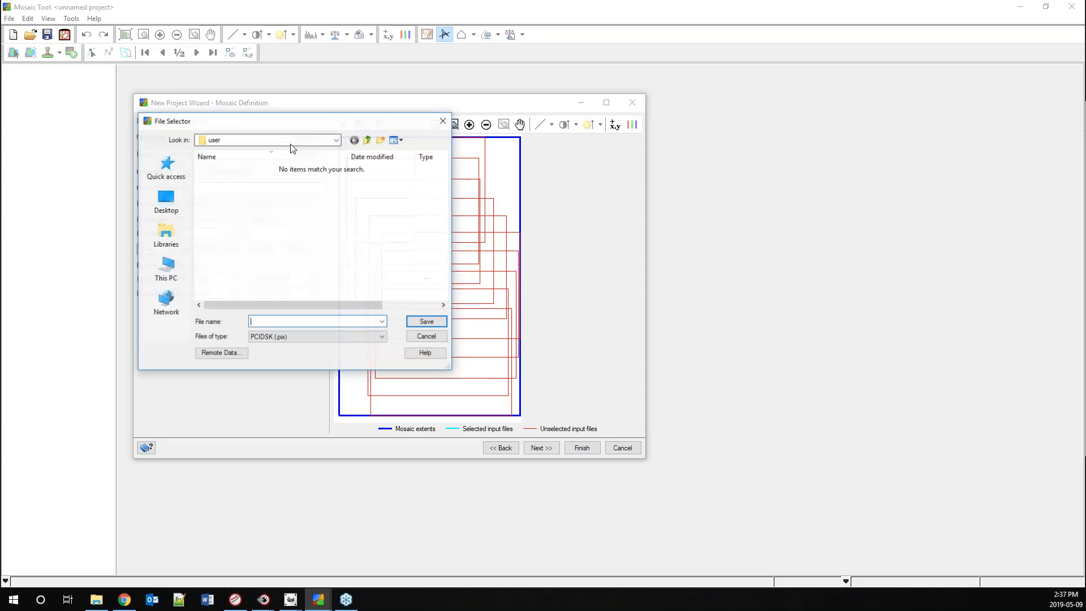
pyautogui.write('Mosaic')
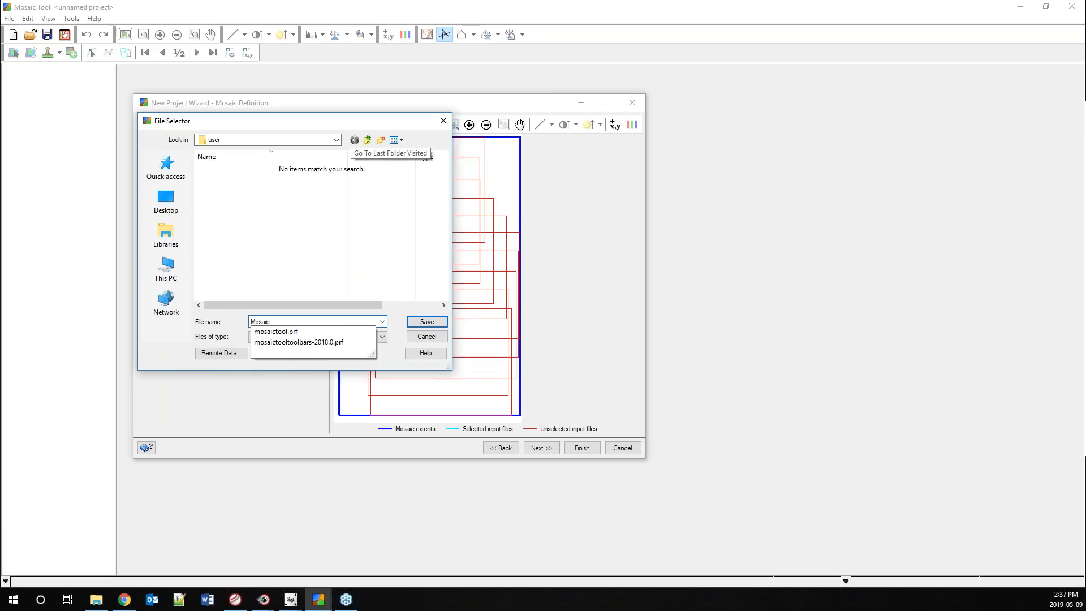
pyautogui.press('Return')
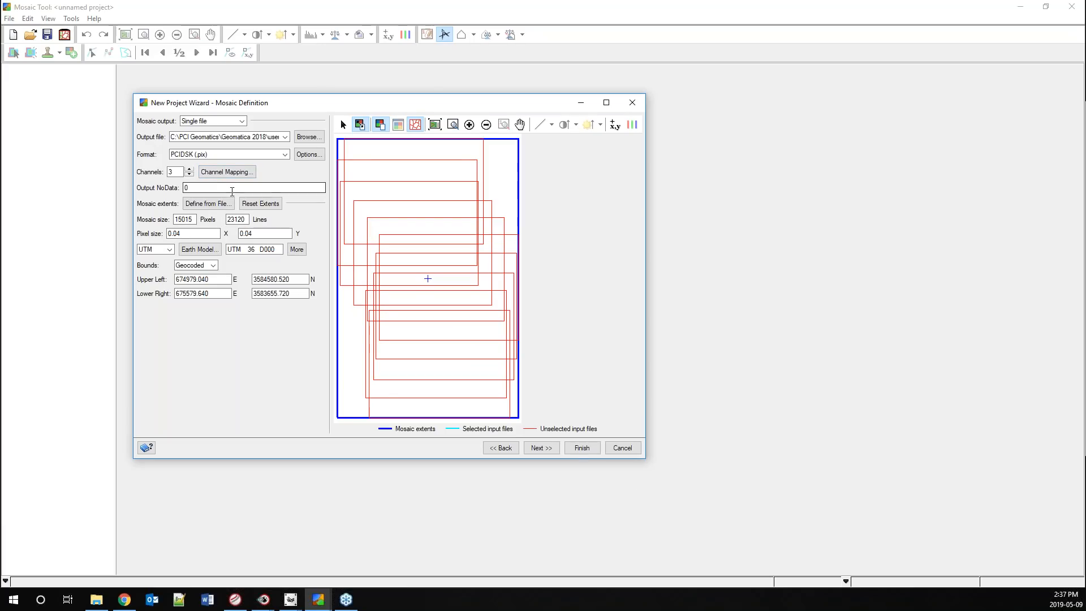
pyautogui.click(549, 448)
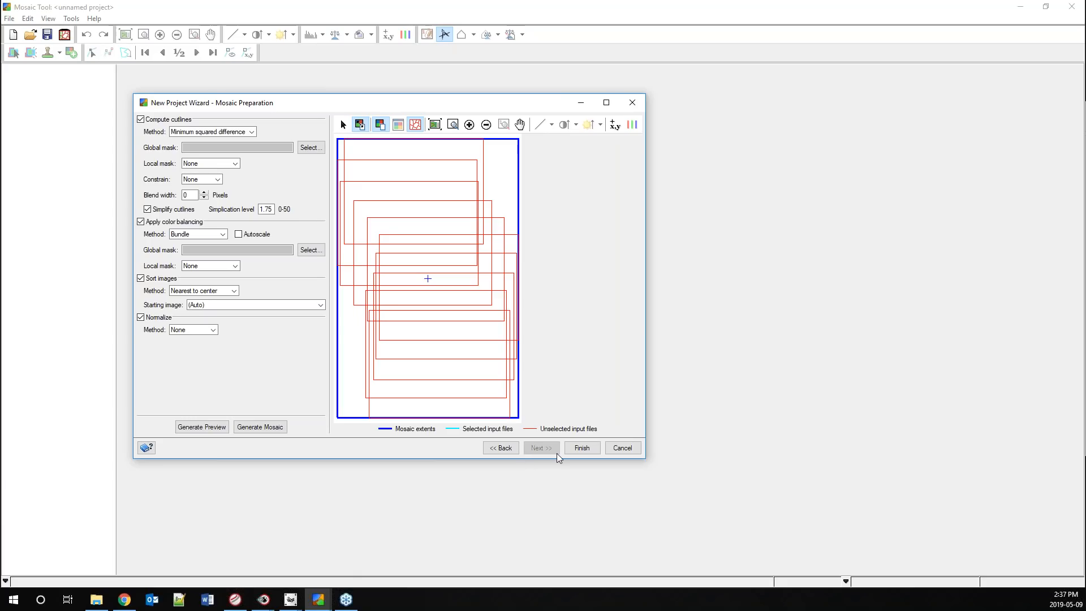
pyautogui.click(623, 448)
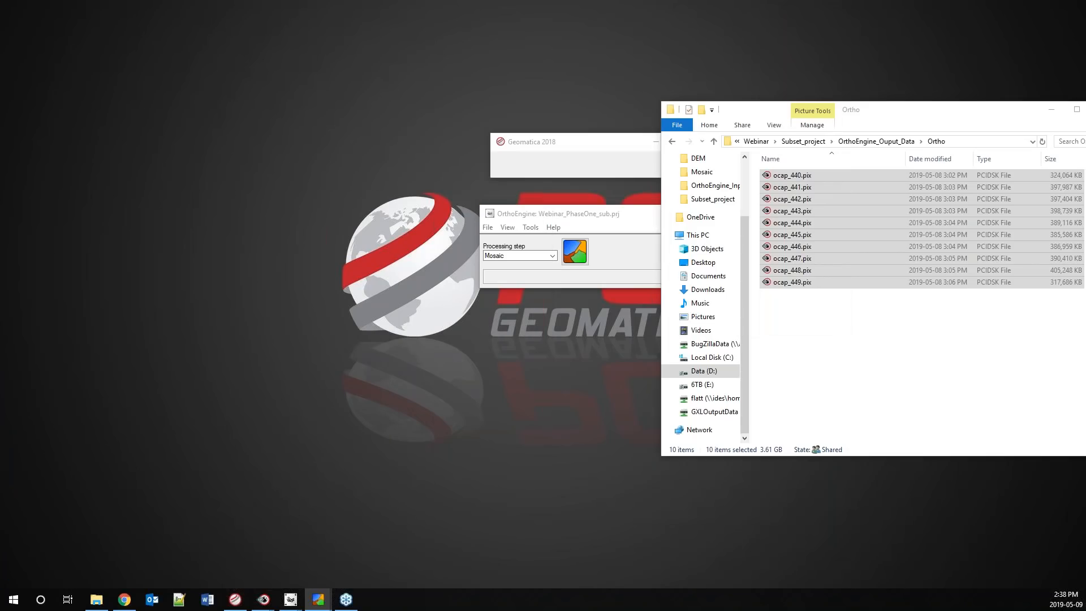
# Bring up the existing Mosaic_Project.mos and select the ocap_441 cutline on the beach beside the dark shadow strip for editing
pyautogui.moveTo(714, 0); pyautogui.dragTo(713, 7)
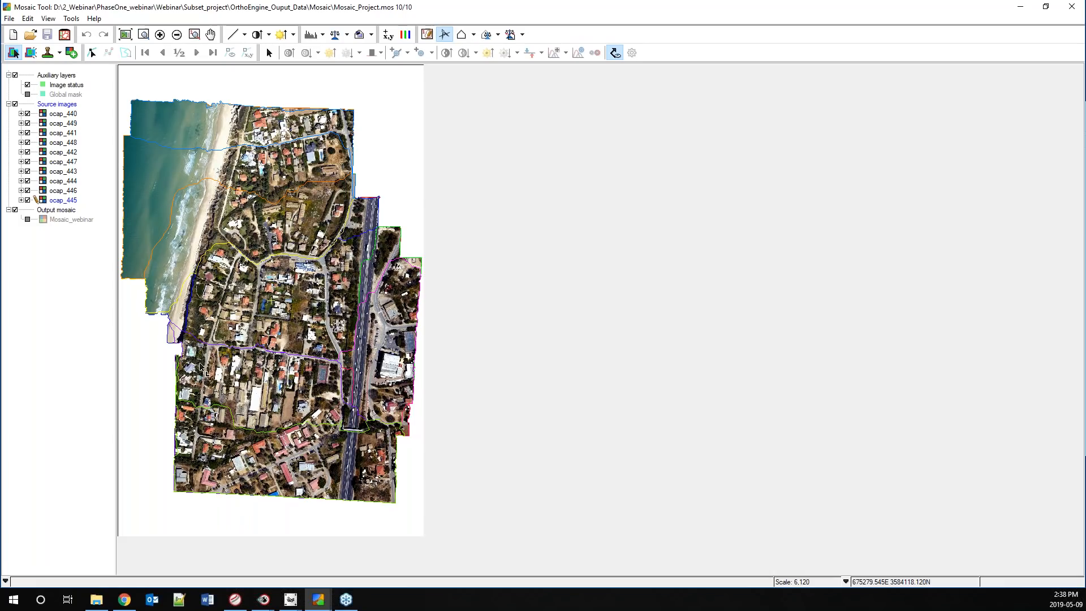
pyautogui.scroll(2, 186, 337)
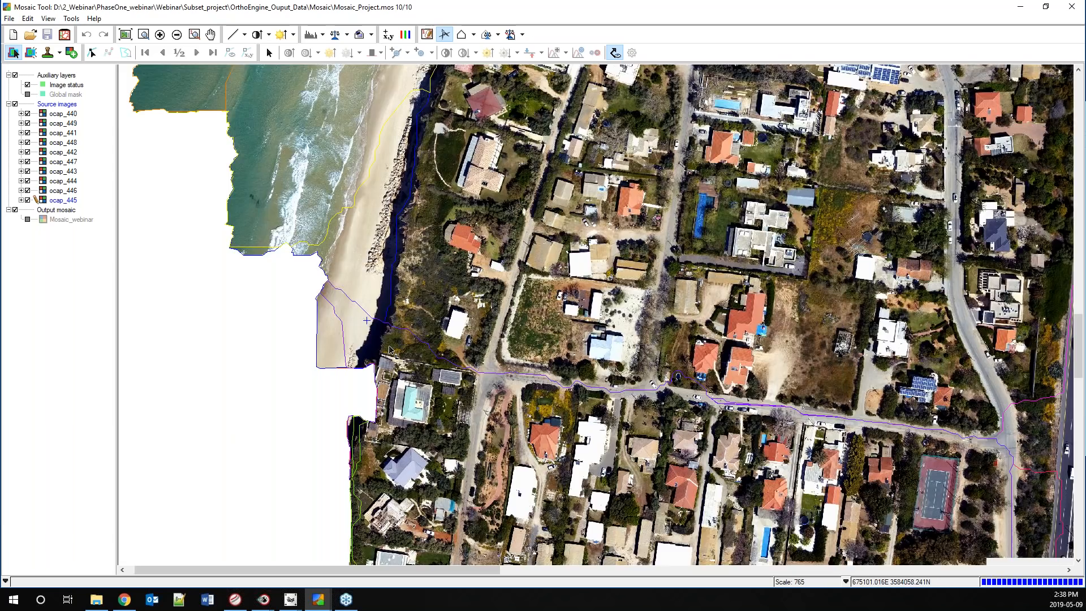
pyautogui.scroll(1, 667, 238)
pyautogui.moveTo(663, 234); pyautogui.dragTo(631, 239)
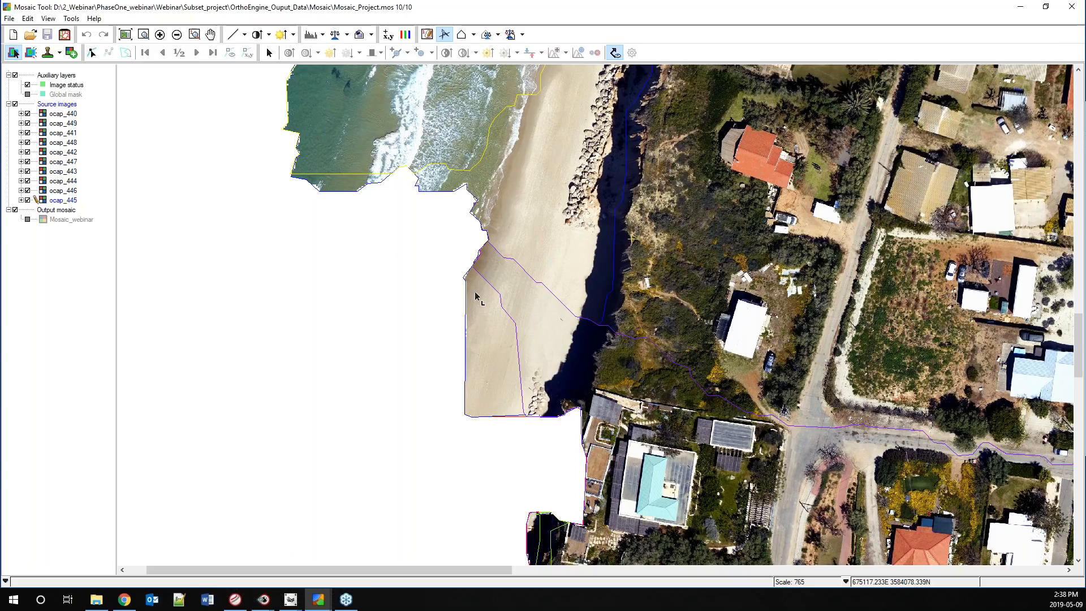
pyautogui.click(92, 53)
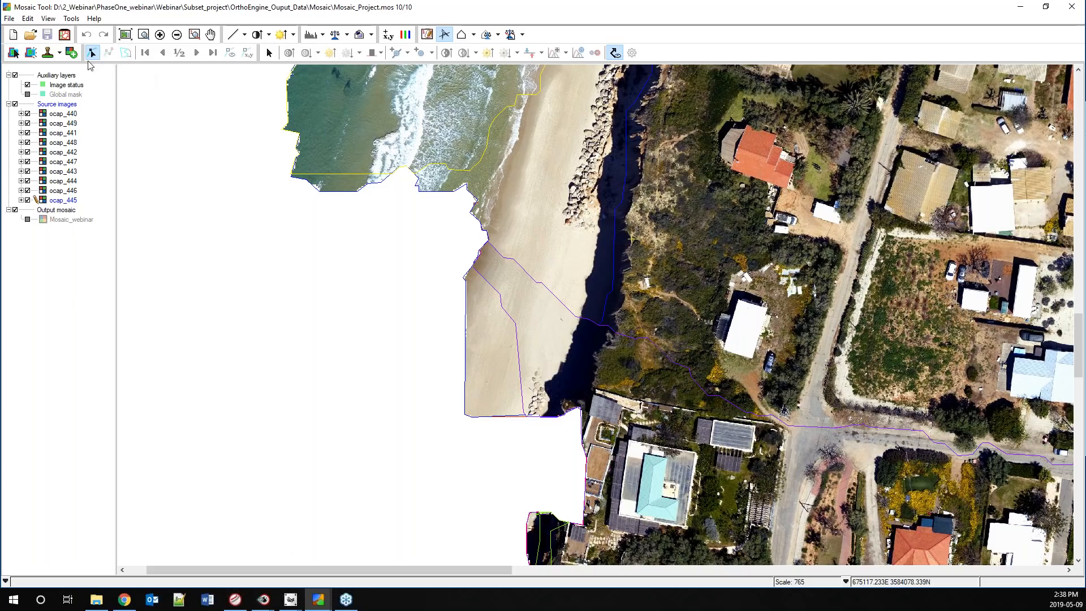
pyautogui.click(527, 309)
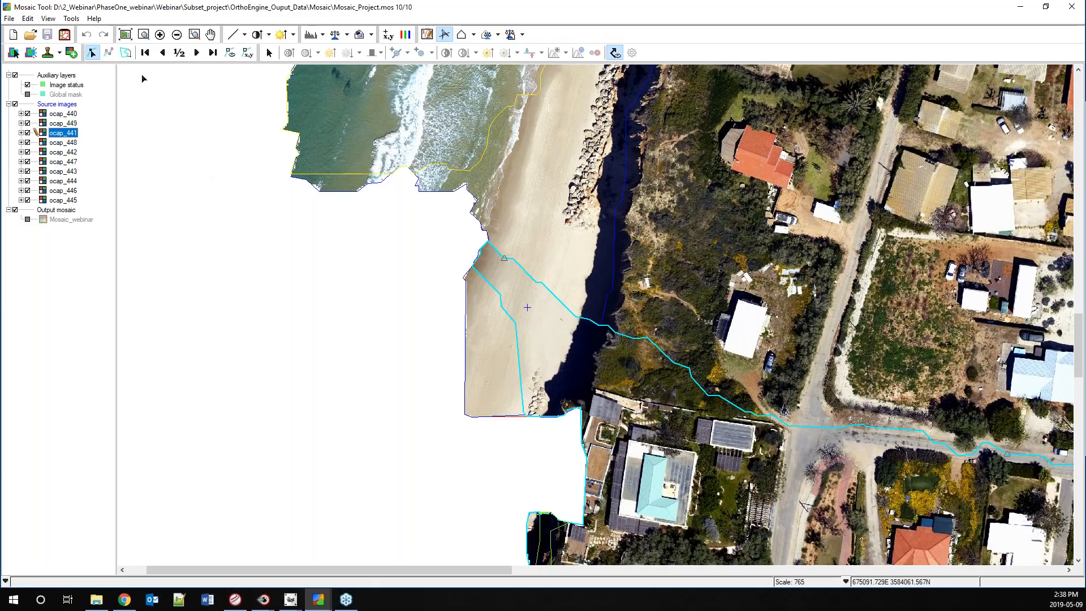
# Try to redraw the ocap_441 cutline along the beach edge beside the dark shadow strip, and undo the change
pyautogui.click(125, 54)
pyautogui.click(580, 320)
pyautogui.click(573, 335)
pyautogui.click(561, 361)
pyautogui.click(552, 371)
pyautogui.click(542, 376)
pyautogui.click(523, 394)
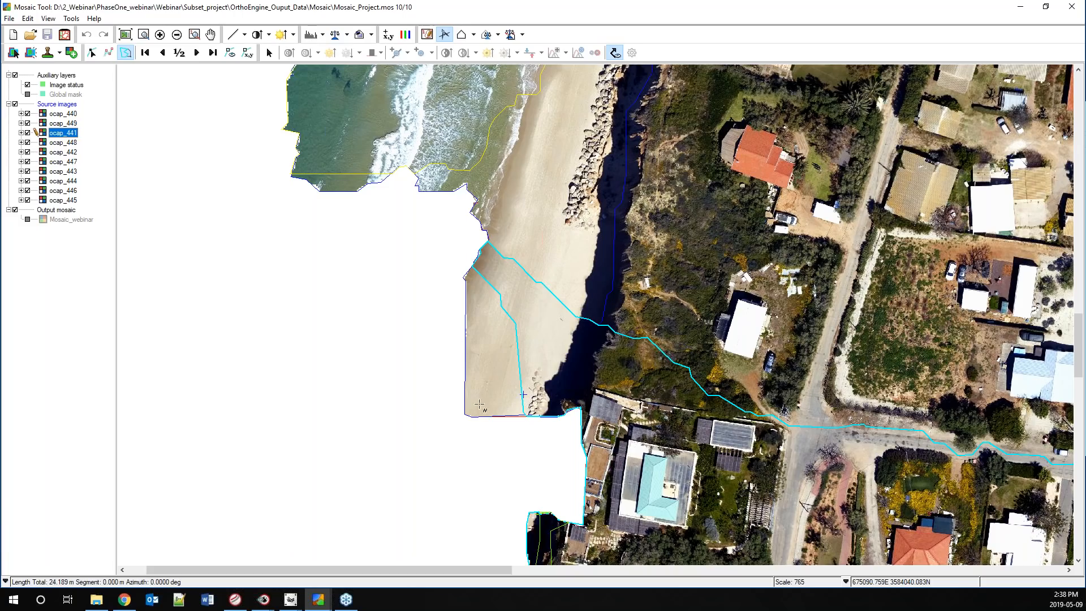
pyautogui.click(529, 386)
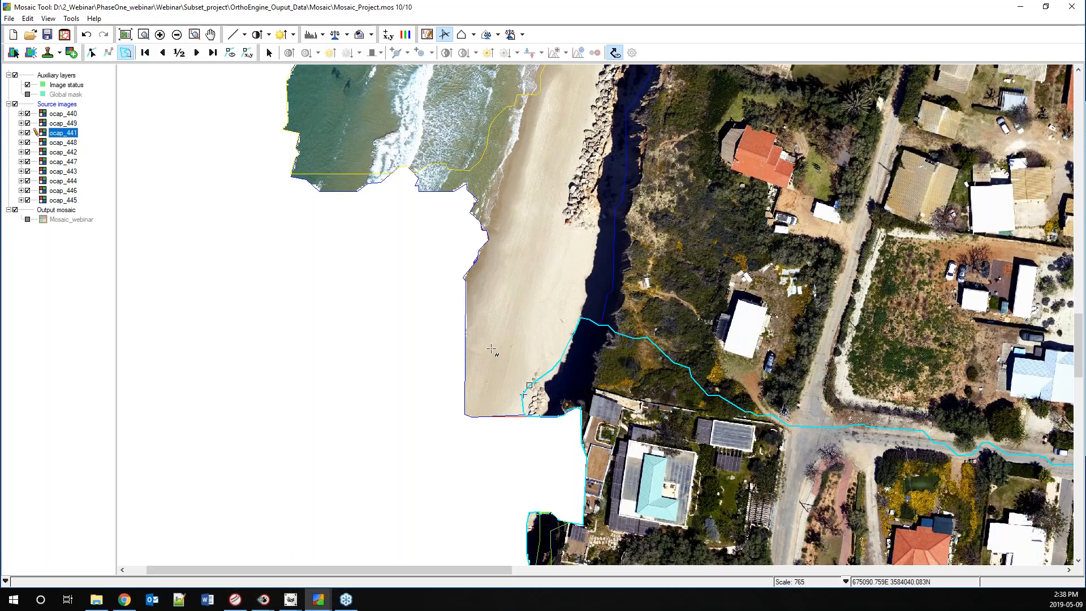
pyautogui.hotkey('ctrl', 'z')
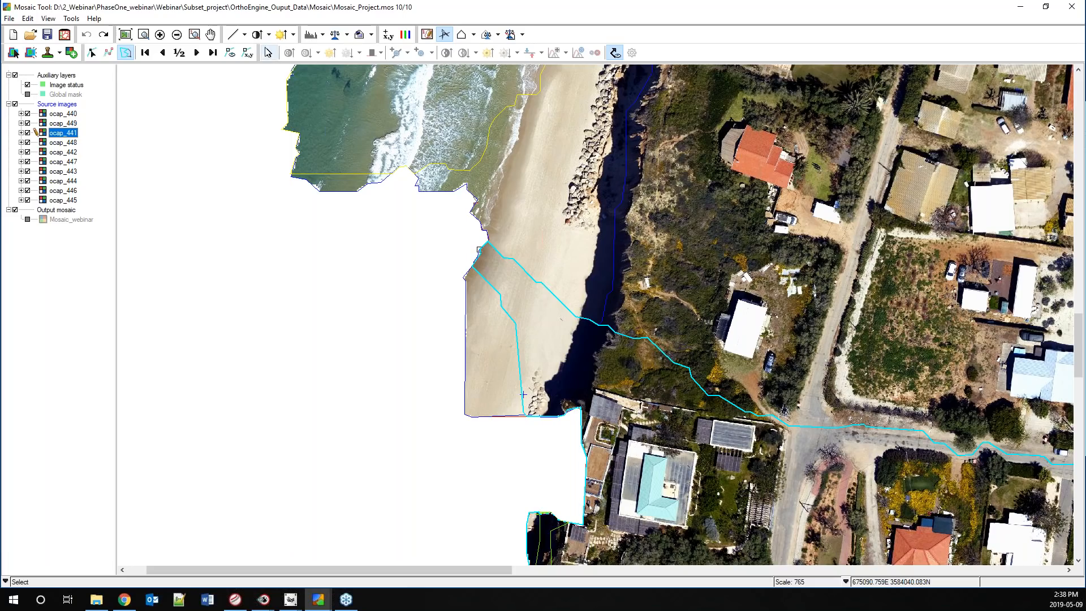
# Deselect the cutline, add edge points on the beach using Automatch Single Side, and turn off the display of all cutlines
pyautogui.click(269, 53)
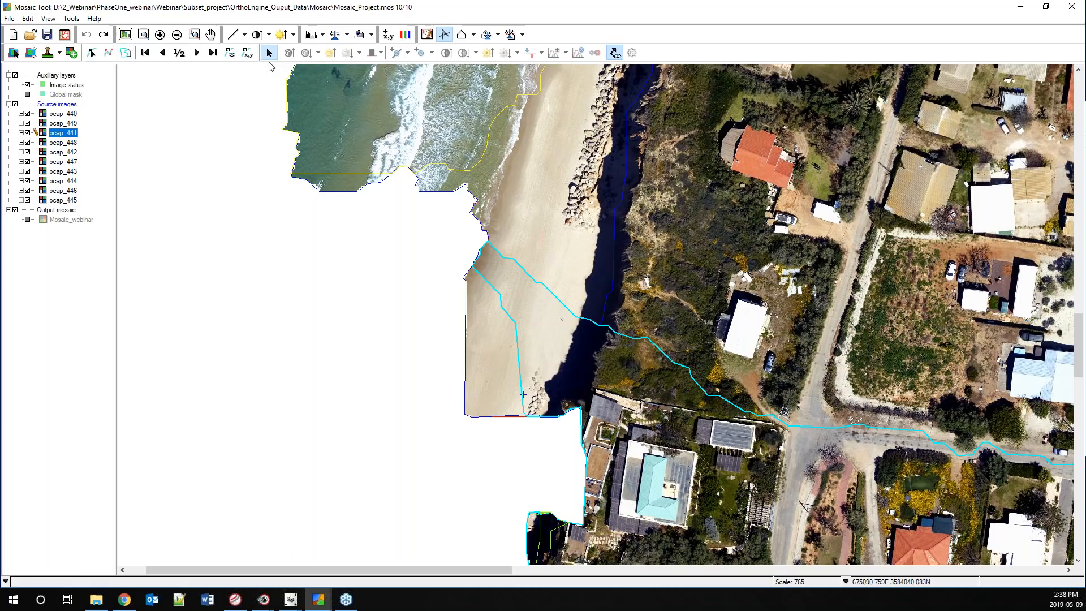
pyautogui.click(394, 298)
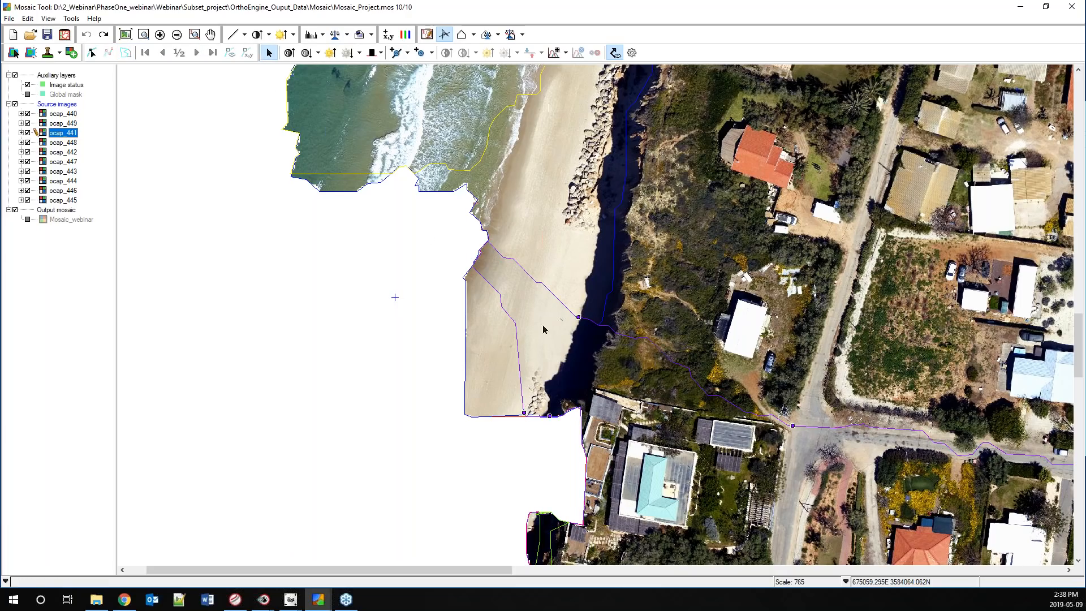
pyautogui.click(407, 53)
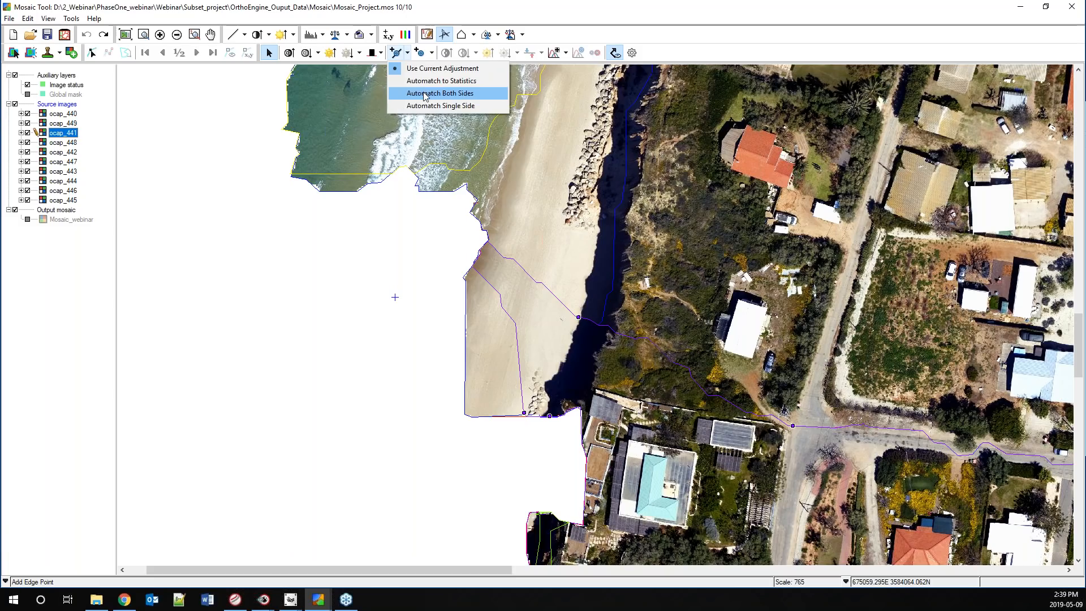
pyautogui.click(436, 106)
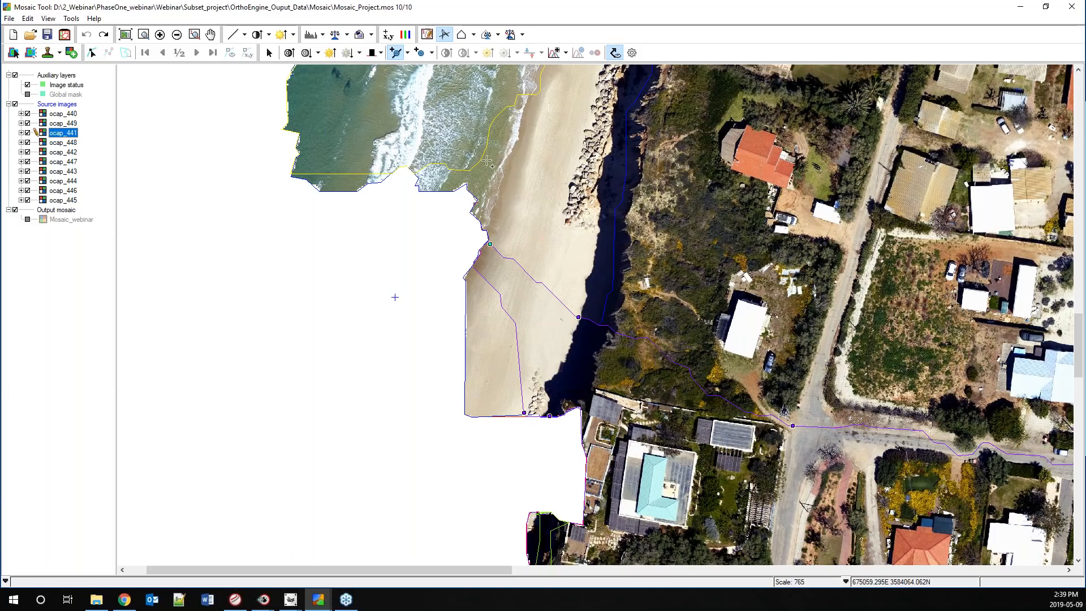
pyautogui.click(408, 52)
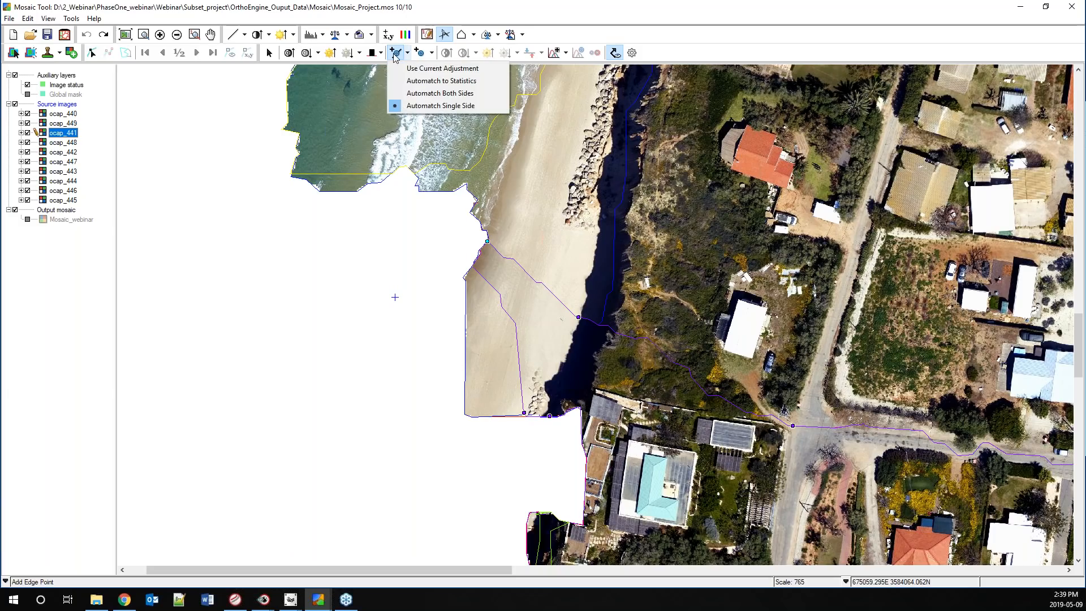
pyautogui.click(497, 252)
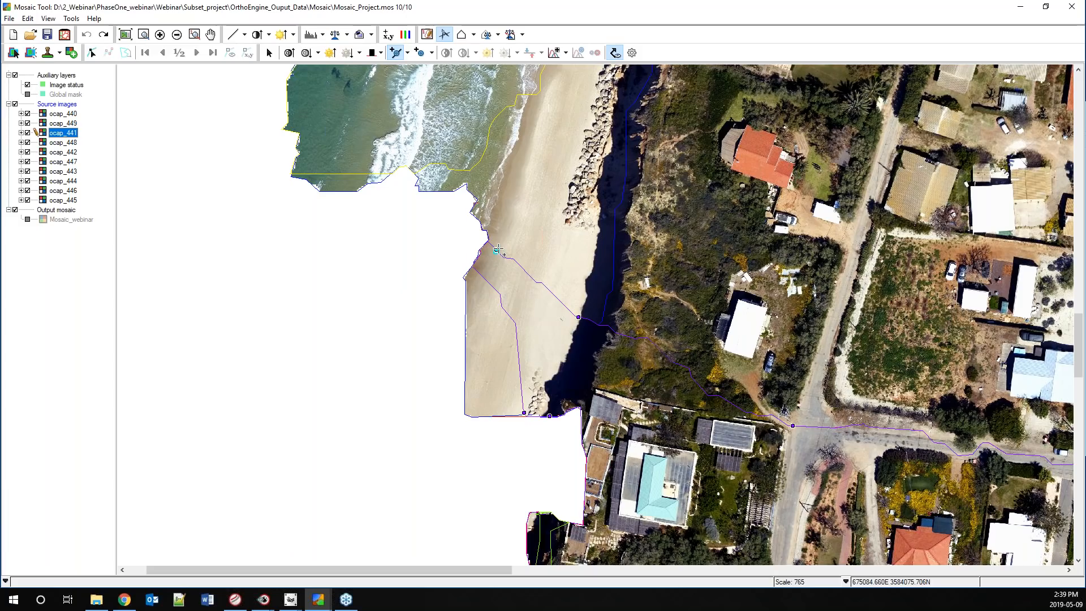
pyautogui.click(614, 53)
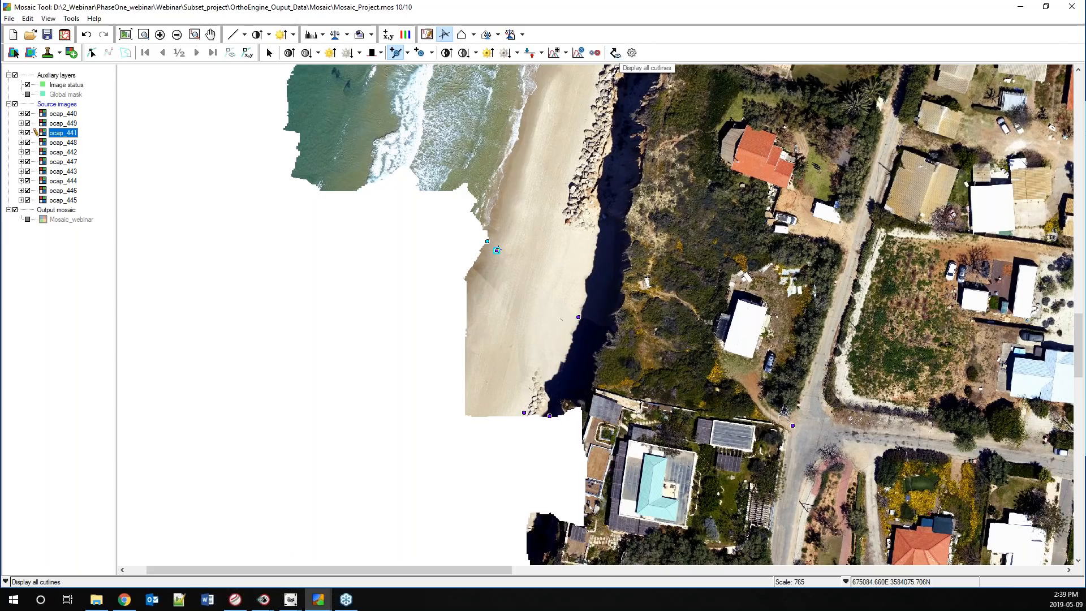
pyautogui.click(492, 288)
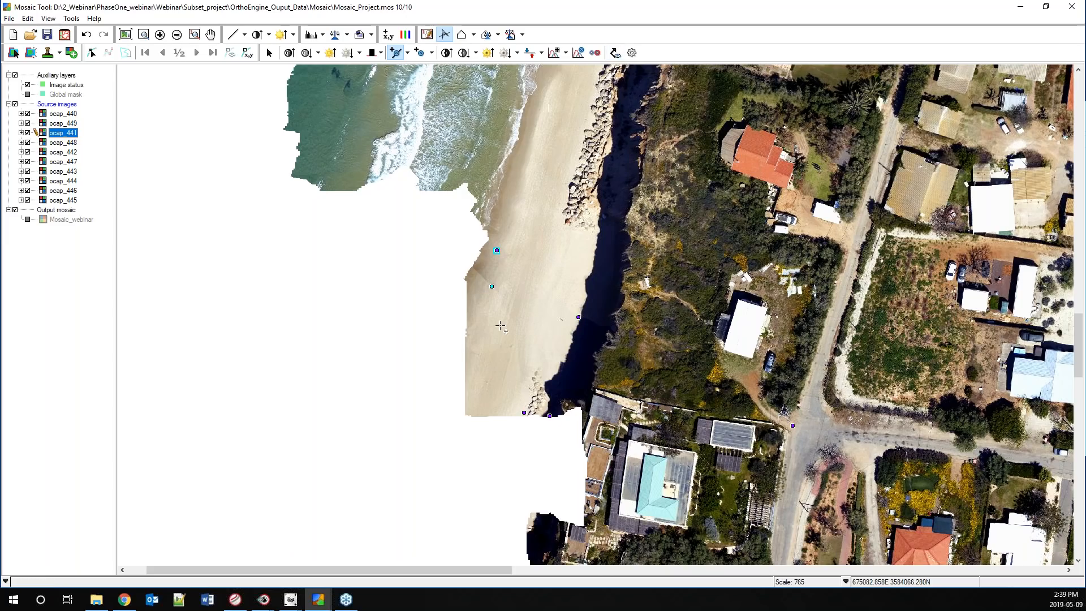
pyautogui.click(517, 263)
# Add all source images to the Mosaic_webinar output mosaic
pyautogui.click(71, 106)
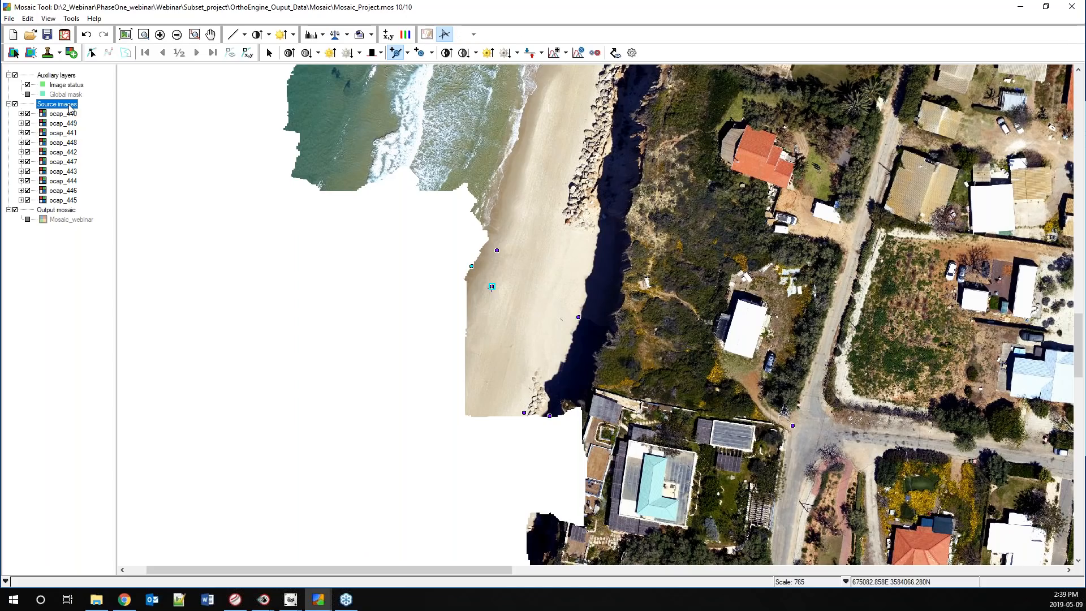
pyautogui.click(69, 55)
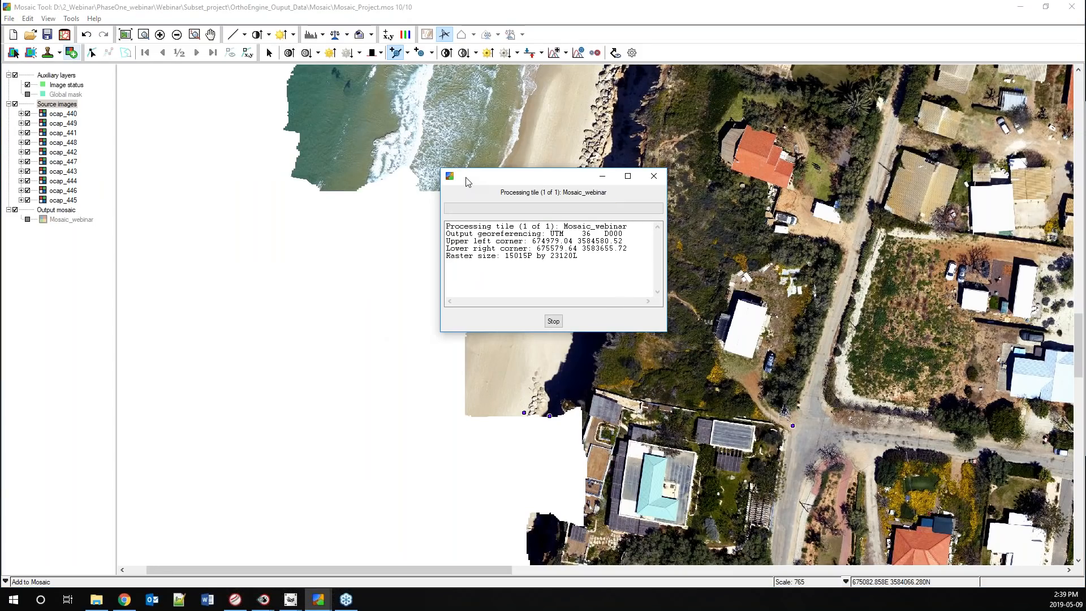
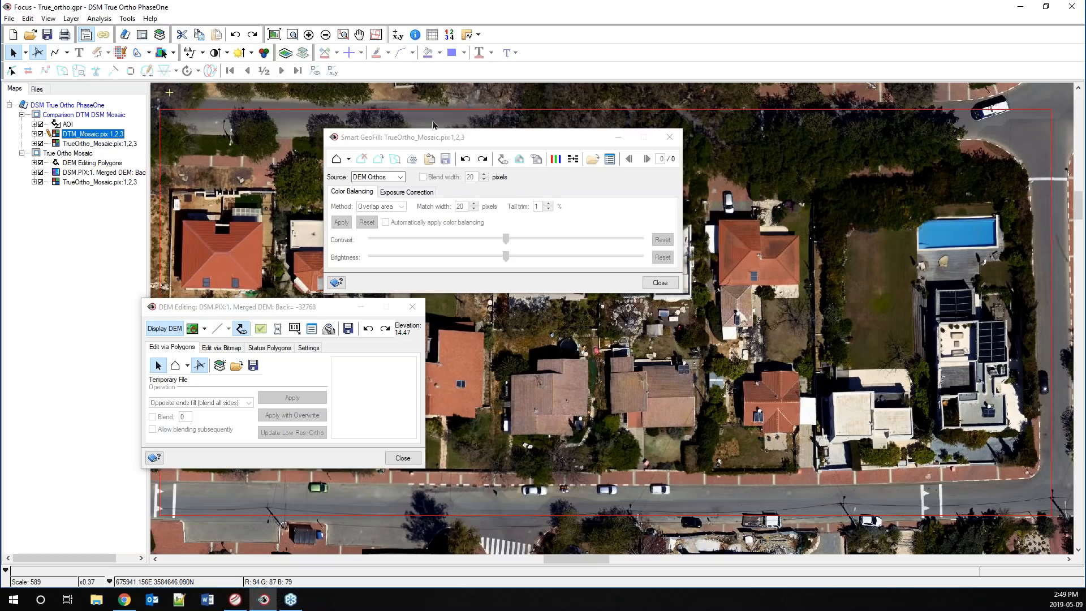
# In the Focus True_ortho.gpr project, clear the floating windows away and toggle the DTM_Mosaic layer to compare it with the TrueOrtho_Mosaic layer
pyautogui.moveTo(452, 140); pyautogui.dragTo(0, 175)
pyautogui.moveTo(301, 307); pyautogui.dragTo(0, 309)
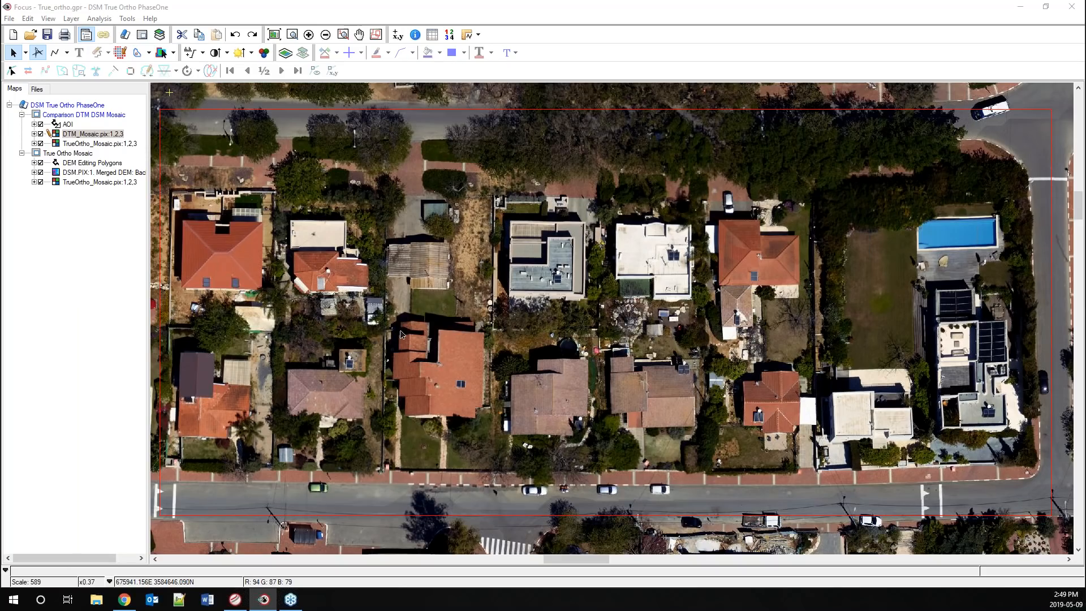
pyautogui.click(40, 134)
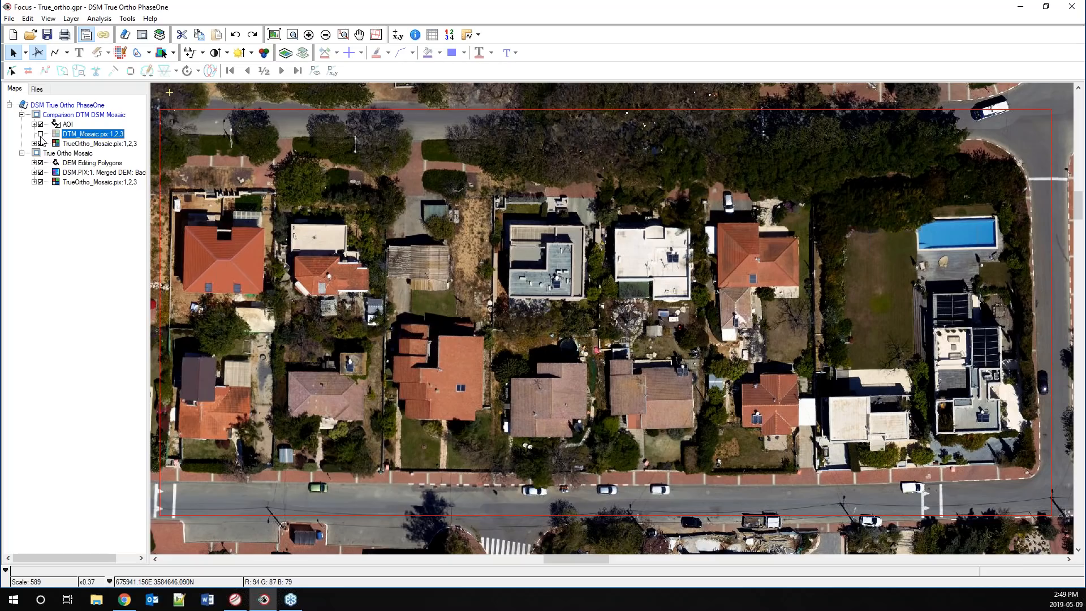
pyautogui.click(40, 134)
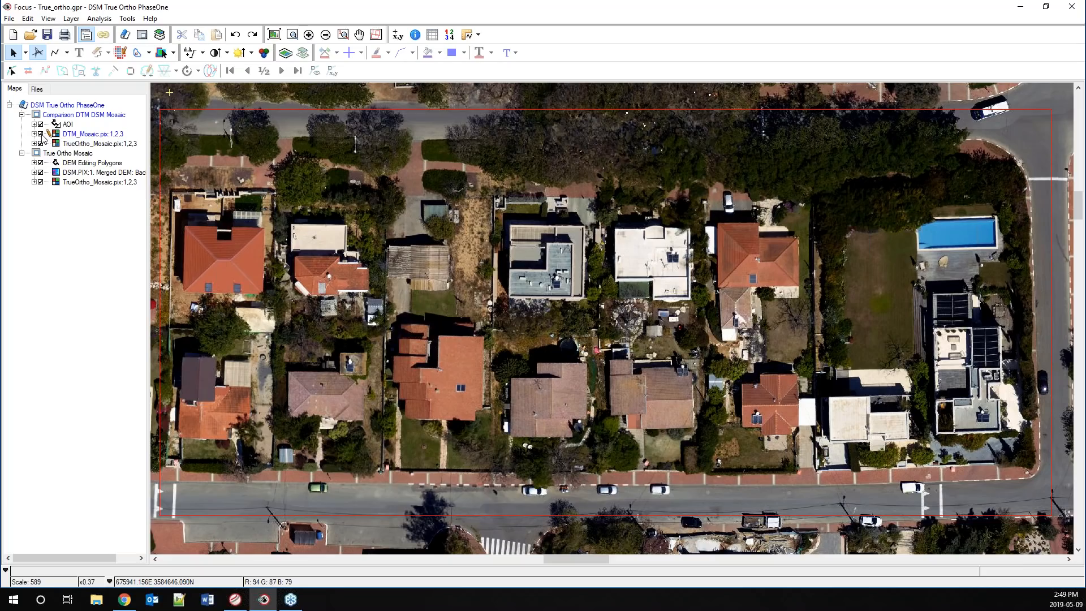
pyautogui.click(41, 134)
# Activate the True Ortho Mosaic map and hide the DSM.PIX layer to examine the mosaic at the footbridge over the highway
pyautogui.click(72, 154)
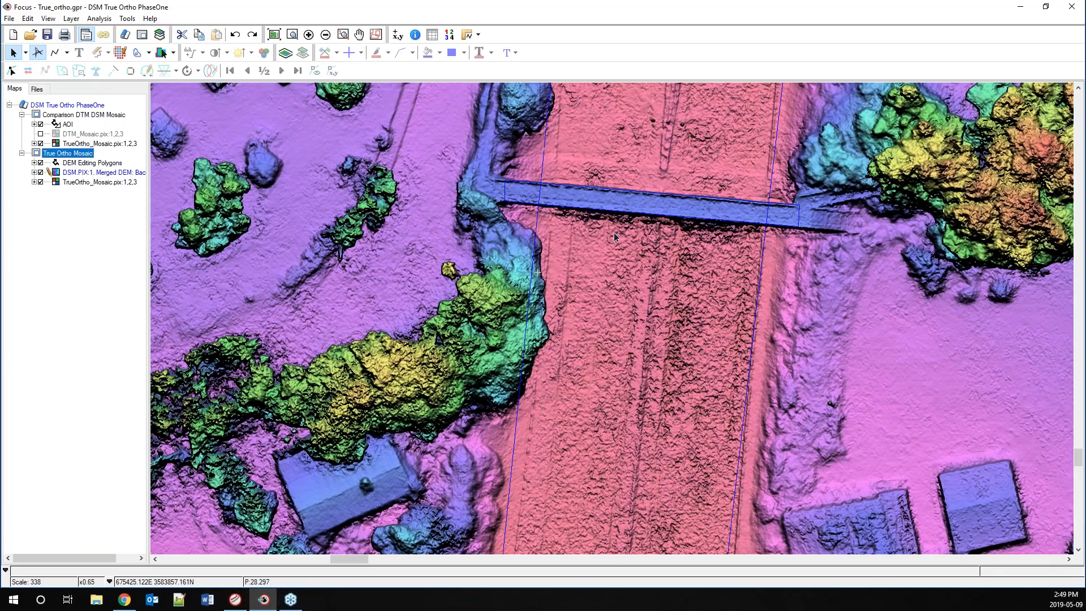
pyautogui.moveTo(781, 223); pyautogui.dragTo(678, 365)
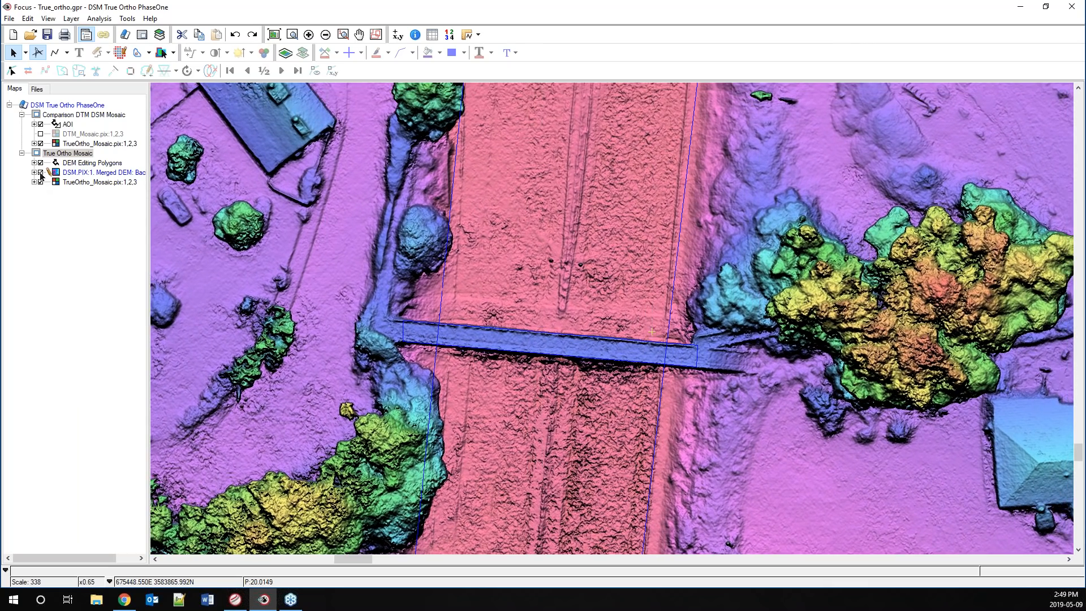
pyautogui.click(40, 172)
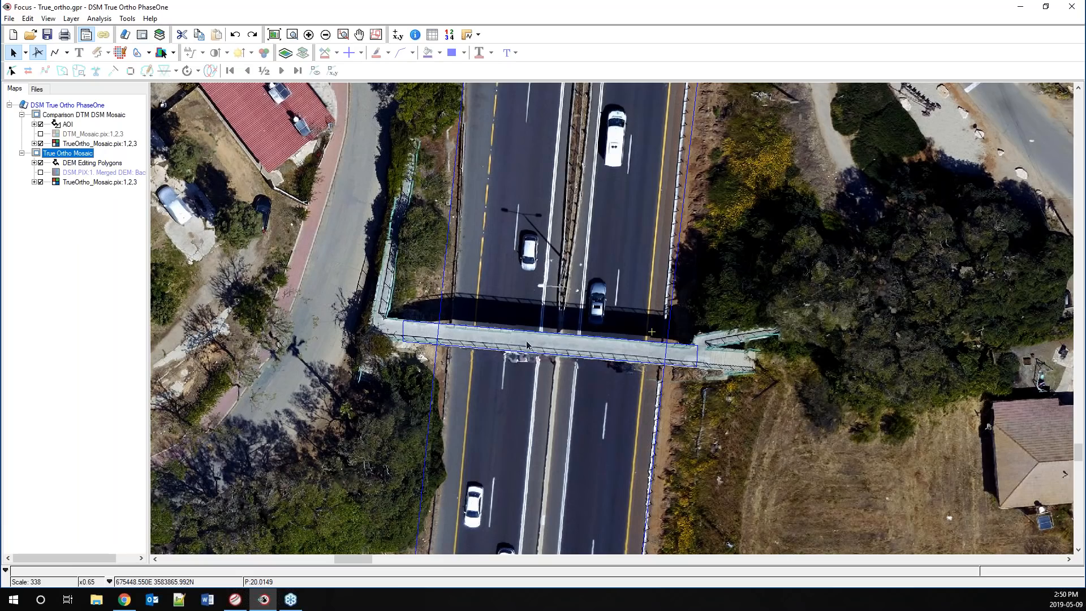
# Bring up the DEM Editing and Smart GeoFill windows, choose DEM Orthos as the fill source, and move both windows out of the way
pyautogui.moveTo(126, 124); pyautogui.dragTo(189, 86)
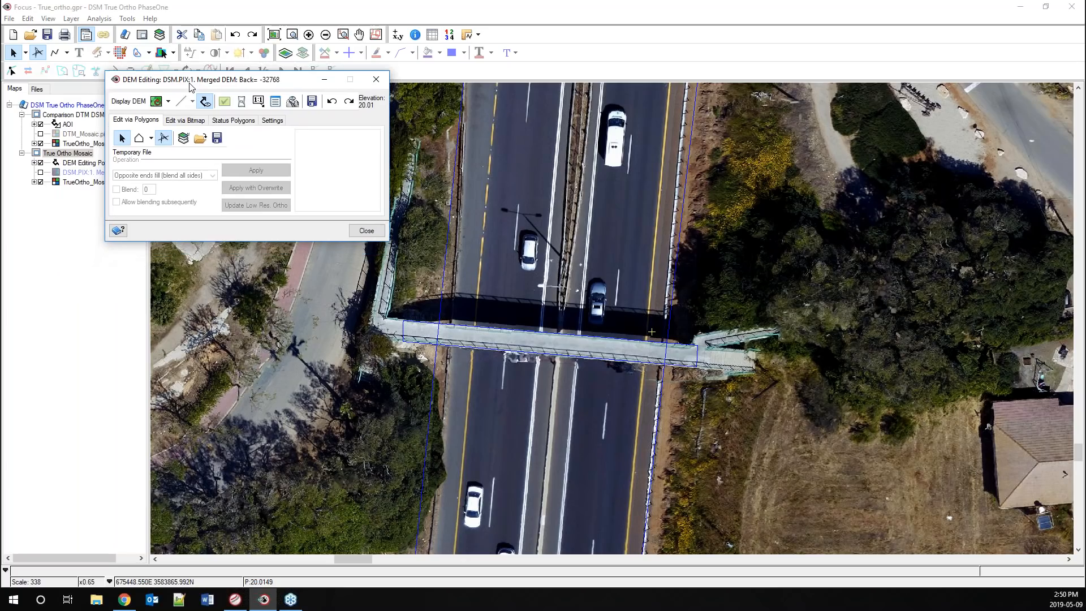
pyautogui.moveTo(0, 141); pyautogui.dragTo(189, 260)
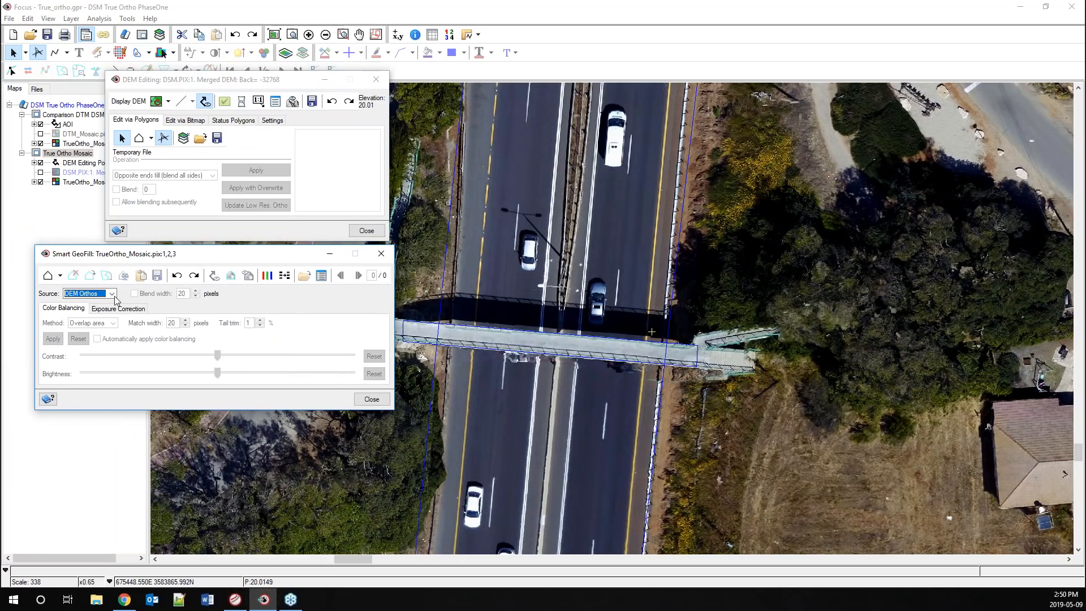
pyautogui.click(89, 296)
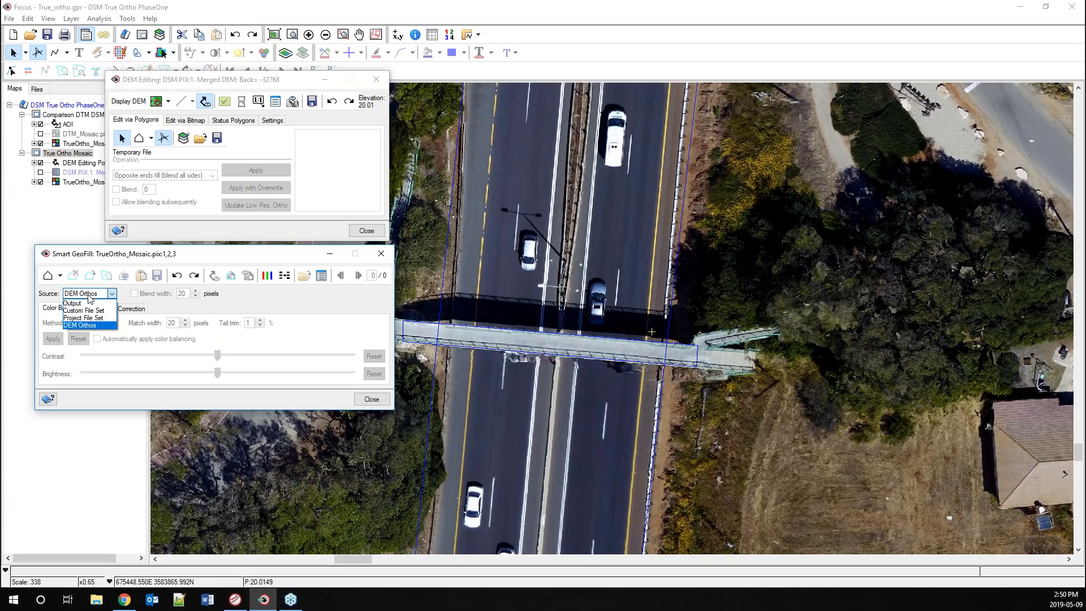
pyautogui.click(88, 327)
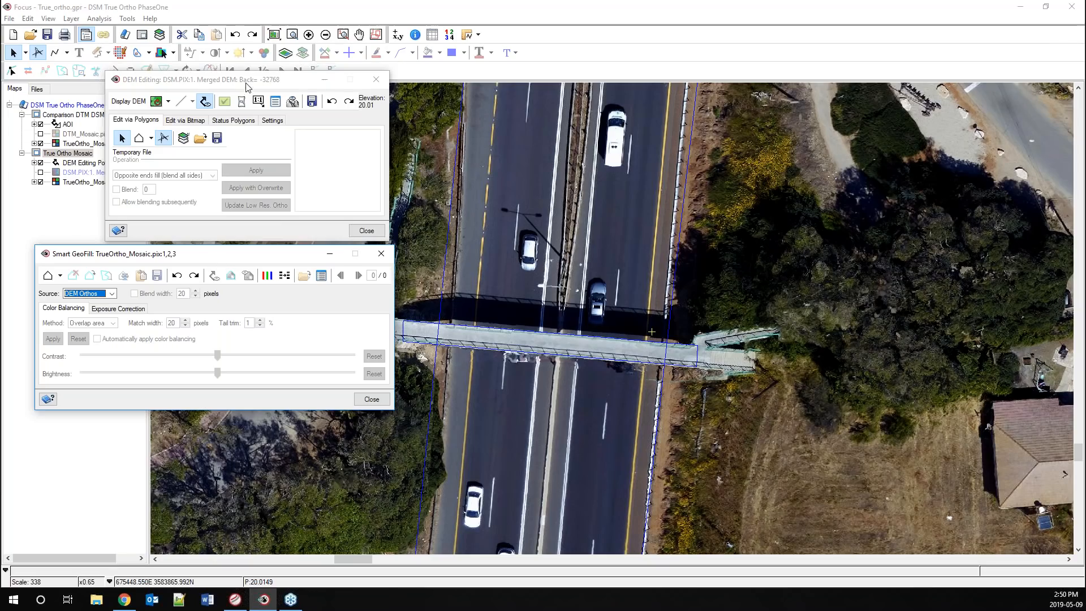
pyautogui.moveTo(243, 80); pyautogui.dragTo(0, 74)
pyautogui.moveTo(151, 252); pyautogui.dragTo(0, 253)
# Show the DSM.PIX layer again and apply the Opposite ends fill (blend all sides) operation to the highway polygon
pyautogui.click(40, 172)
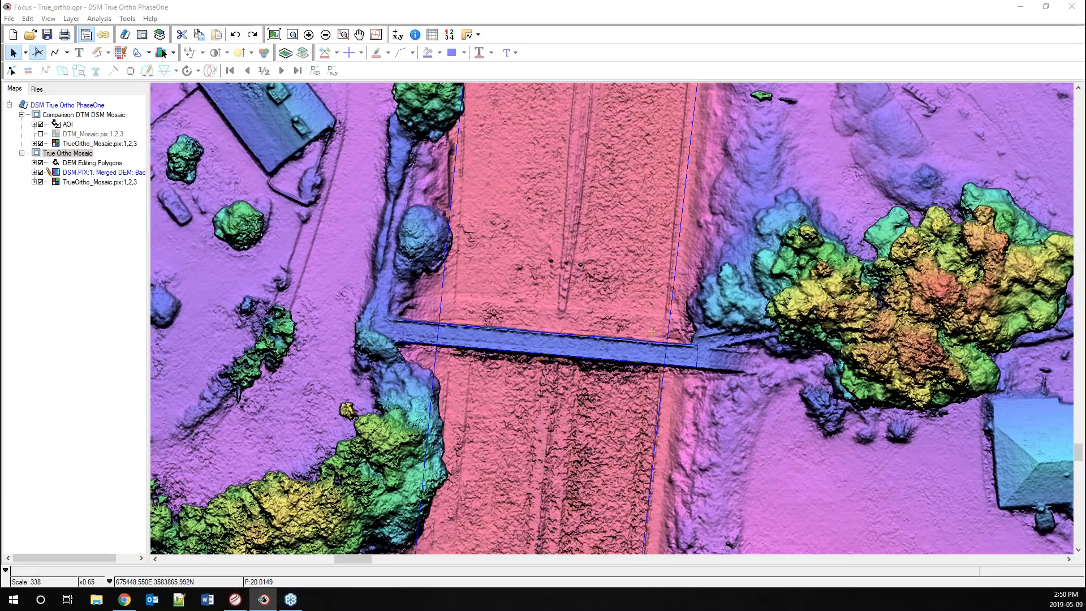
pyautogui.moveTo(0, 82)
pyautogui.mouseDown()
pyautogui.moveTo(292, 75)
pyautogui.moveTo(327, 59)
pyautogui.mouseUp()
pyautogui.click(491, 286)
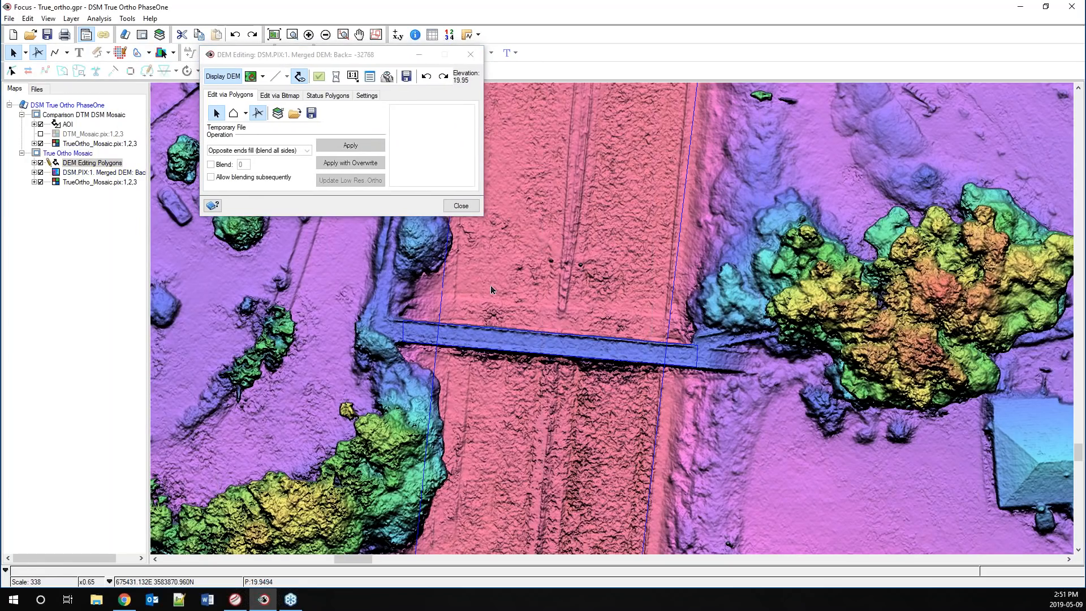
pyautogui.click(349, 146)
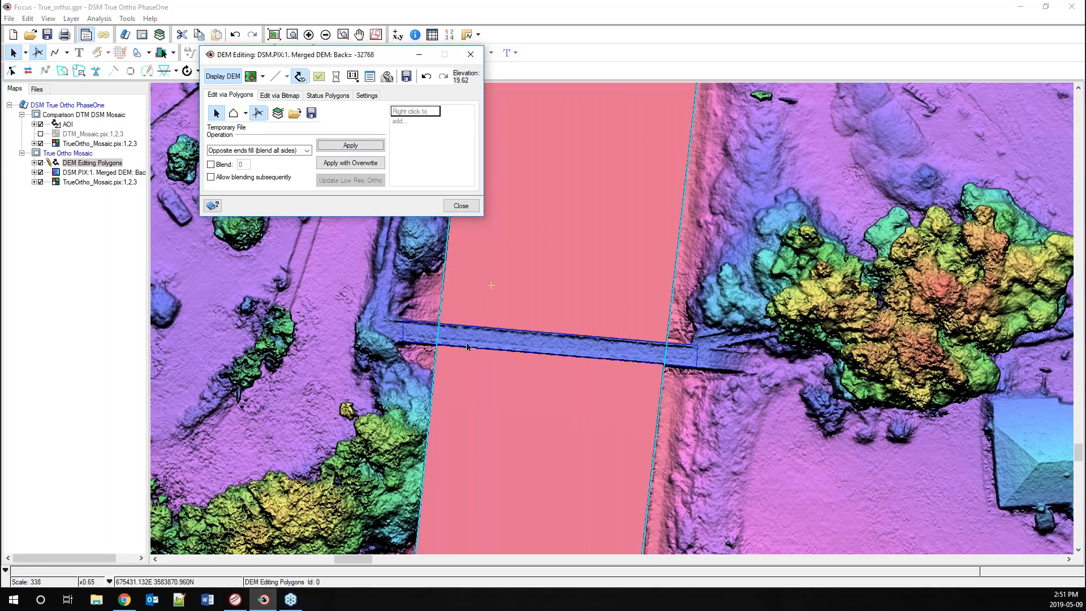
# Hide the DSM.PIX layer and draw a five-sided Smart GeoFill polygon on the true ortho mosaic around the footbridge and adjacent highway
pyautogui.moveTo(283, 62); pyautogui.dragTo(0, 55)
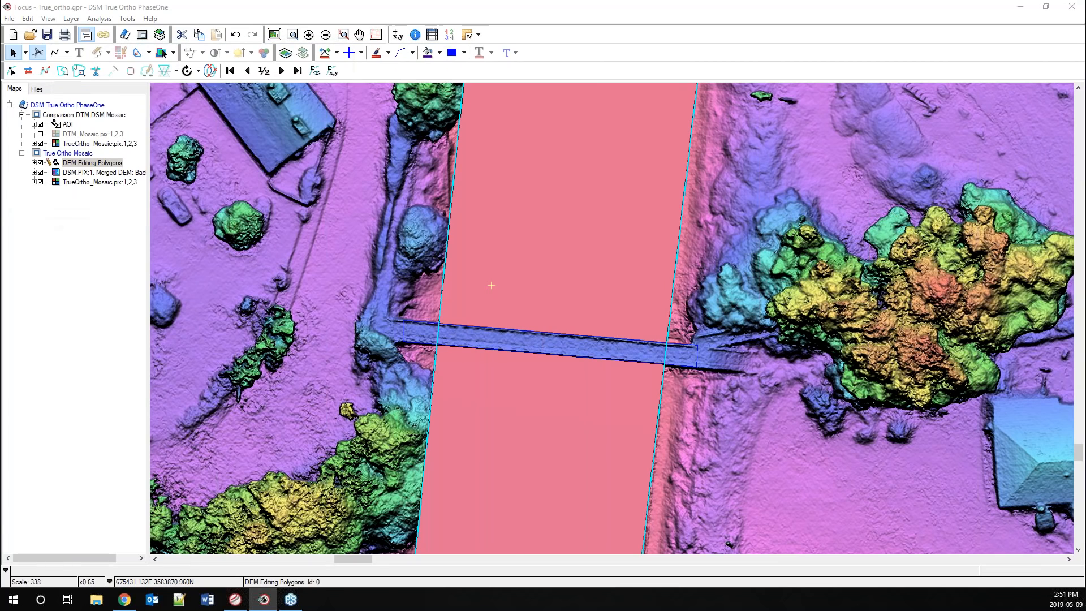
pyautogui.click(40, 172)
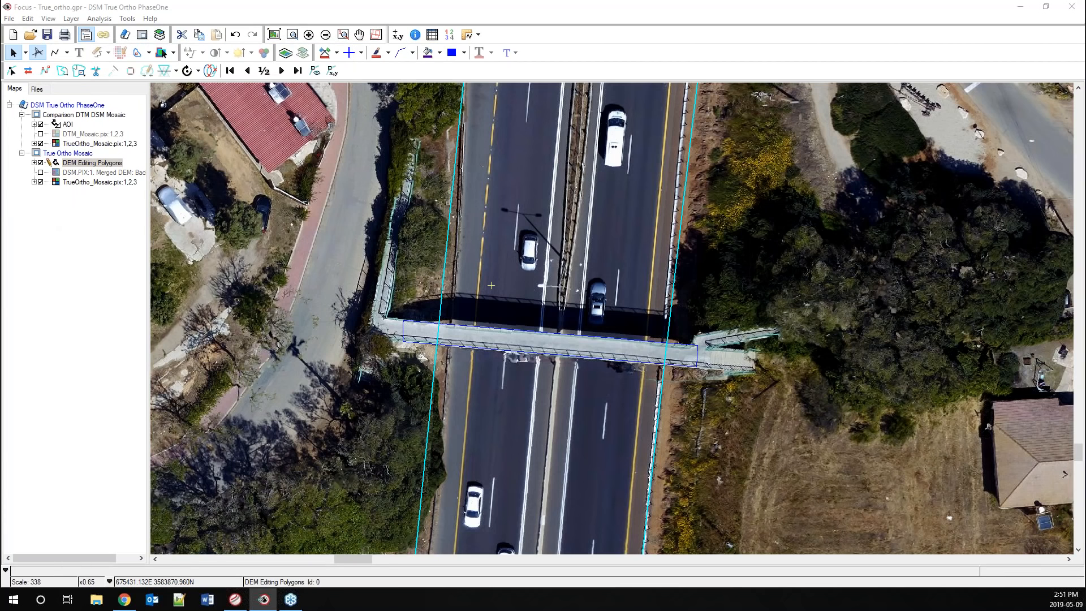
pyautogui.moveTo(0, 207); pyautogui.dragTo(76, 73)
pyautogui.click(93, 117)
pyautogui.click(376, 132)
pyautogui.click(323, 386)
pyautogui.click(763, 464)
pyautogui.click(809, 305)
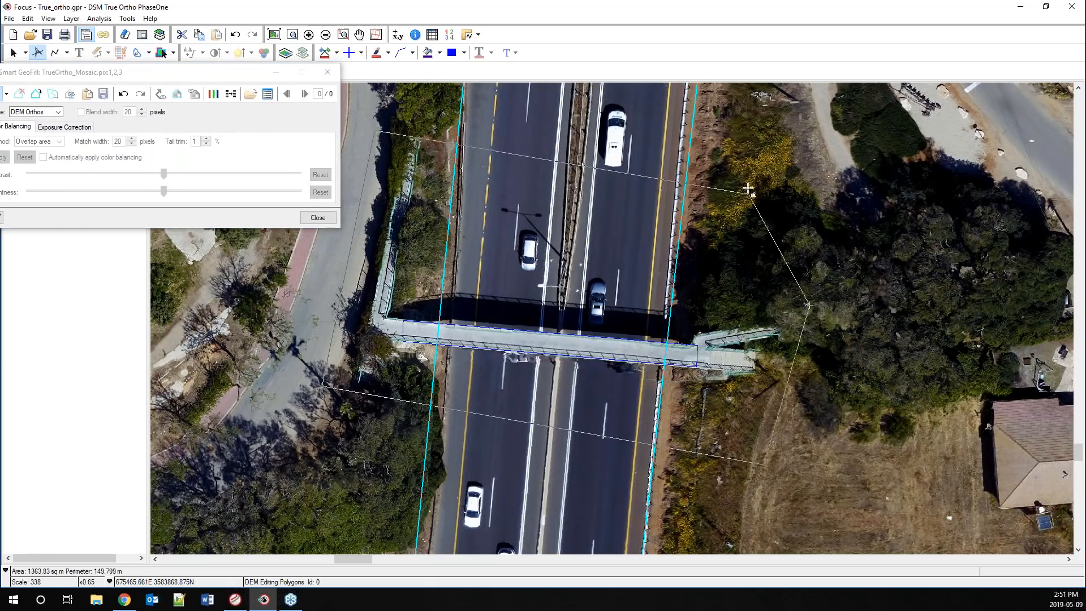
pyautogui.doubleClick(741, 118)
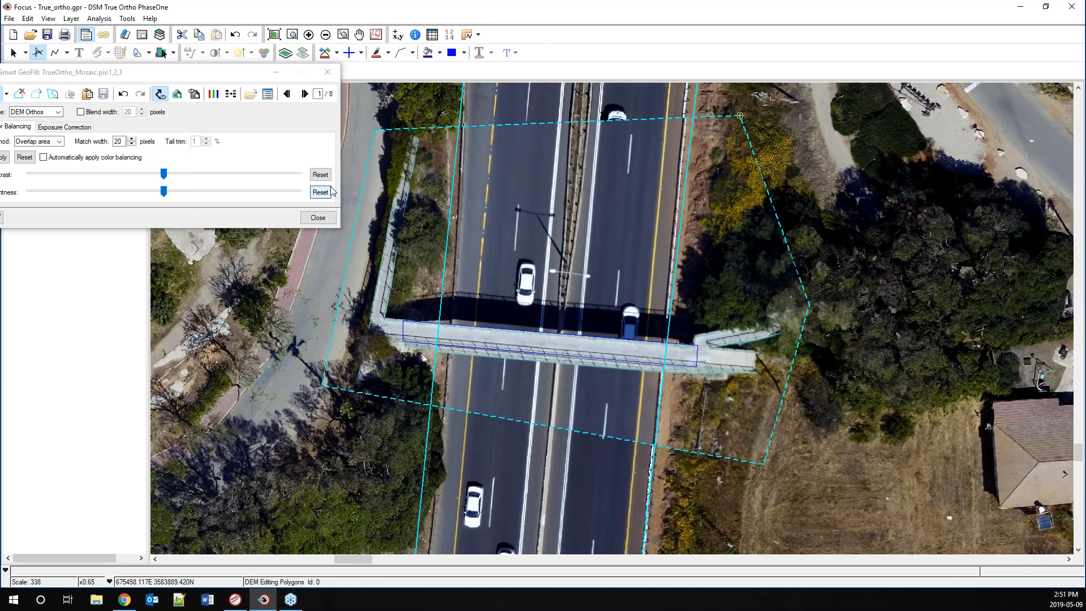
# Step through the DEM ortho candidates for the footbridge fill polygon up to image 8
pyautogui.click(305, 94)
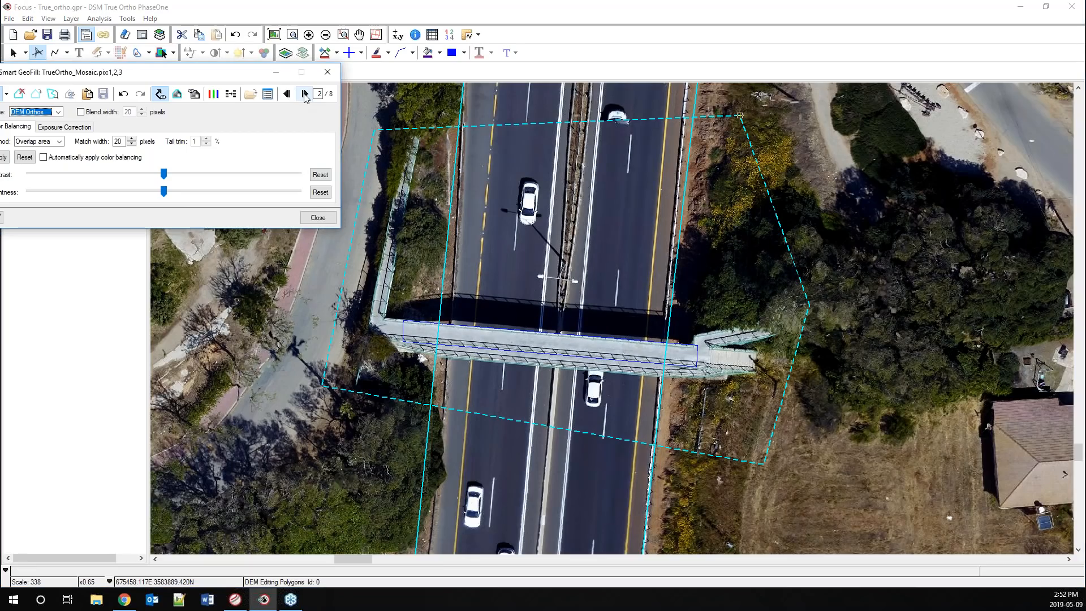
pyautogui.click(305, 94)
pyautogui.click(305, 94)
pyautogui.click(305, 94)
pyautogui.click(305, 94)
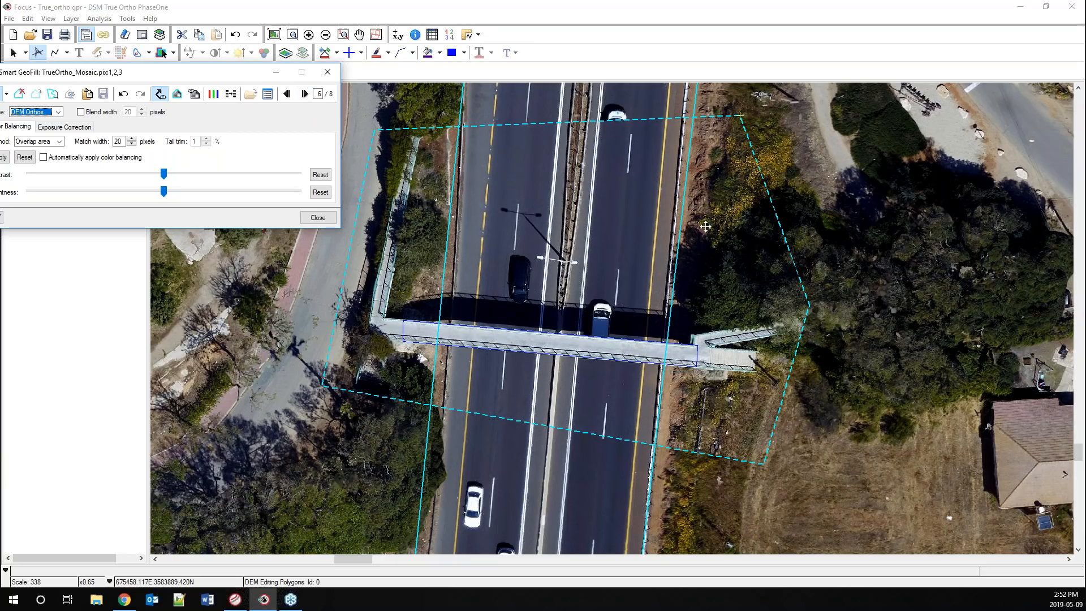
pyautogui.click(305, 94)
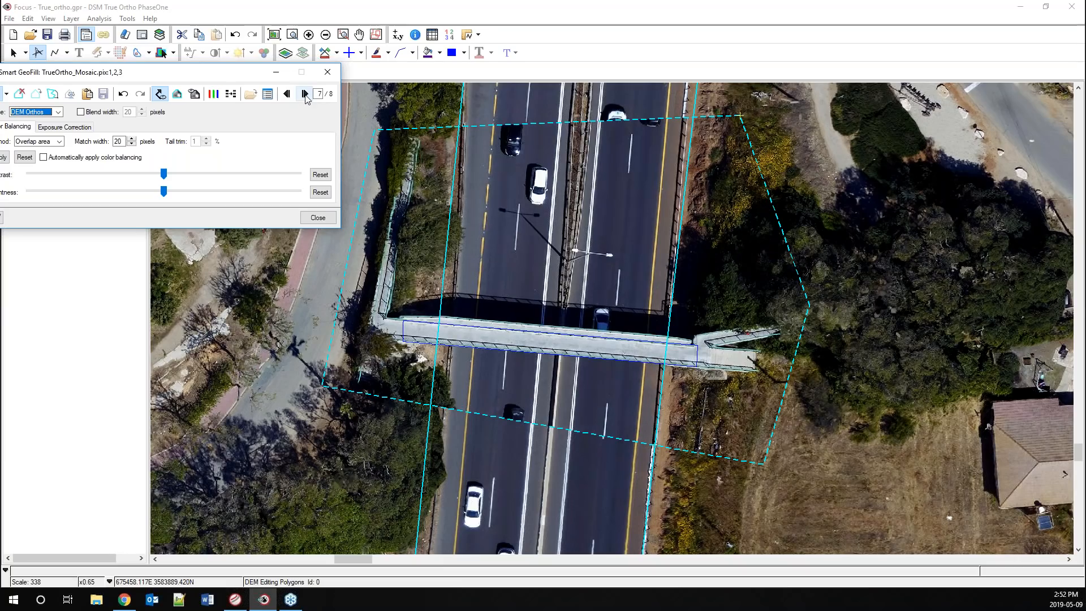
pyautogui.click(305, 94)
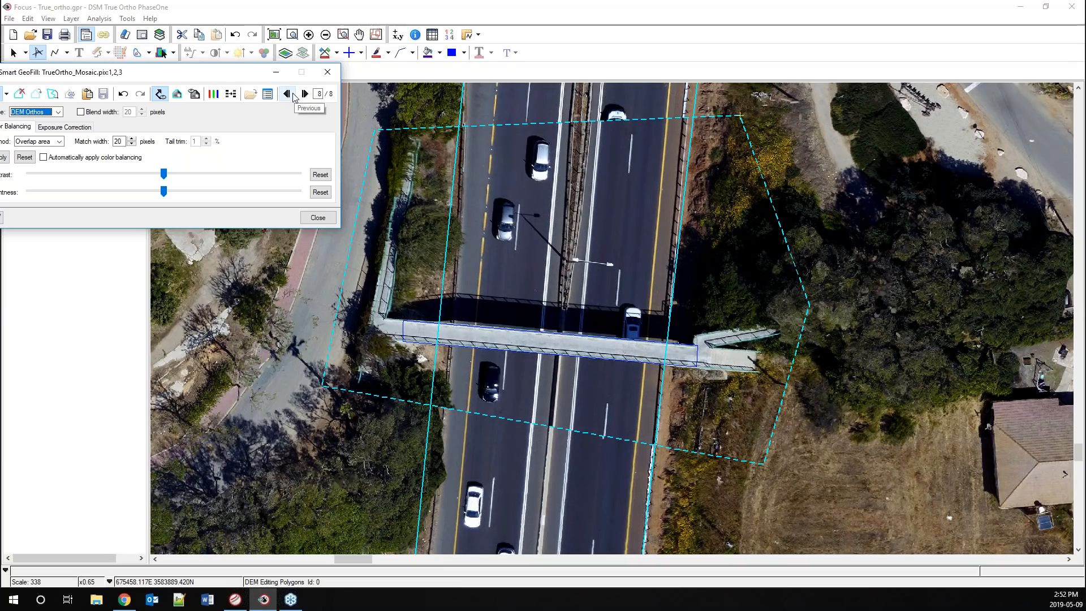
# Paste DEM ortho candidate 6 into the footbridge fill polygon, save the mosaic edit and close Smart GeoFill
pyautogui.click(288, 94)
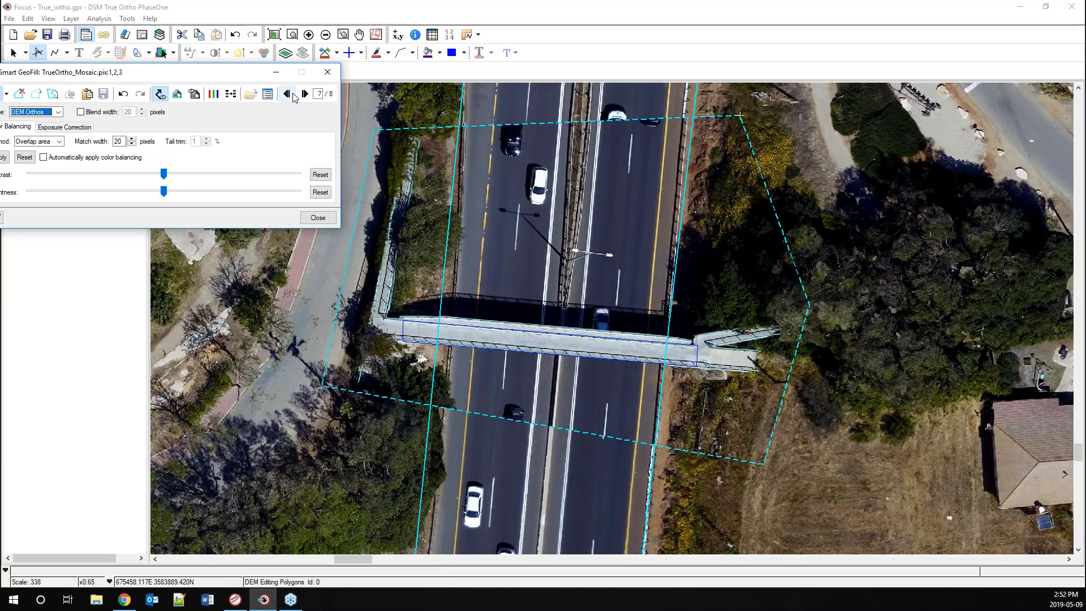
pyautogui.click(292, 95)
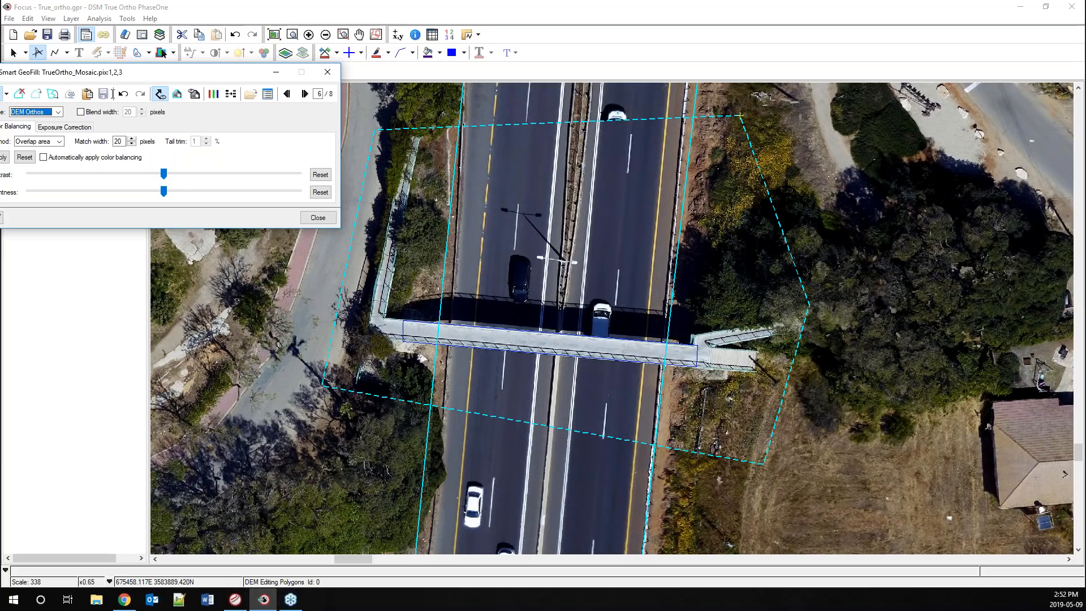
pyautogui.click(87, 94)
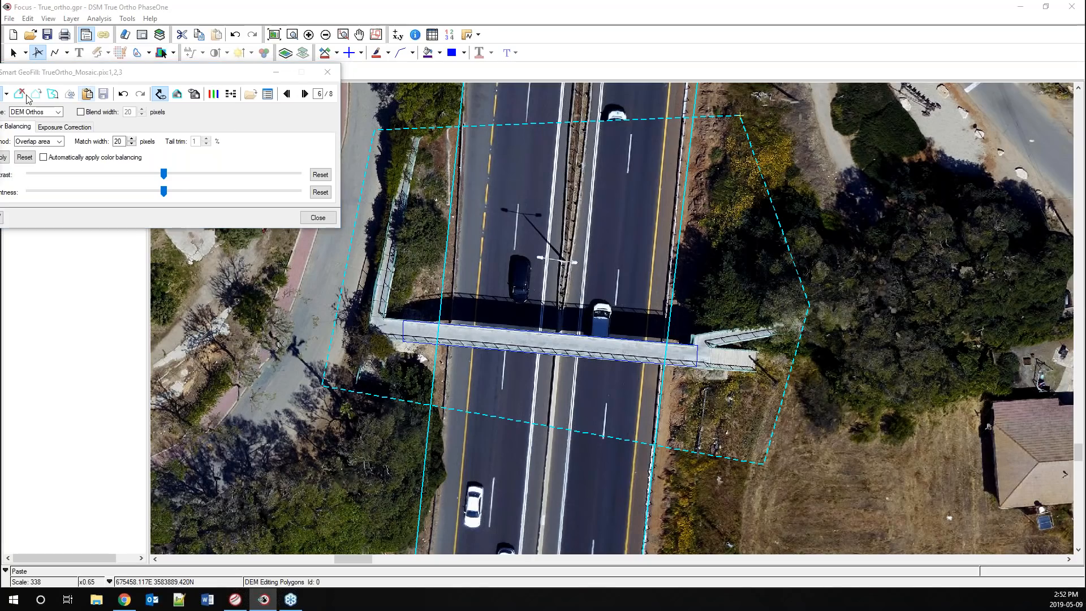
pyautogui.click(103, 94)
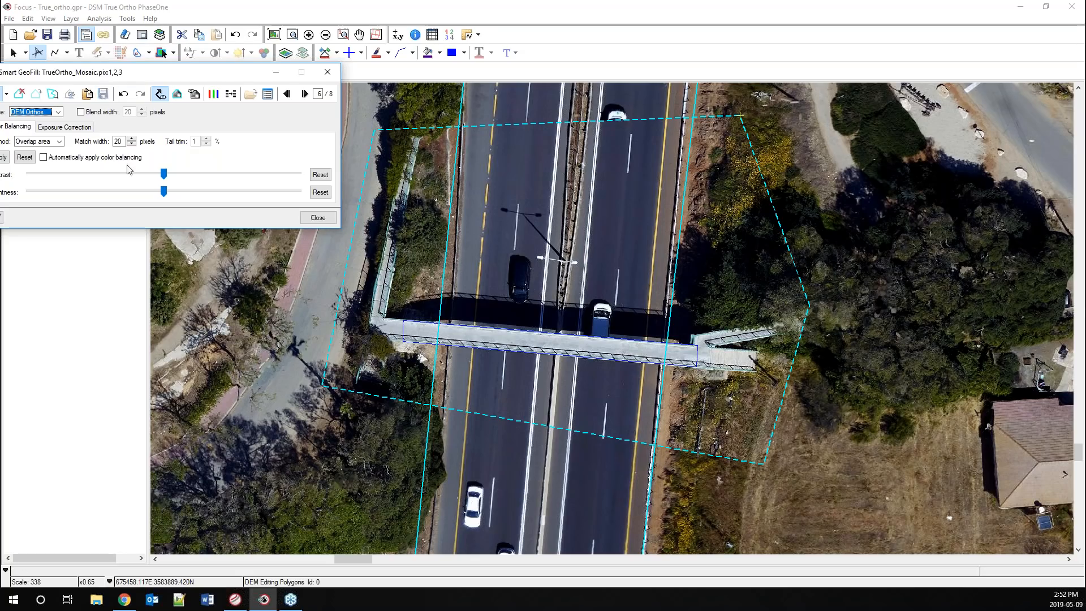
pyautogui.moveTo(122, 73); pyautogui.dragTo(218, 75)
pyautogui.click(422, 72)
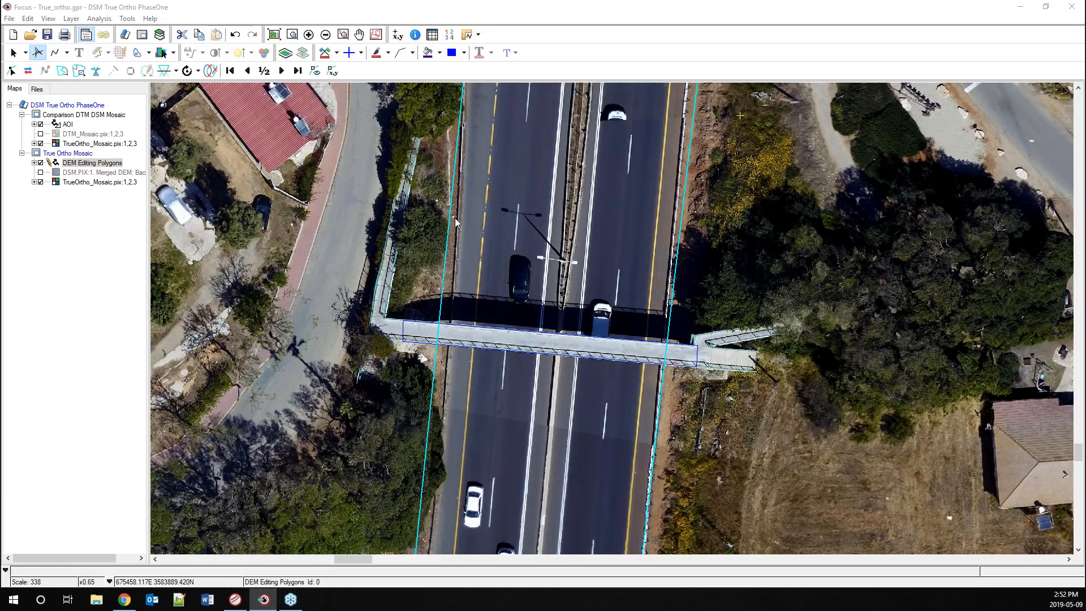
# Reopen Smart GeoFill on the True Ortho Mosaic's TrueOrtho_Mosaic.pix layer and draw a four-sided polygon across the highway just below the footbridge
pyautogui.click(128, 19)
pyautogui.click(68, 185)
pyautogui.click(127, 19)
pyautogui.click(153, 86)
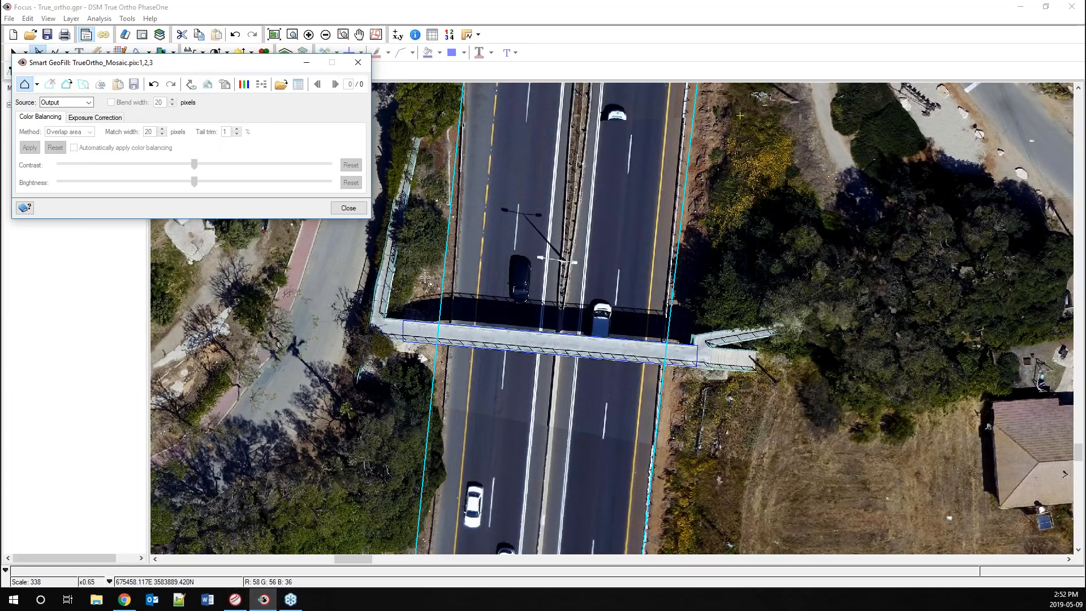
pyautogui.click(427, 342)
pyautogui.click(677, 388)
pyautogui.click(667, 454)
pyautogui.doubleClick(409, 428)
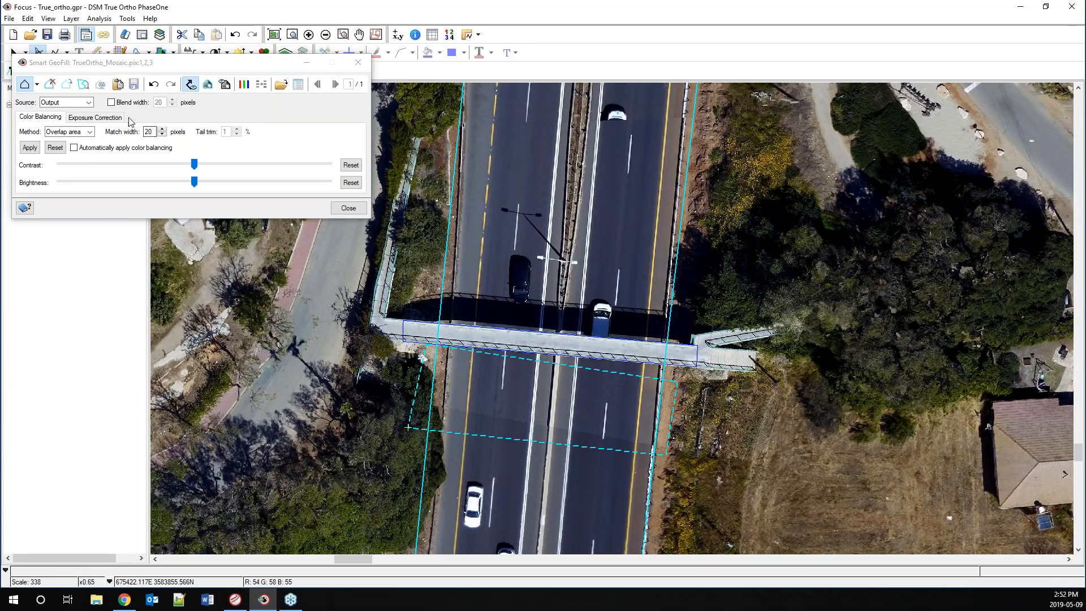
# Choose DEM Orthos as the fill source for the highway polygon below the footbridge
pyautogui.click(88, 102)
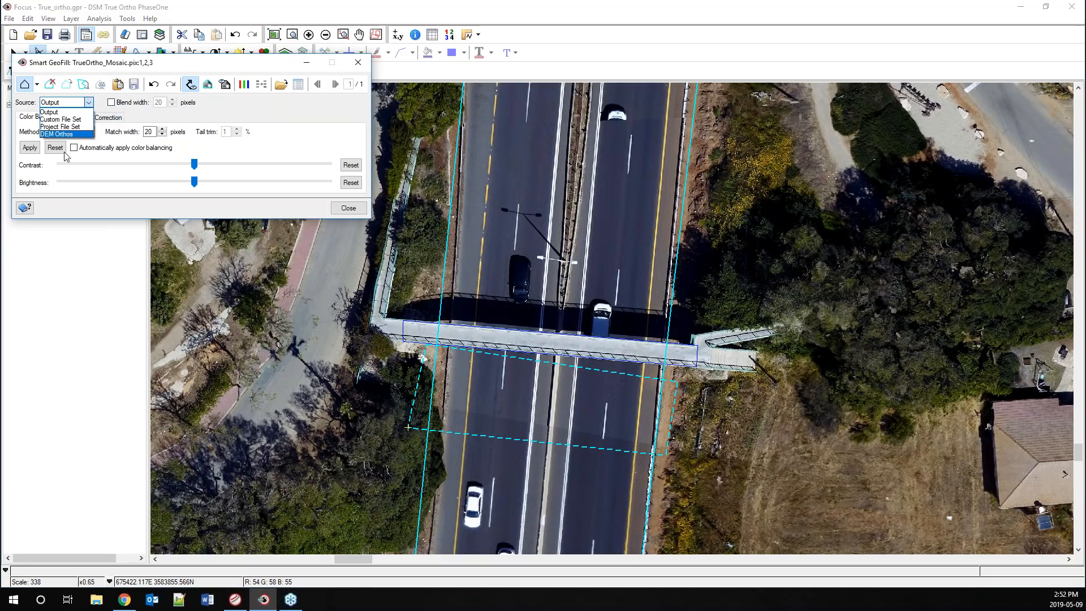
pyautogui.click(63, 135)
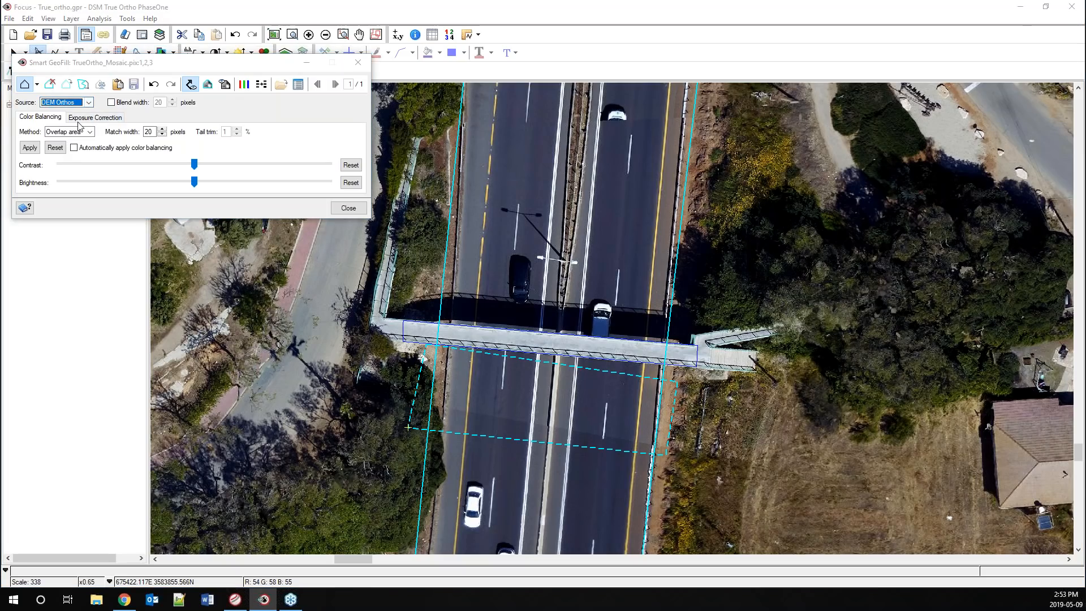
pyautogui.click(78, 123)
pyautogui.click(77, 148)
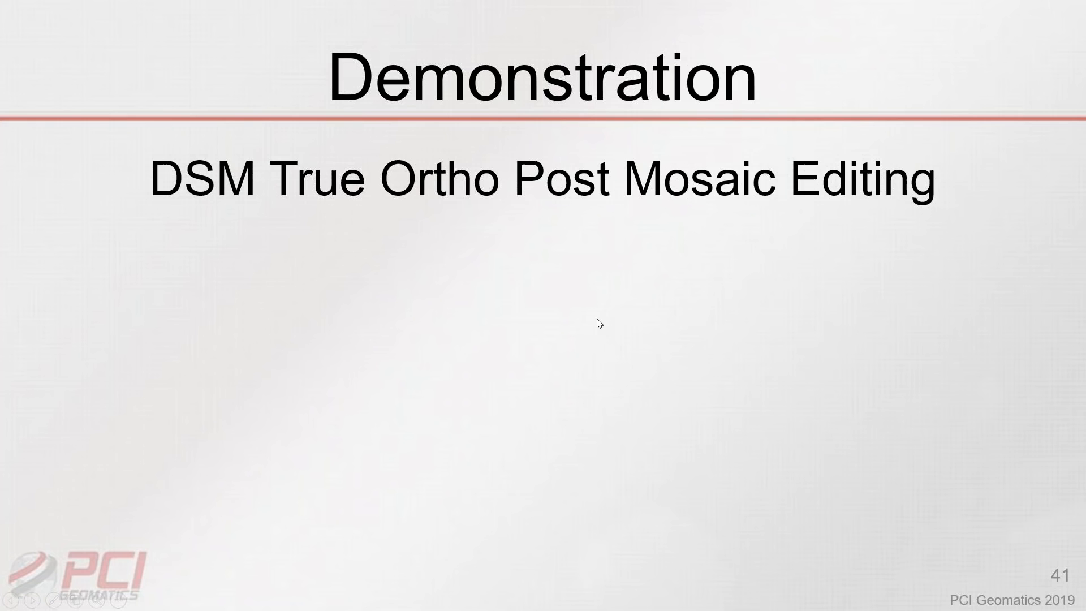
pyautogui.click(597, 317)
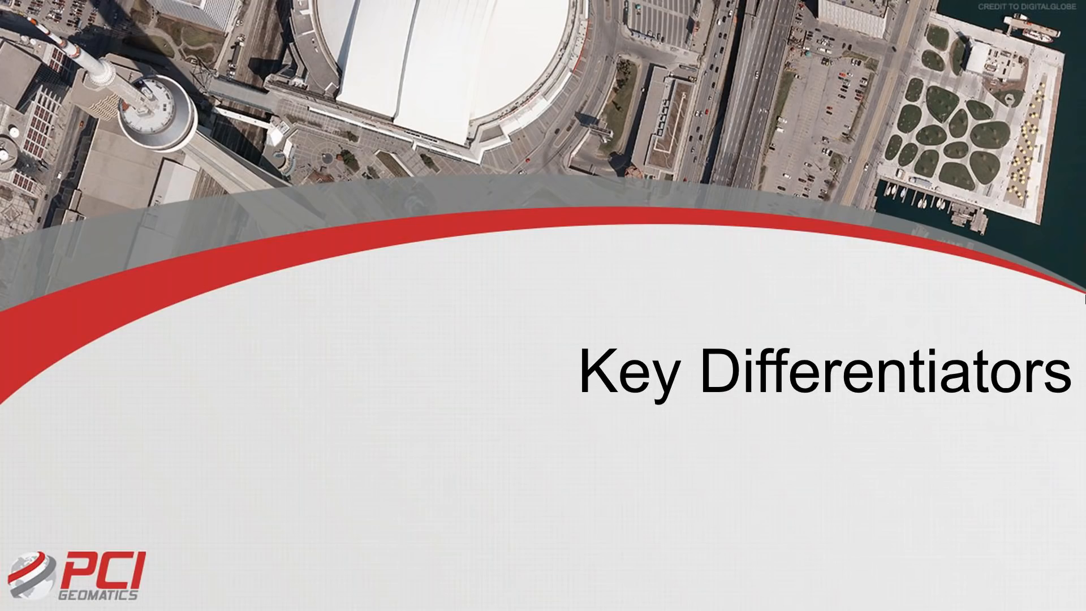
pyautogui.click(853, 198)
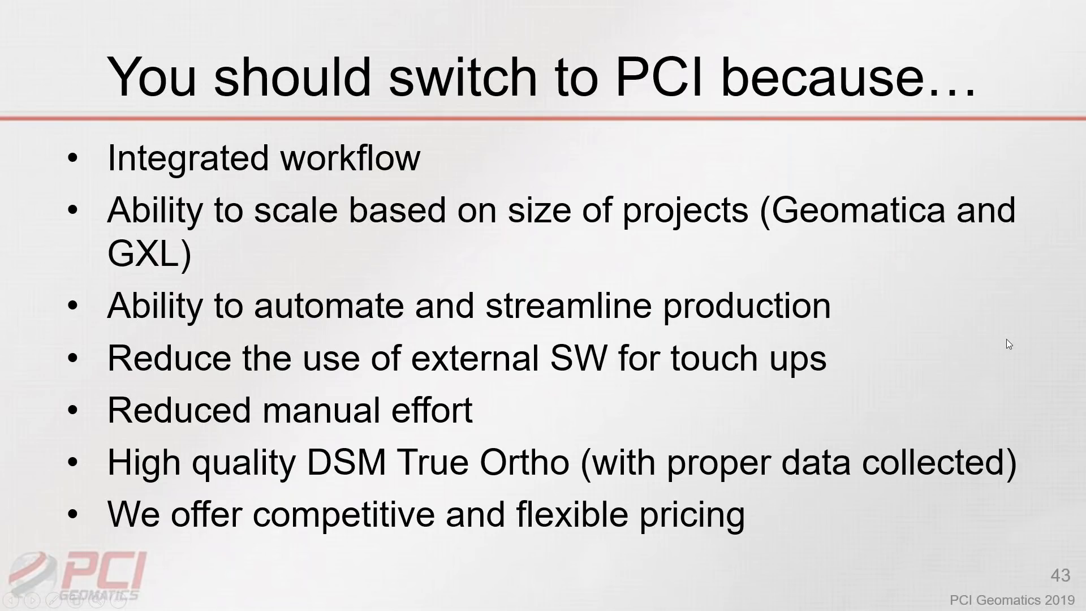